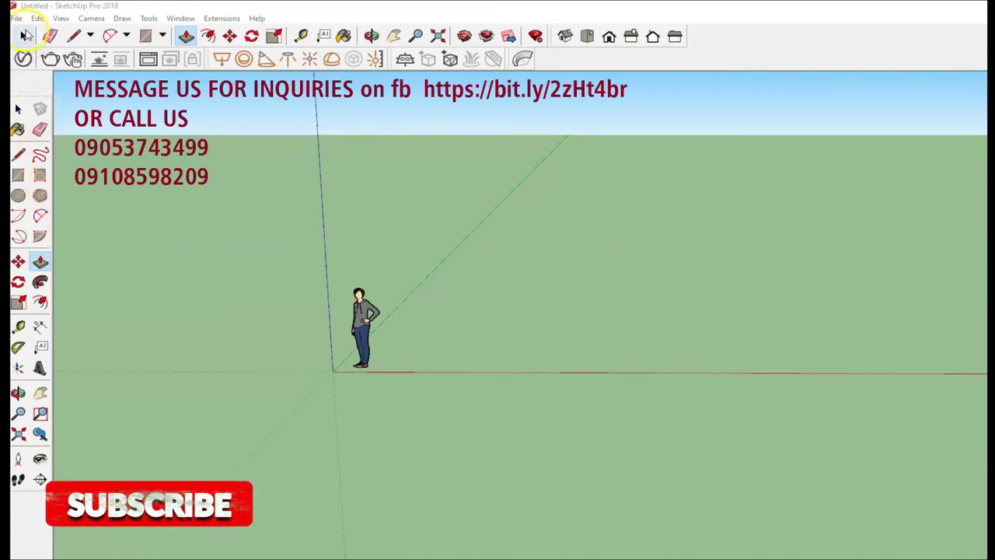
- Pick the Rectangle tool and orbit the view around the axes origin
{"action": "left_click", "coordinate": [18, 175]}
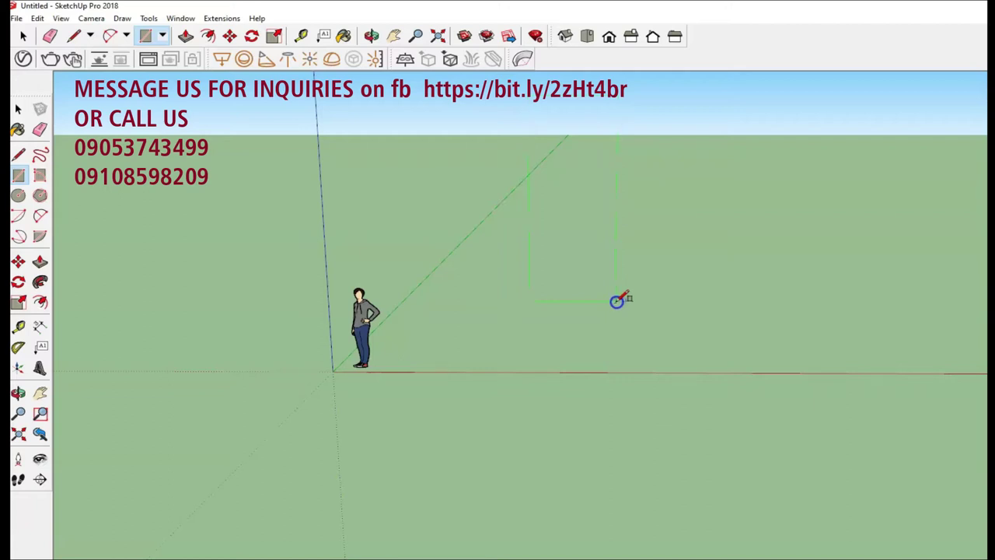
{"action": "scroll", "coordinate": [577, 349], "scroll_direction": "down", "scroll_amount": 3}
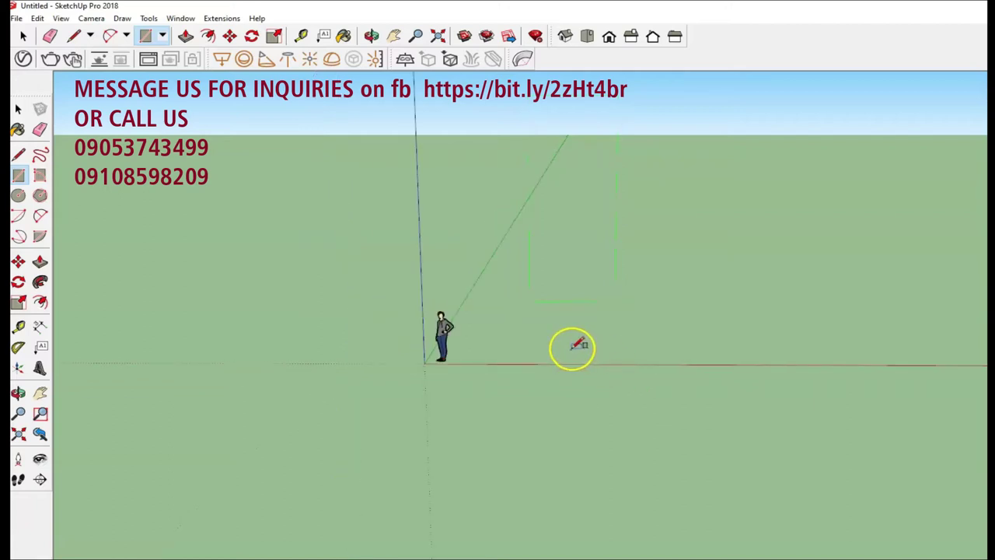
{"action": "middle_click_drag", "start_coordinate": [571, 347], "coordinate": [418, 346]}
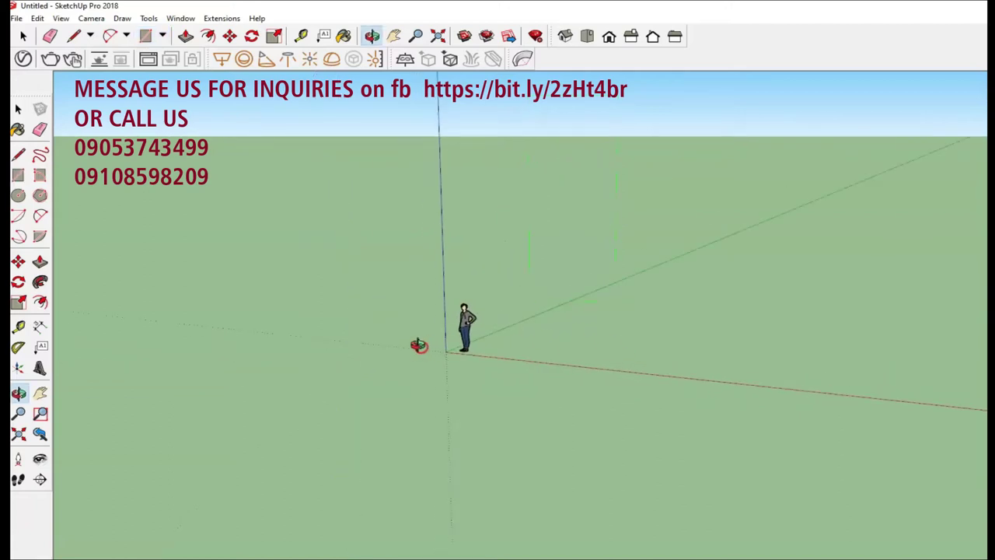
- Check the Units settings in Window > Model Info, then close it
{"action": "left_click", "coordinate": [183, 20]}
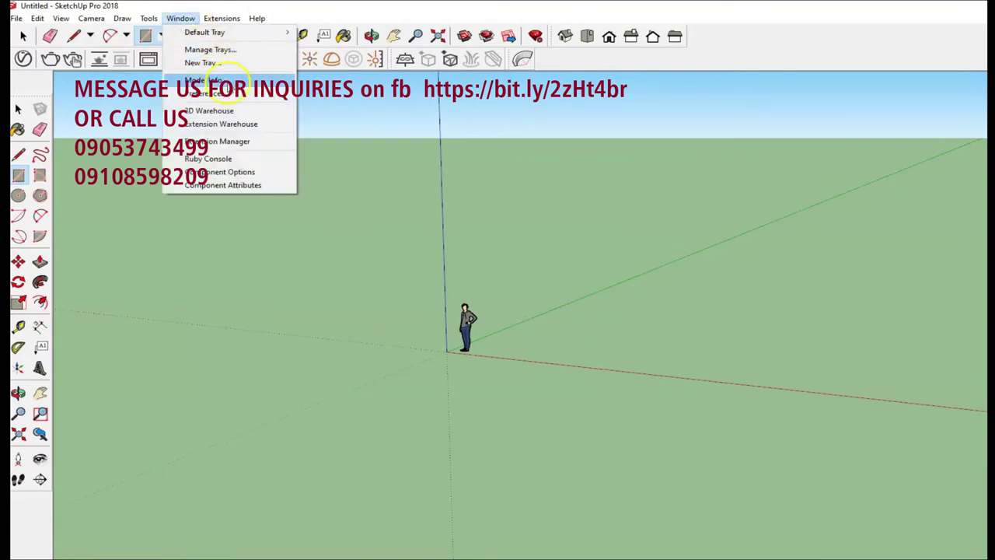
{"action": "left_click", "coordinate": [225, 81]}
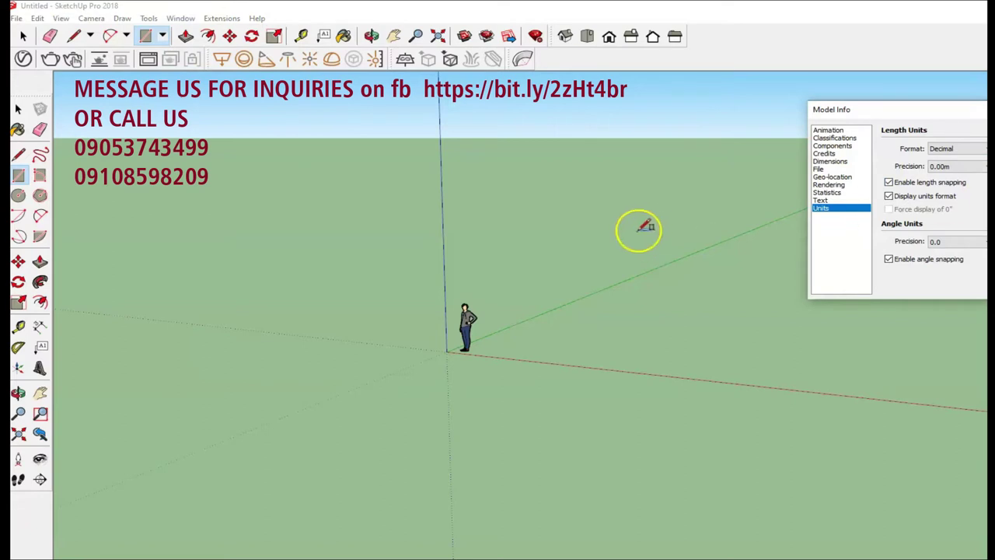
{"action": "left_click", "coordinate": [981, 109]}
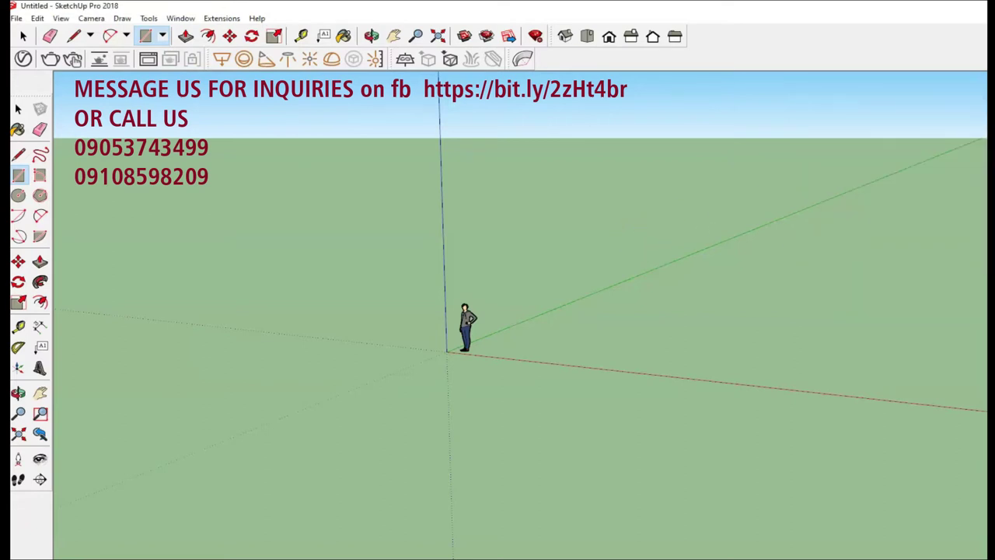
- Draw a tall, narrow upright rectangle and orbit around the new face
{"action": "left_click", "coordinate": [589, 111]}
{"action": "left_click", "coordinate": [705, 327]}
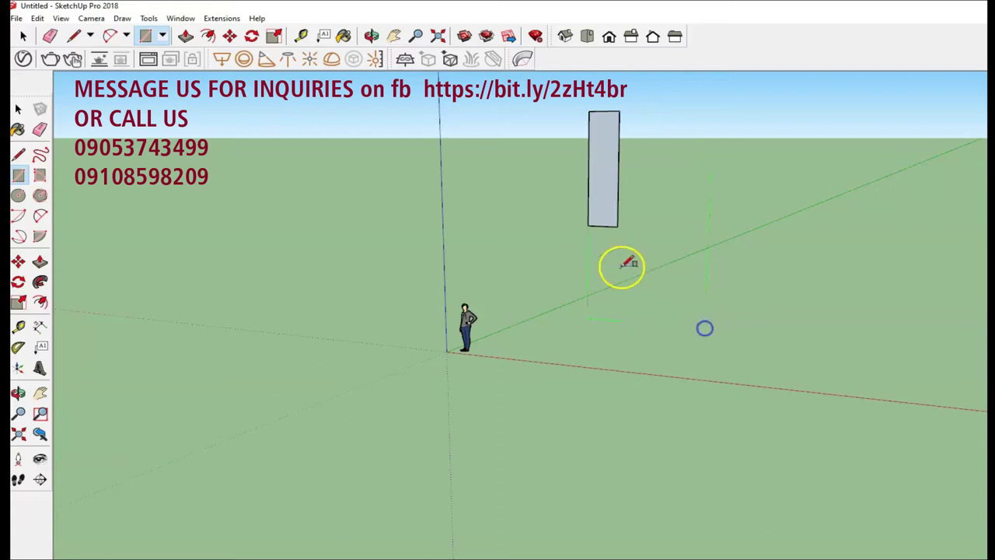
{"action": "scroll", "coordinate": [618, 260], "scroll_direction": "down", "scroll_amount": 3}
{"action": "scroll", "coordinate": [614, 248], "scroll_direction": "down", "scroll_amount": 1}
{"action": "scroll", "coordinate": [605, 190], "scroll_direction": "up", "scroll_amount": 1}
{"action": "scroll", "coordinate": [627, 231], "scroll_direction": "up", "scroll_amount": 2}
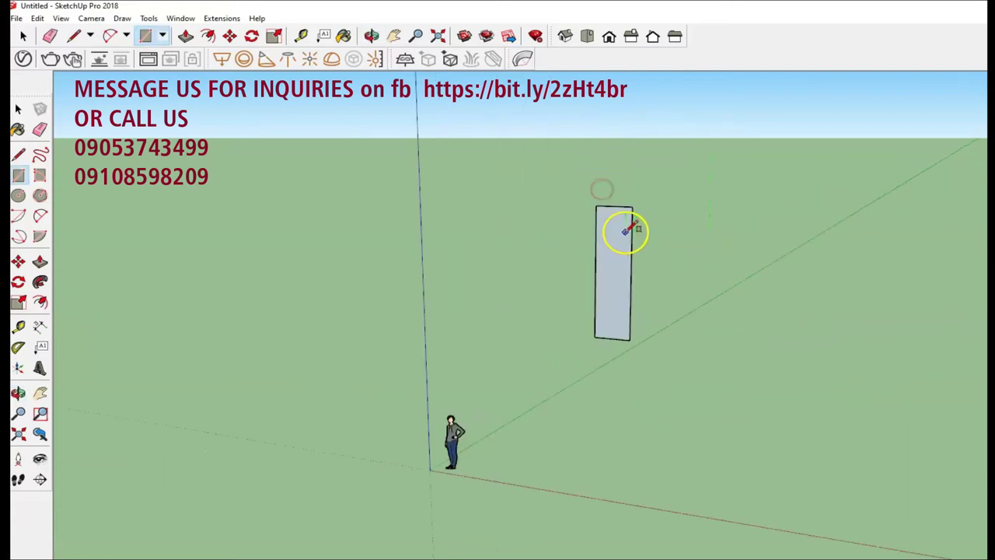
{"action": "scroll", "coordinate": [615, 235], "scroll_direction": "up", "scroll_amount": 2}
{"action": "scroll", "coordinate": [556, 237], "scroll_direction": "up", "scroll_amount": 2}
{"action": "left_click", "coordinate": [17, 109]}
{"action": "mouse_move", "coordinate": [465, 237]}
{"action": "middle_mouse_down"}
{"action": "mouse_move", "coordinate": [647, 259]}
{"action": "mouse_move", "coordinate": [588, 261]}
{"action": "middle_mouse_up"}
- Reverse the rectangle's face, then set length precision to 0.00" in Model Info
{"action": "right_click", "coordinate": [592, 260]}
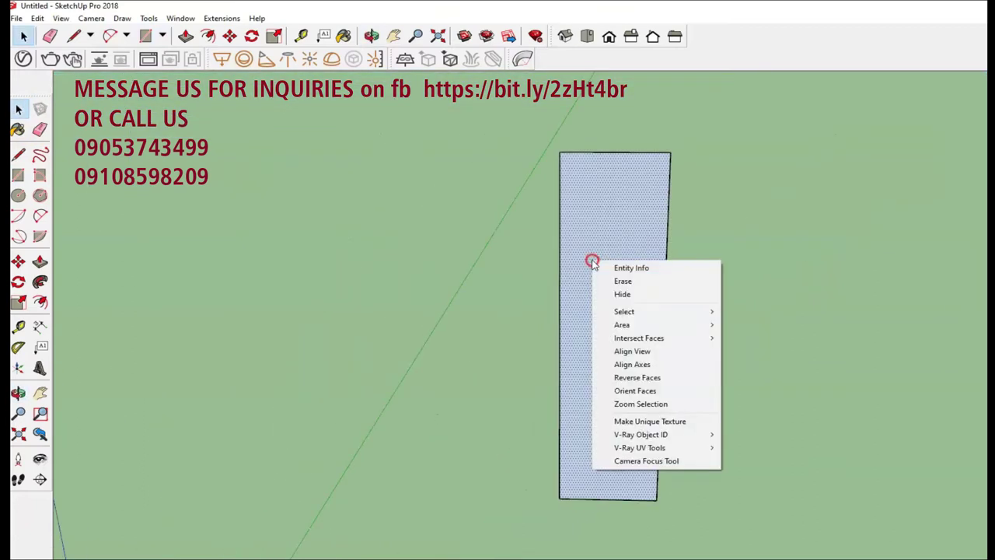
{"action": "left_click", "coordinate": [670, 380]}
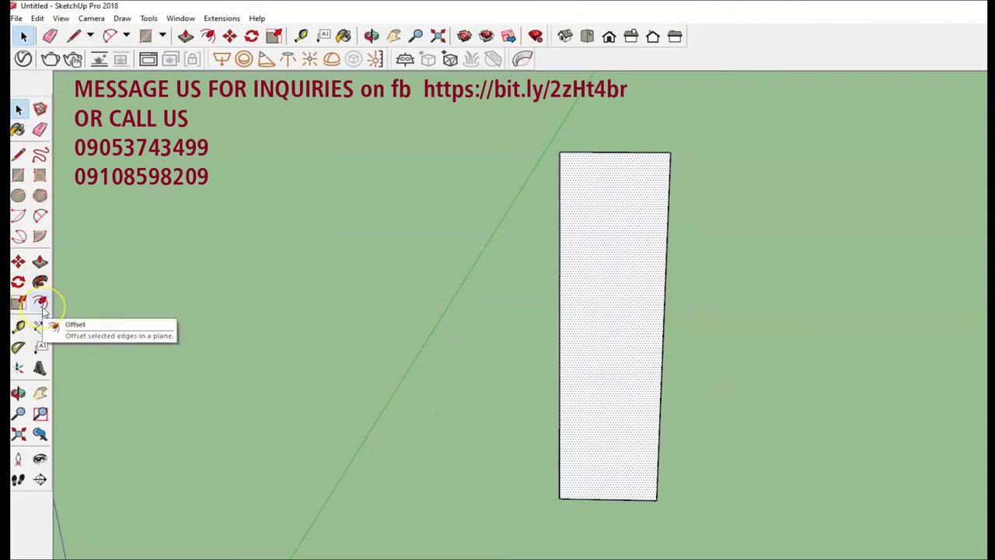
{"action": "left_click", "coordinate": [178, 20]}
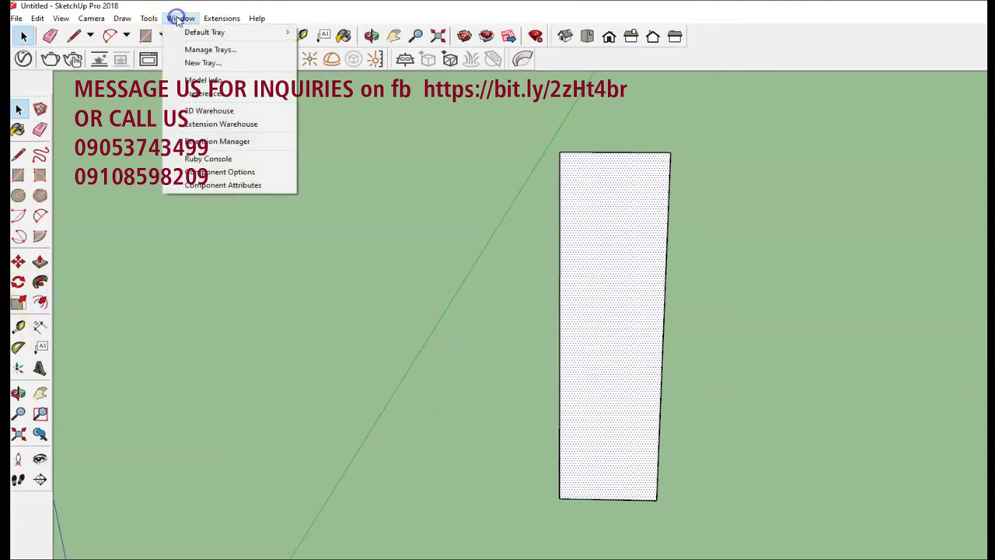
{"action": "left_click", "coordinate": [245, 88]}
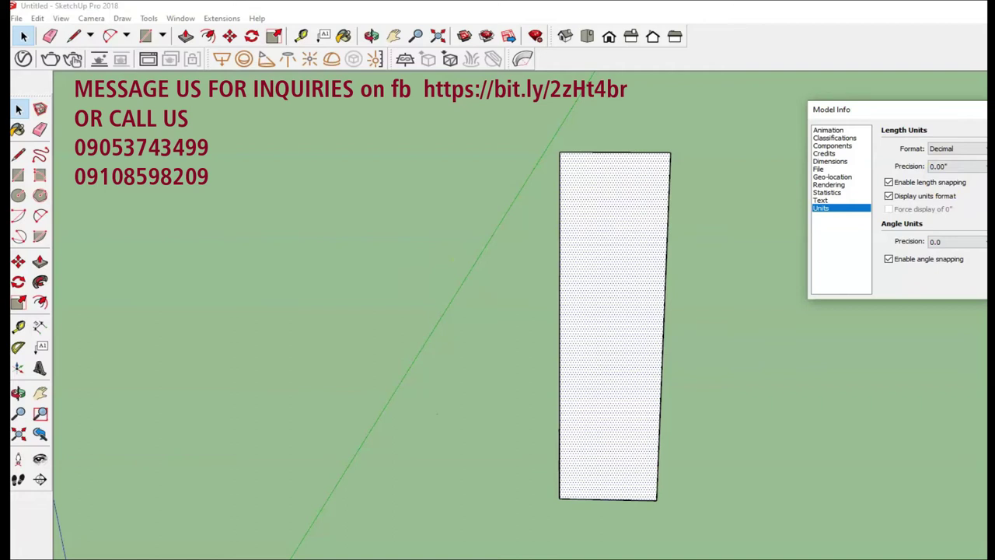
{"action": "key", "text": "Escape"}
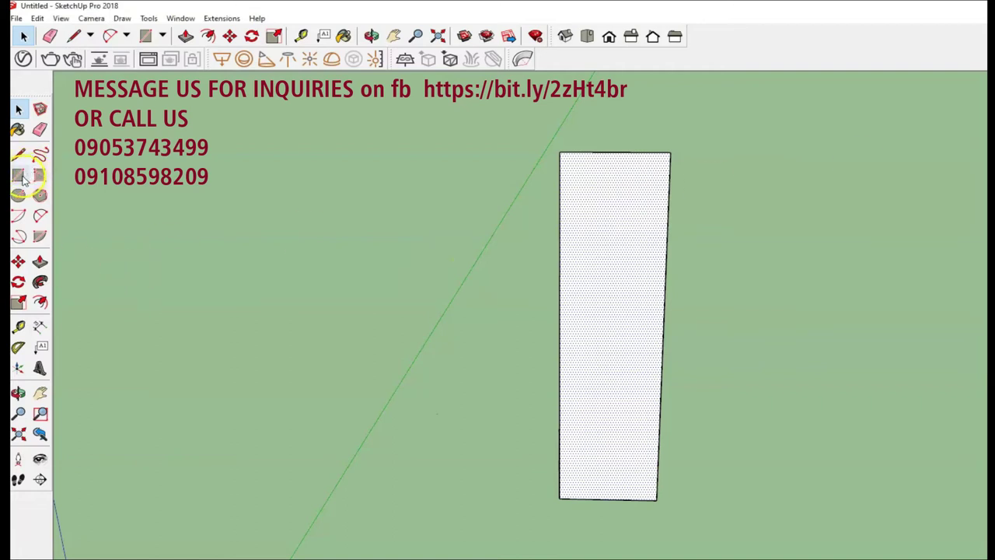
{"action": "left_click", "coordinate": [40, 303]}
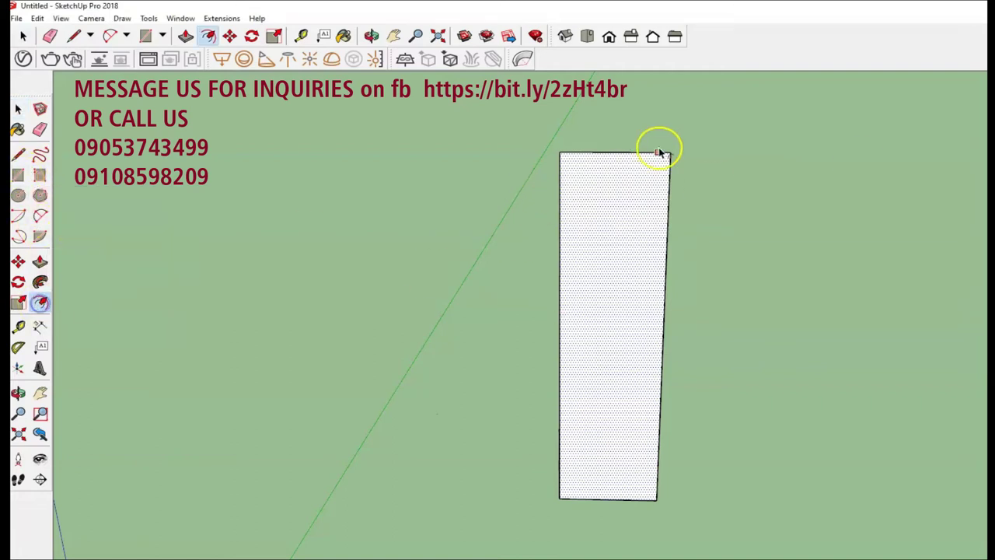
{"action": "left_click", "coordinate": [611, 154]}
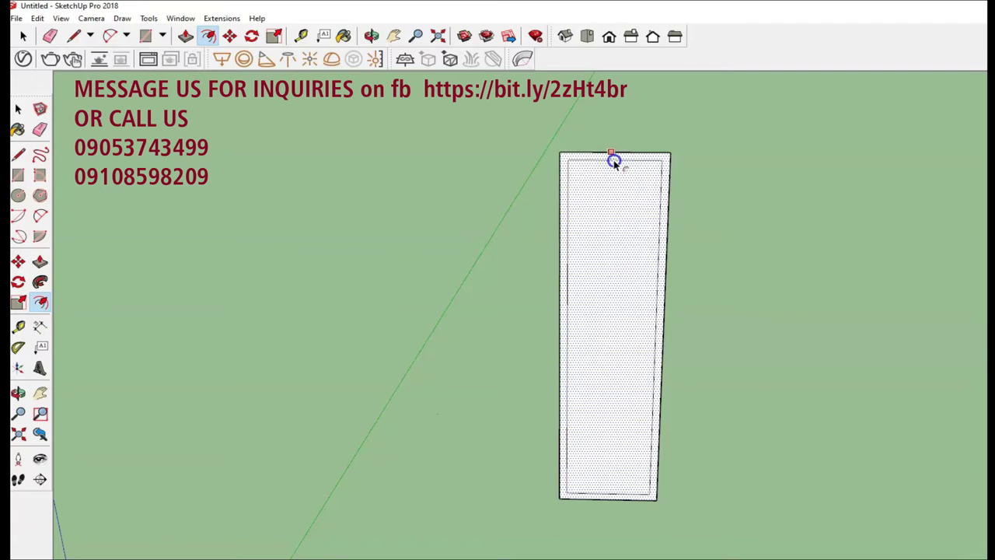
{"action": "key", "text": "Escape"}
{"action": "scroll", "coordinate": [614, 164], "scroll_direction": "up", "scroll_amount": 1}
{"action": "scroll", "coordinate": [589, 155], "scroll_direction": "up", "scroll_amount": 2}
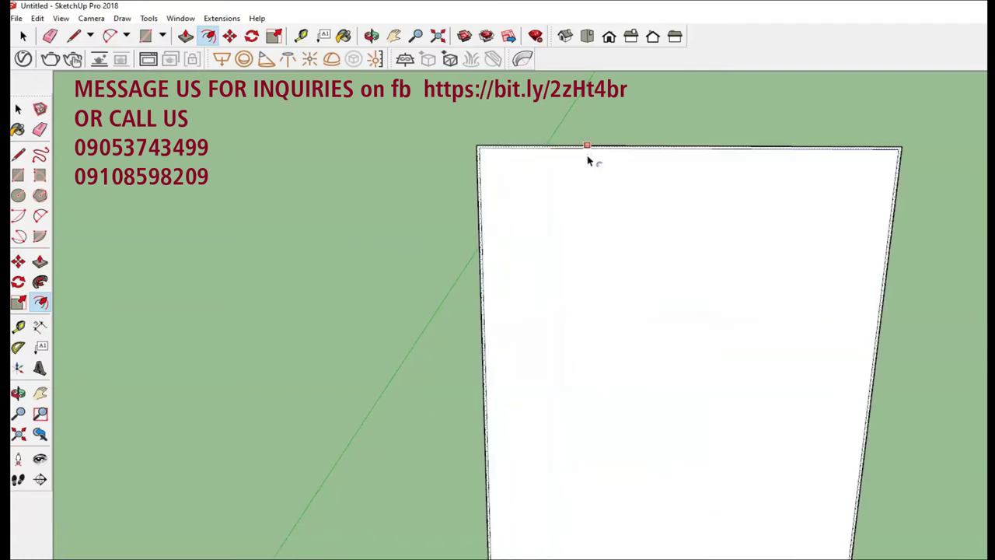
{"action": "scroll", "coordinate": [590, 158], "scroll_direction": "up", "scroll_amount": 2}
{"action": "scroll", "coordinate": [571, 161], "scroll_direction": "down", "scroll_amount": 1}
{"action": "scroll", "coordinate": [567, 167], "scroll_direction": "down", "scroll_amount": 2}
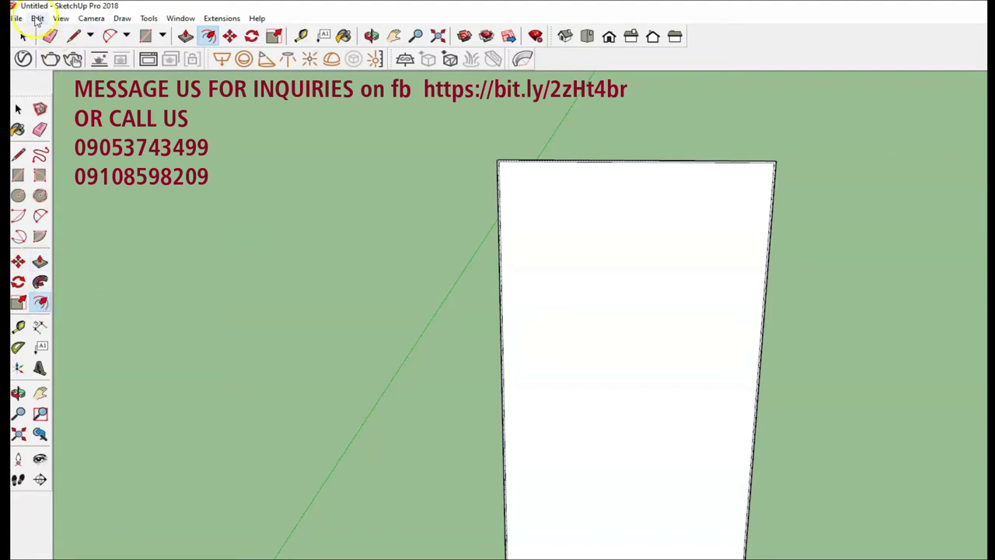
{"action": "left_click", "coordinate": [37, 19]}
{"action": "left_click", "coordinate": [53, 33]}
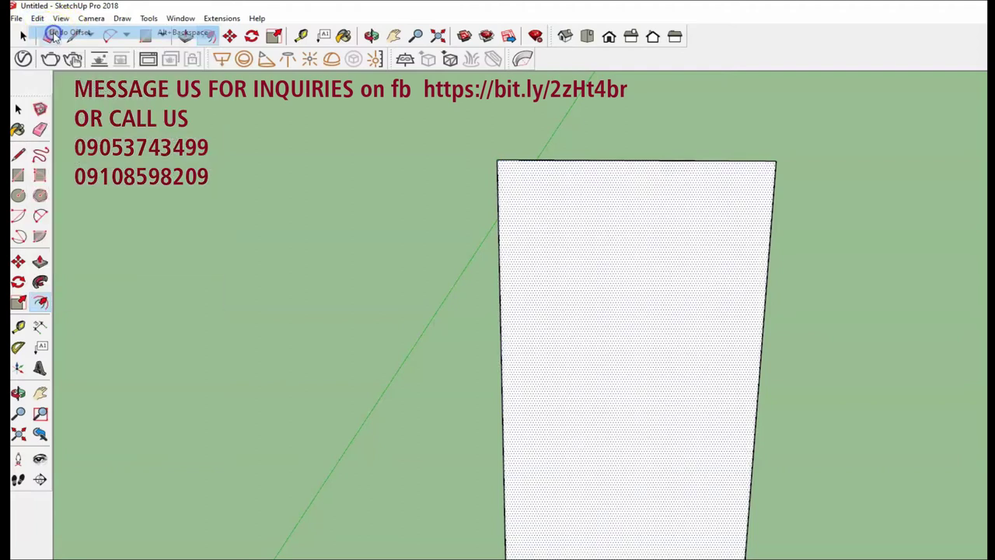
- Give the rectangle a small thickness and offset its edge inward into a narrow border
{"action": "left_click", "coordinate": [41, 265]}
{"action": "left_click", "coordinate": [638, 363]}
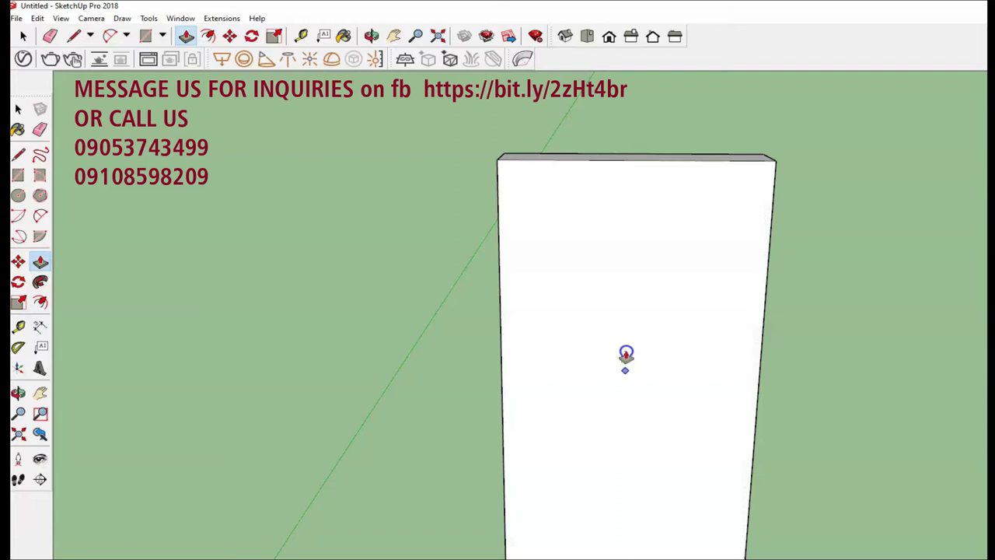
{"action": "mouse_move", "coordinate": [604, 337]}
{"action": "middle_mouse_down"}
{"action": "mouse_move", "coordinate": [892, 269]}
{"action": "mouse_move", "coordinate": [636, 334]}
{"action": "mouse_move", "coordinate": [436, 349]}
{"action": "mouse_move", "coordinate": [629, 314]}
{"action": "mouse_move", "coordinate": [582, 225]}
{"action": "mouse_move", "coordinate": [564, 238]}
{"action": "middle_mouse_up"}
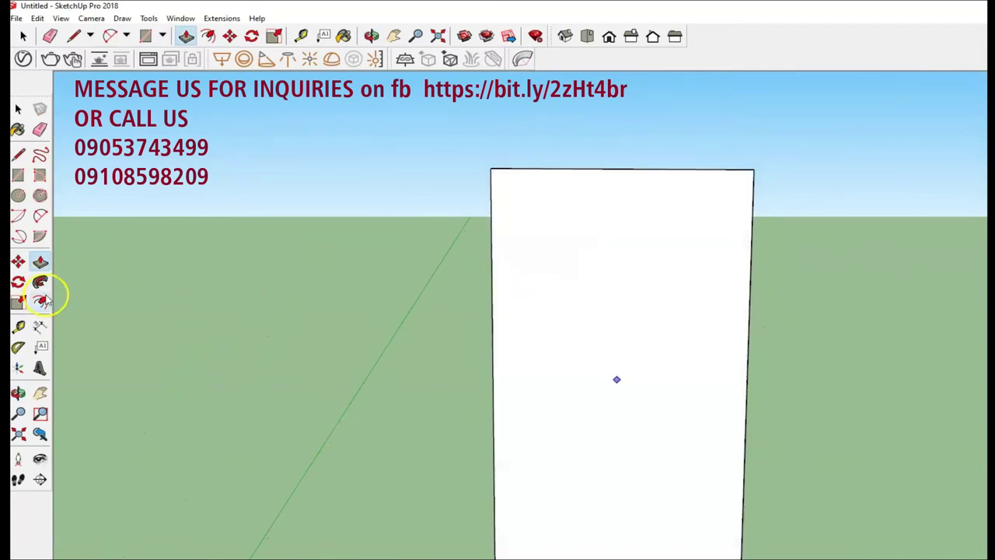
{"action": "left_click", "coordinate": [39, 301]}
{"action": "left_click", "coordinate": [588, 174]}
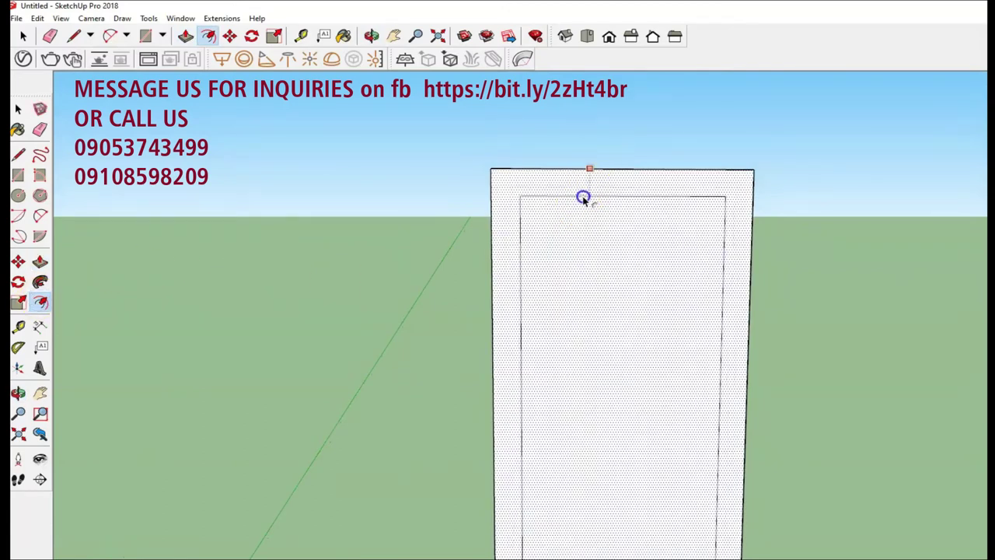
{"action": "key", "text": "Escape"}
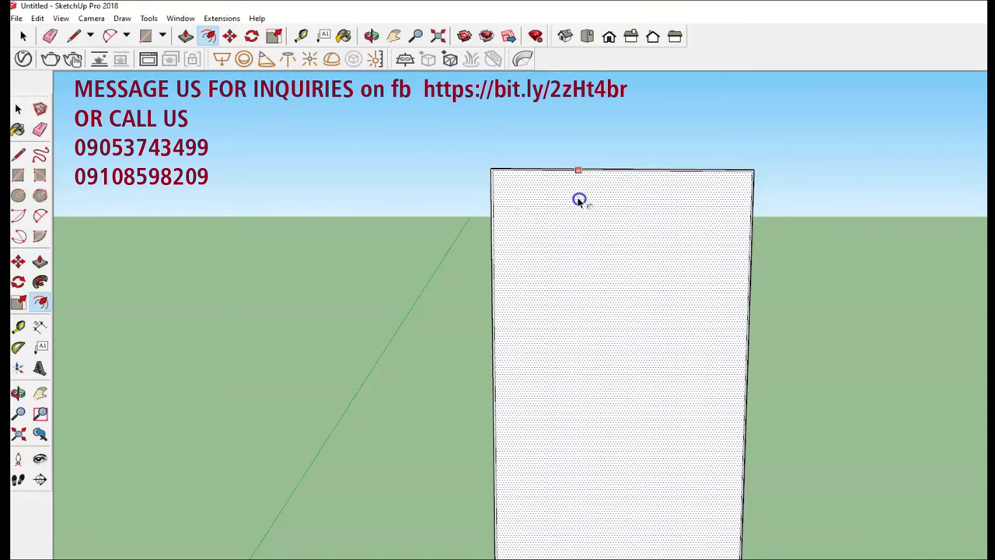
- Push the inner face through to open the centre, leaving a hollow frame
{"action": "left_click", "coordinate": [40, 261]}
{"action": "left_click", "coordinate": [555, 377]}
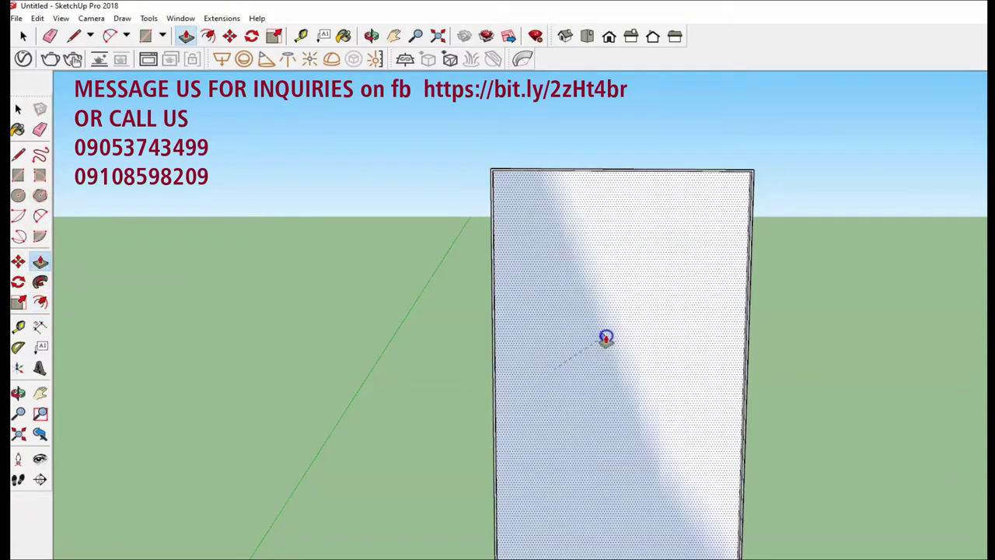
{"action": "left_click", "coordinate": [596, 302]}
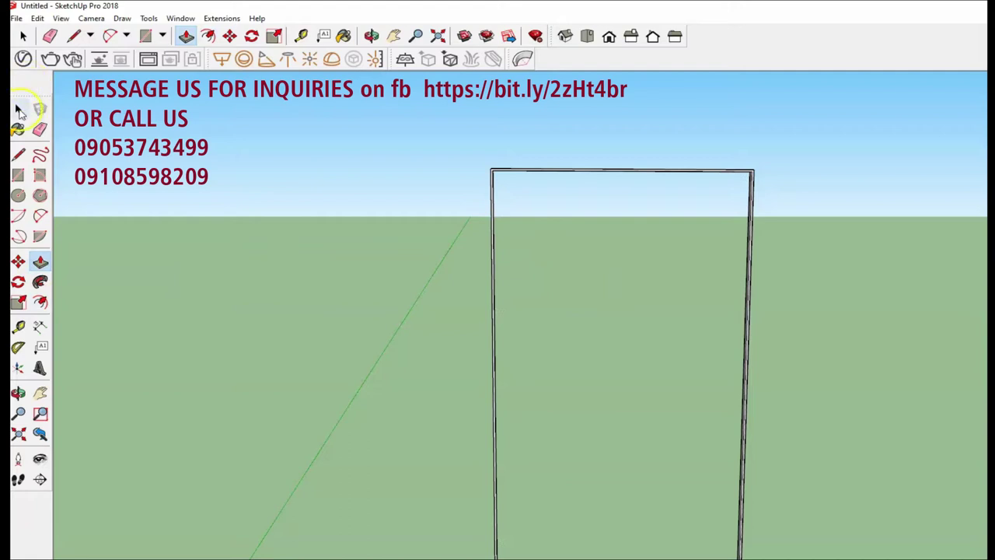
{"action": "left_click", "coordinate": [19, 112]}
{"action": "scroll", "coordinate": [497, 173], "scroll_direction": "up", "scroll_amount": 3}
{"action": "scroll", "coordinate": [513, 171], "scroll_direction": "up", "scroll_amount": 3}
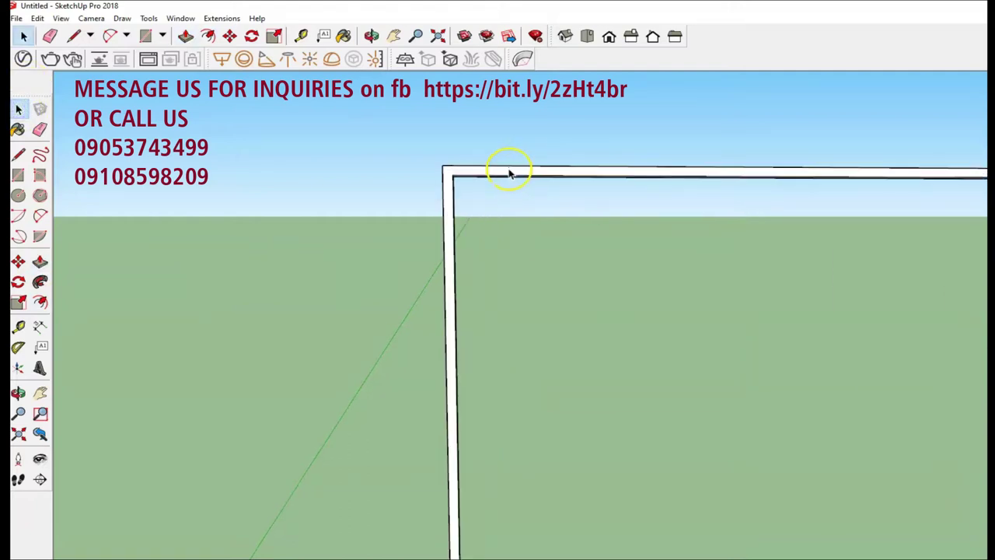
{"action": "scroll", "coordinate": [462, 174], "scroll_direction": "up", "scroll_amount": 2}
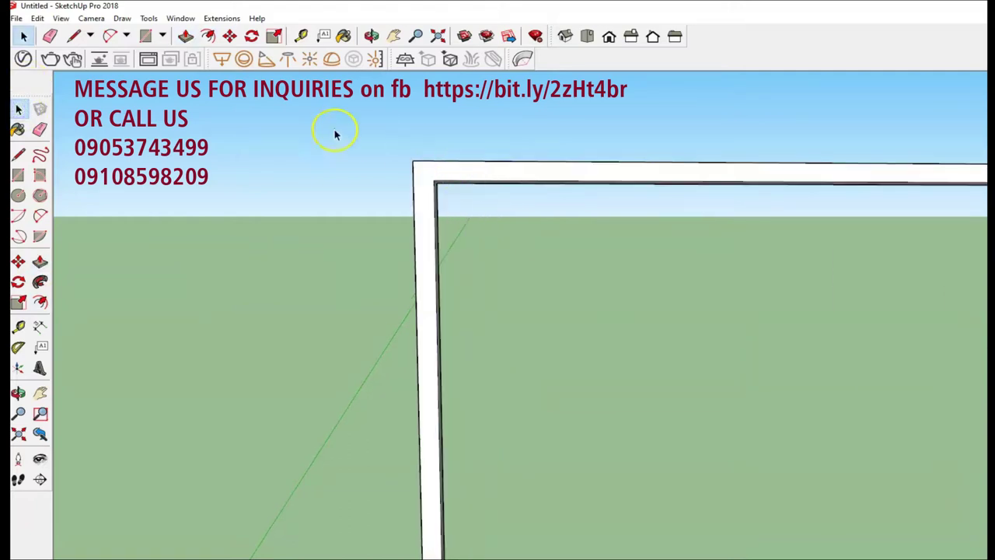
{"action": "left_click", "coordinate": [19, 156]}
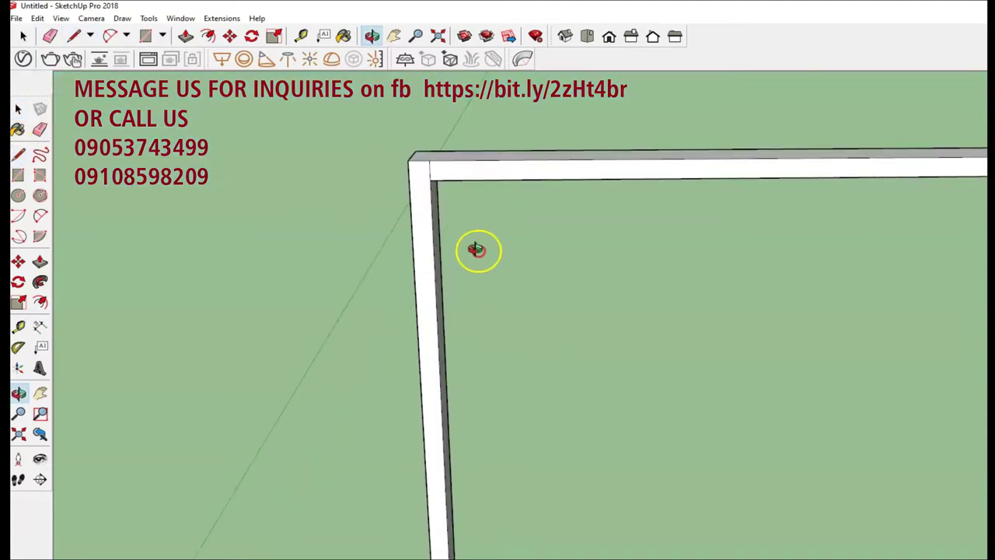
- Draw a dividing edge from the frame's outer corner to its inner corner
{"action": "middle_click_drag", "start_coordinate": [493, 178], "coordinate": [475, 392]}
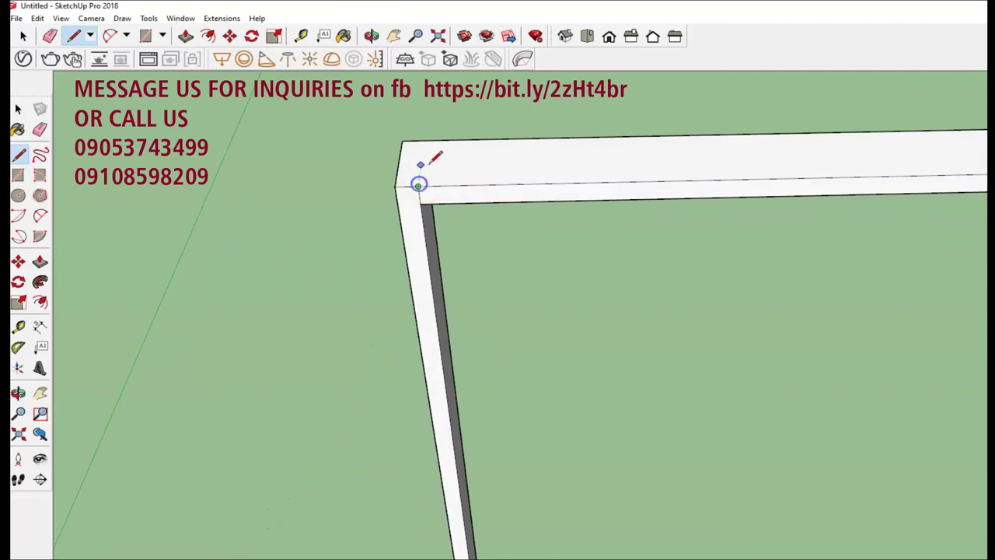
{"action": "mouse_move", "coordinate": [447, 138]}
{"action": "middle_mouse_down"}
{"action": "mouse_move", "coordinate": [440, 402]}
{"action": "mouse_move", "coordinate": [413, 155]}
{"action": "middle_mouse_up"}
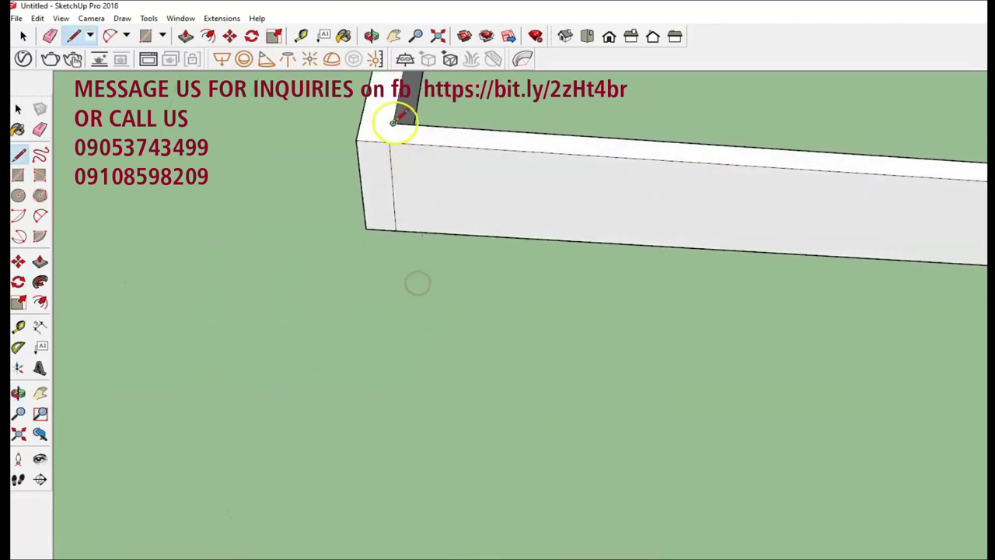
{"action": "middle_click_drag", "start_coordinate": [422, 122], "coordinate": [377, 228]}
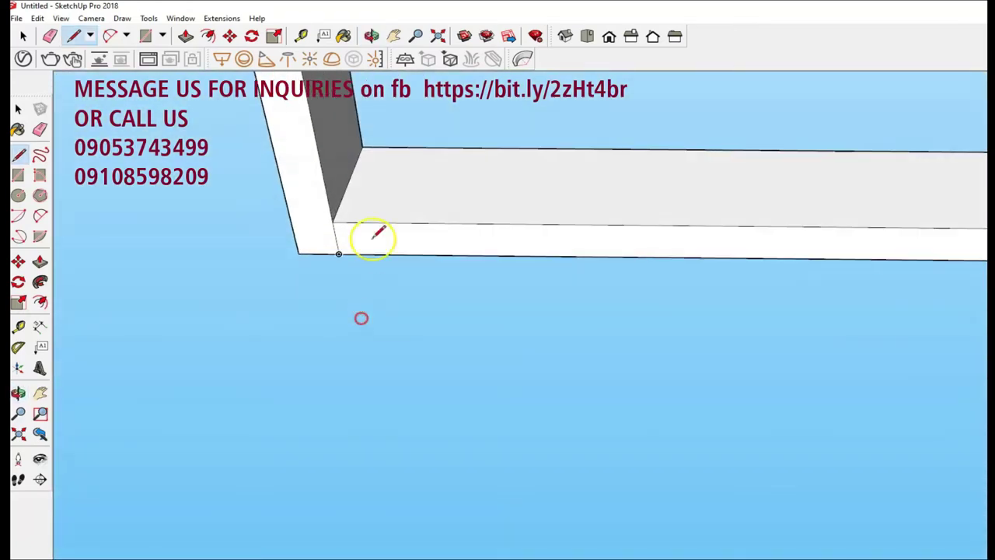
{"action": "left_click", "coordinate": [335, 220]}
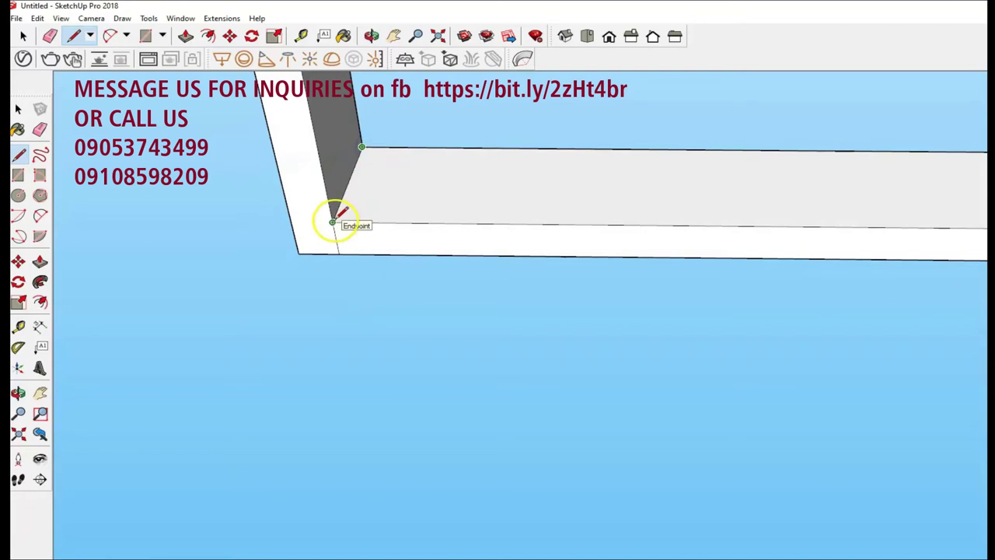
{"action": "left_click", "coordinate": [427, 276]}
- Draw an edge closing off the frame's top-right corner
{"action": "mouse_move", "coordinate": [428, 276]}
{"action": "middle_mouse_down"}
{"action": "mouse_move", "coordinate": [413, 184]}
{"action": "mouse_move", "coordinate": [418, 244]}
{"action": "mouse_move", "coordinate": [543, 59]}
{"action": "mouse_move", "coordinate": [537, 78]}
{"action": "middle_mouse_up"}
{"action": "mouse_move", "coordinate": [425, 431]}
{"action": "middle_mouse_down"}
{"action": "mouse_move", "coordinate": [487, 456]}
{"action": "mouse_move", "coordinate": [579, 323]}
{"action": "mouse_move", "coordinate": [674, 151]}
{"action": "mouse_move", "coordinate": [667, 168]}
{"action": "mouse_move", "coordinate": [627, 195]}
{"action": "mouse_move", "coordinate": [632, 349]}
{"action": "mouse_move", "coordinate": [680, 331]}
{"action": "mouse_move", "coordinate": [785, 196]}
{"action": "middle_mouse_up"}
{"action": "scroll", "coordinate": [785, 197], "scroll_direction": "up", "scroll_amount": 3}
{"action": "scroll", "coordinate": [735, 182], "scroll_direction": "up", "scroll_amount": 1}
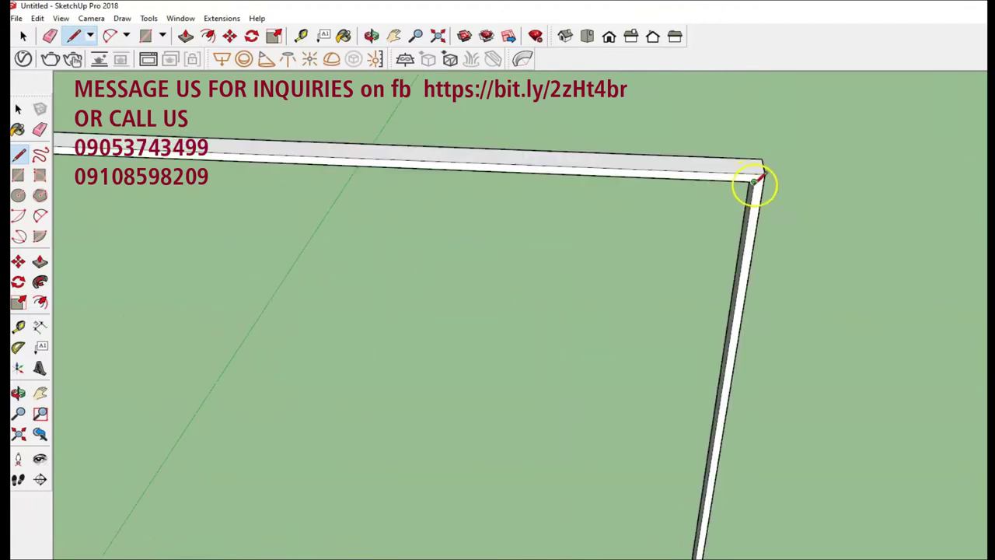
{"action": "scroll", "coordinate": [754, 182], "scroll_direction": "up", "scroll_amount": 2}
{"action": "left_click", "coordinate": [758, 152]}
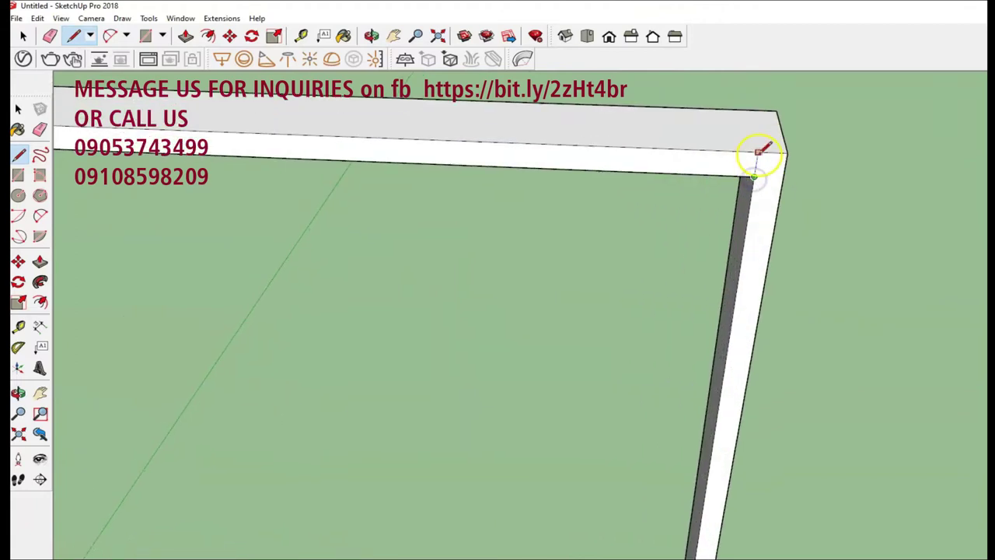
- Draw a vertical edge from the beam's top edge down to the lower corner
{"action": "middle_click_drag", "start_coordinate": [758, 113], "coordinate": [782, 291]}
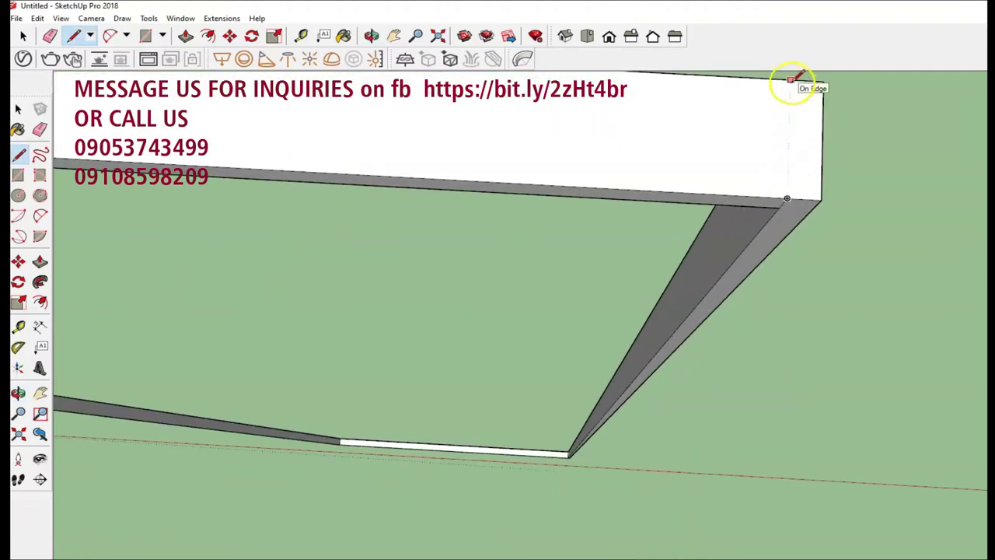
{"action": "left_click", "coordinate": [792, 81]}
{"action": "left_click", "coordinate": [786, 199]}
{"action": "mouse_move", "coordinate": [786, 198]}
{"action": "middle_mouse_down"}
{"action": "mouse_move", "coordinate": [788, 210]}
{"action": "mouse_move", "coordinate": [840, 105]}
{"action": "mouse_move", "coordinate": [851, 156]}
{"action": "middle_mouse_up"}
{"action": "mouse_move", "coordinate": [863, 105]}
{"action": "middle_mouse_down"}
{"action": "mouse_move", "coordinate": [786, 327]}
{"action": "mouse_move", "coordinate": [822, 338]}
{"action": "middle_mouse_up"}
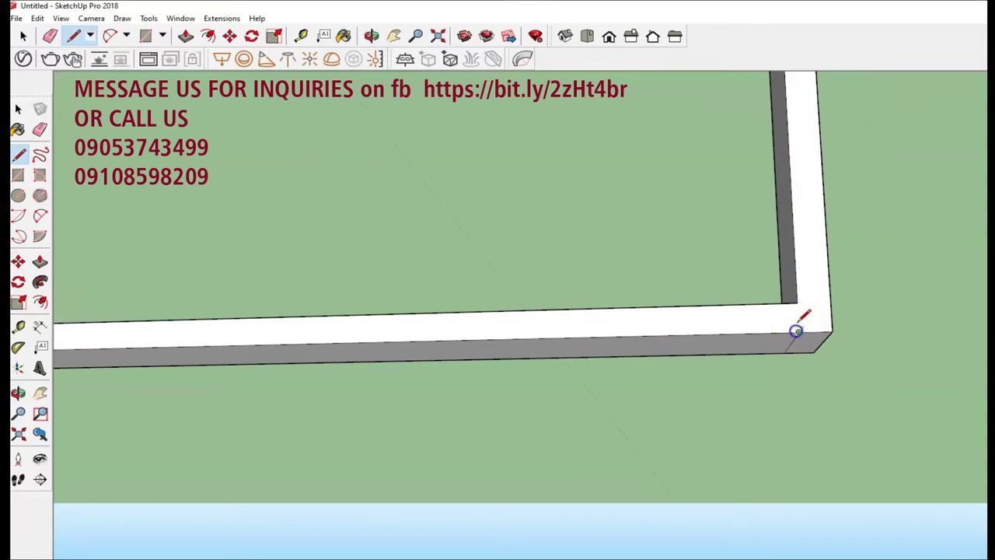
{"action": "mouse_move", "coordinate": [800, 304]}
{"action": "middle_mouse_down"}
{"action": "mouse_move", "coordinate": [811, 438]}
{"action": "mouse_move", "coordinate": [789, 316]}
{"action": "mouse_move", "coordinate": [770, 471]}
{"action": "mouse_move", "coordinate": [798, 372]}
{"action": "middle_mouse_up"}
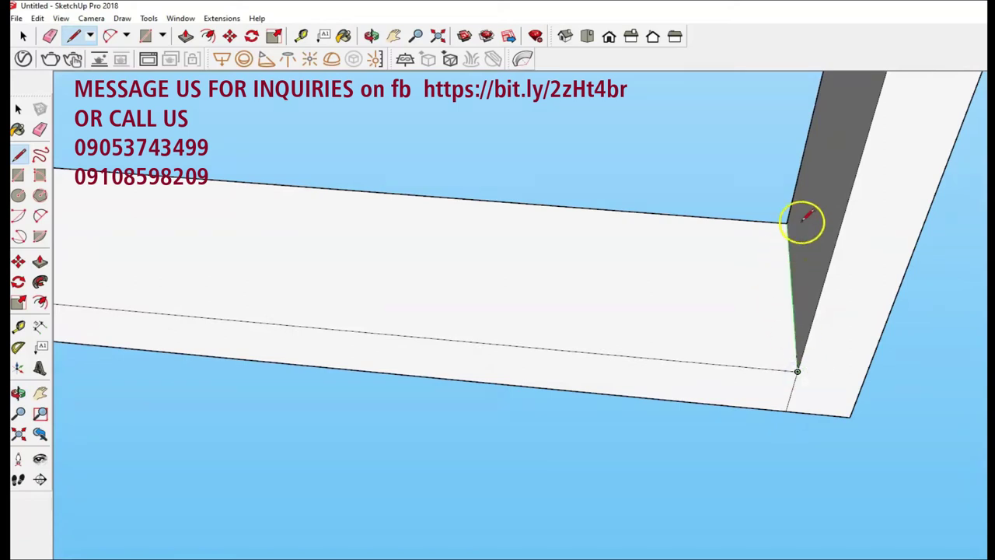
{"action": "mouse_move", "coordinate": [617, 377]}
{"action": "middle_mouse_down"}
{"action": "mouse_move", "coordinate": [684, 194]}
{"action": "mouse_move", "coordinate": [568, 409]}
{"action": "mouse_move", "coordinate": [844, 264]}
{"action": "mouse_move", "coordinate": [638, 347]}
{"action": "mouse_move", "coordinate": [719, 308]}
{"action": "mouse_move", "coordinate": [645, 340]}
{"action": "mouse_move", "coordinate": [573, 400]}
{"action": "mouse_move", "coordinate": [829, 400]}
{"action": "middle_mouse_up"}
- Zoom Extents, then orbit and zoom to a level front-on view of the top-left corner
{"action": "key", "text": "l"}
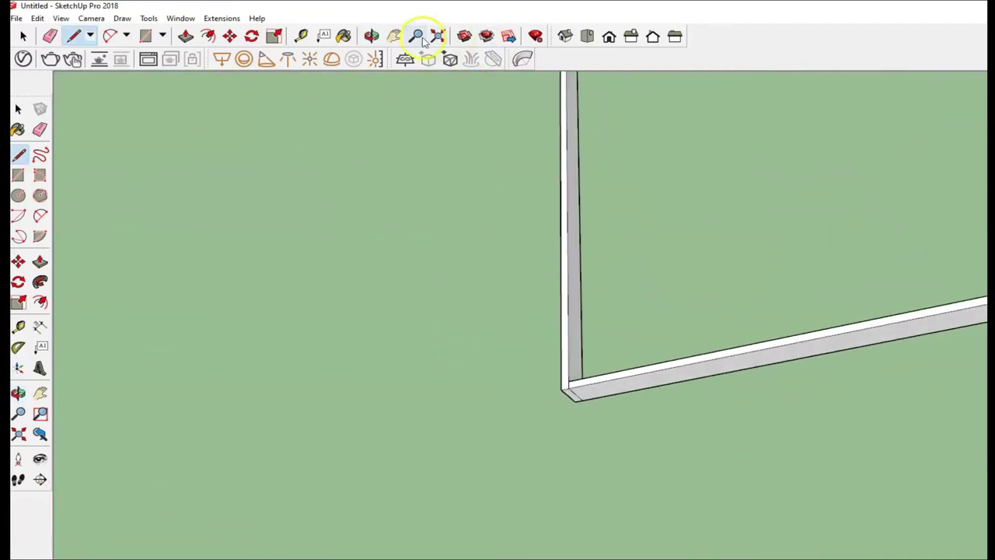
{"action": "left_click", "coordinate": [438, 37]}
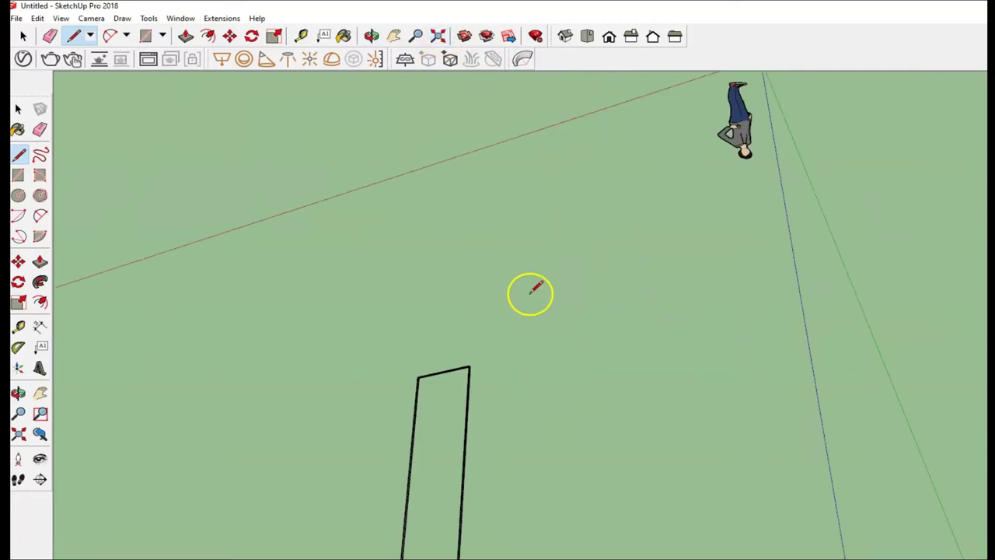
{"action": "mouse_move", "coordinate": [517, 398]}
{"action": "middle_mouse_down"}
{"action": "mouse_move", "coordinate": [460, 311]}
{"action": "mouse_move", "coordinate": [541, 264]}
{"action": "mouse_move", "coordinate": [671, 278]}
{"action": "mouse_move", "coordinate": [489, 412]}
{"action": "mouse_move", "coordinate": [531, 303]}
{"action": "mouse_move", "coordinate": [337, 473]}
{"action": "mouse_move", "coordinate": [839, 397]}
{"action": "mouse_move", "coordinate": [572, 483]}
{"action": "middle_mouse_up"}
{"action": "key", "text": "l"}
{"action": "scroll", "coordinate": [827, 415], "scroll_direction": "up", "scroll_amount": 2}
{"action": "scroll", "coordinate": [704, 356], "scroll_direction": "down", "scroll_amount": 3}
{"action": "scroll", "coordinate": [720, 338], "scroll_direction": "up", "scroll_amount": 3}
{"action": "scroll", "coordinate": [591, 297], "scroll_direction": "up", "scroll_amount": 3}
{"action": "scroll", "coordinate": [633, 315], "scroll_direction": "down", "scroll_amount": 4}
{"action": "scroll", "coordinate": [679, 203], "scroll_direction": "up", "scroll_amount": 4}
{"action": "scroll", "coordinate": [676, 195], "scroll_direction": "up", "scroll_amount": 3}
{"action": "scroll", "coordinate": [637, 210], "scroll_direction": "down", "scroll_amount": 2}
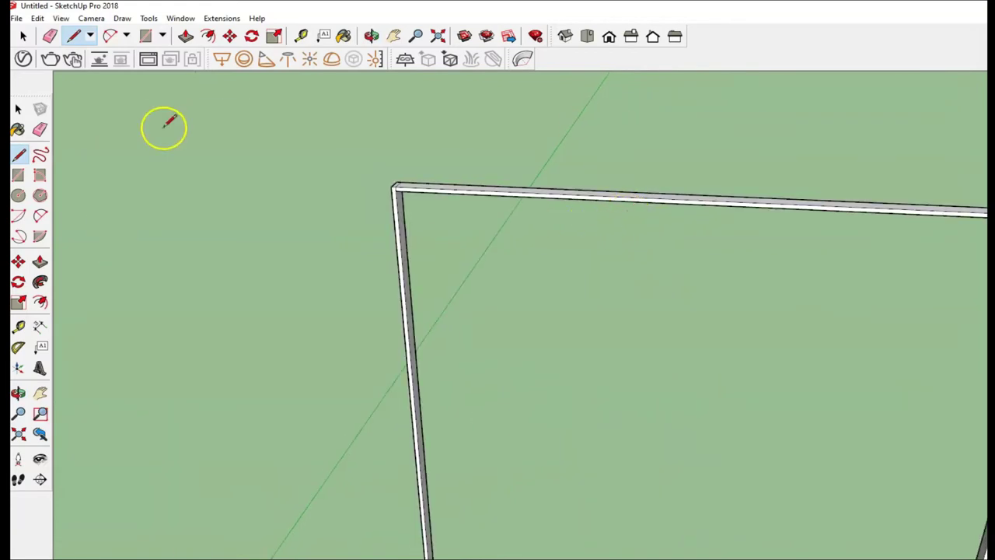
{"action": "middle_click_drag", "start_coordinate": [457, 227], "coordinate": [497, 98]}
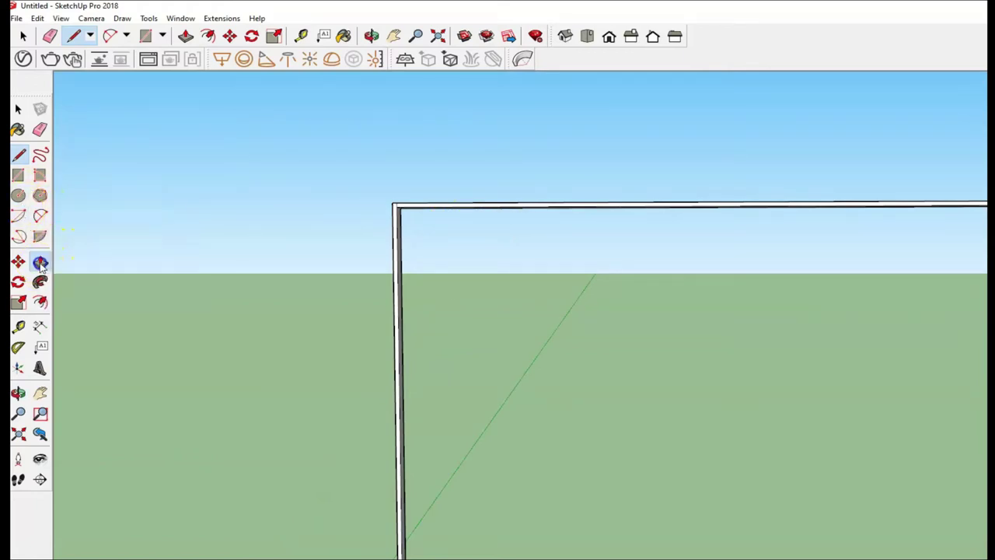
- Push/Pull the top beam's underside downward so the beam is deeper than the posts
{"action": "left_click", "coordinate": [41, 263]}
{"action": "middle_click_drag", "start_coordinate": [593, 275], "coordinate": [629, 78]}
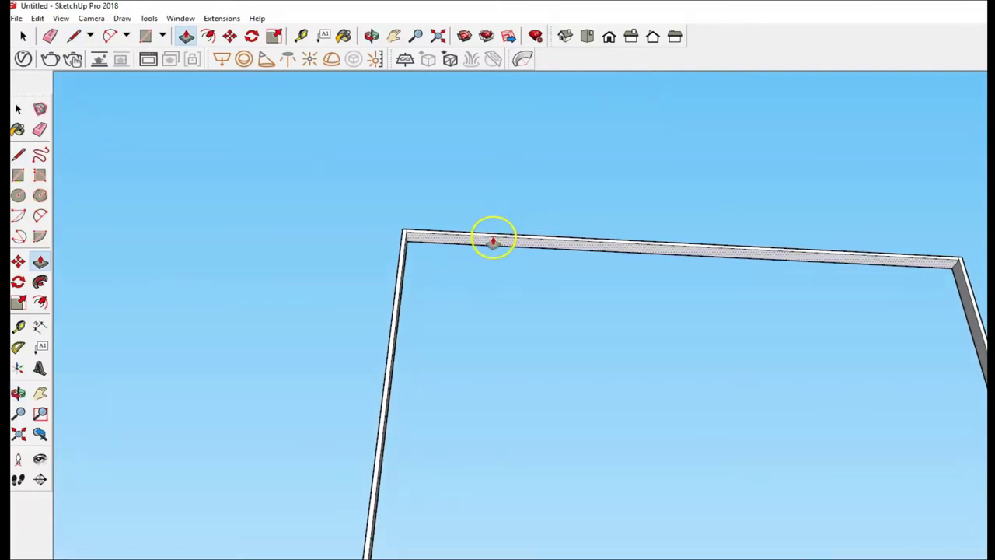
{"action": "left_click_drag", "start_coordinate": [492, 240], "coordinate": [491, 252]}
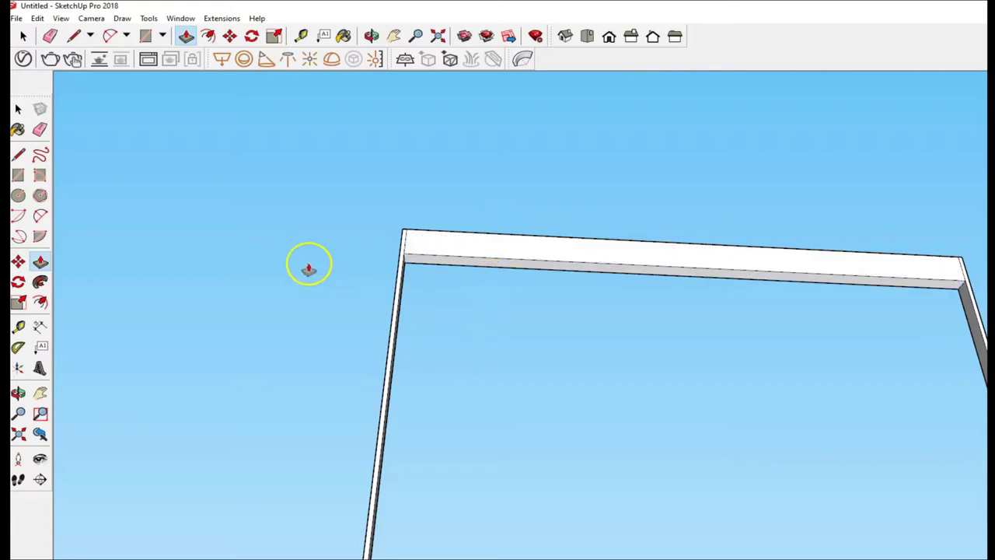
{"action": "double_click", "coordinate": [514, 249]}
{"action": "middle_click_drag", "start_coordinate": [513, 249], "coordinate": [444, 438]}
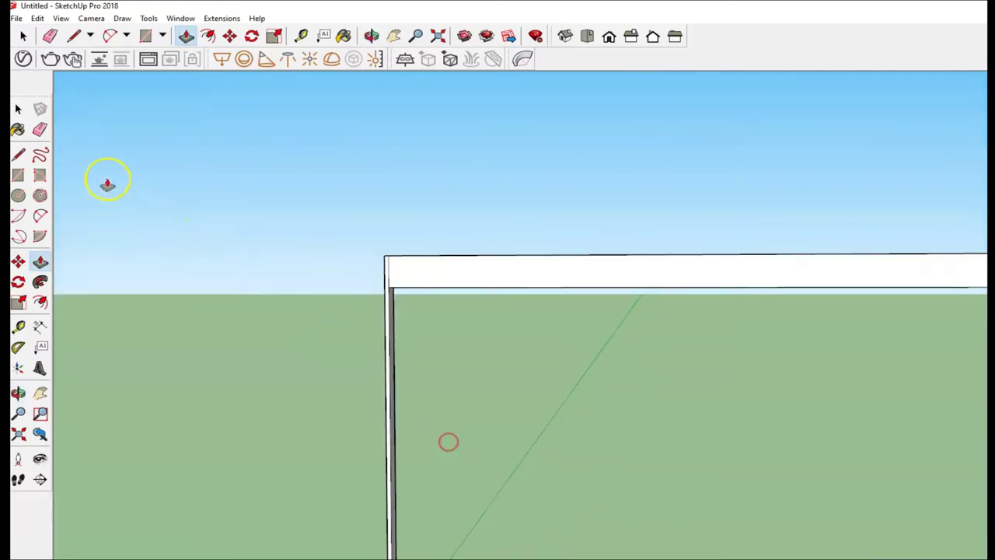
{"action": "left_click", "coordinate": [20, 109]}
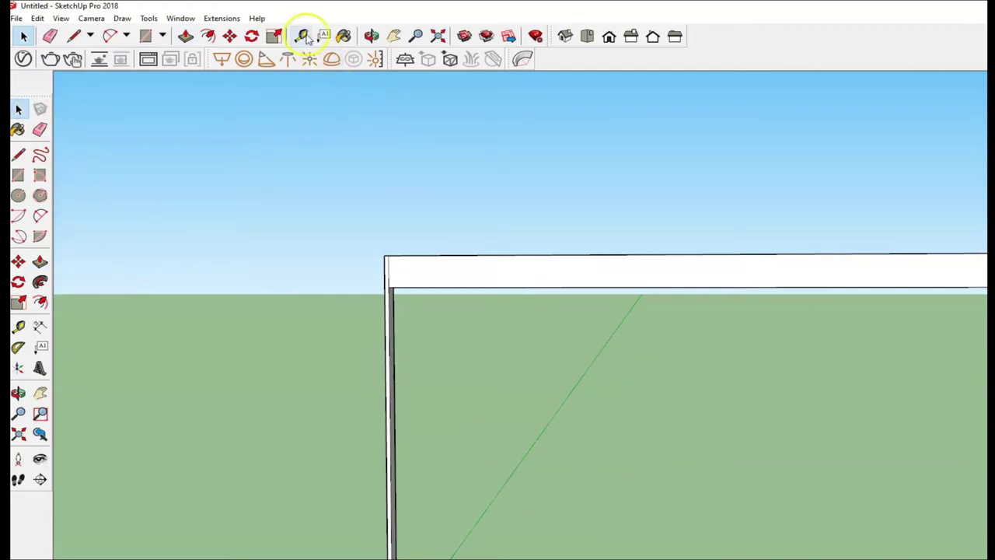
{"action": "left_click", "coordinate": [301, 36]}
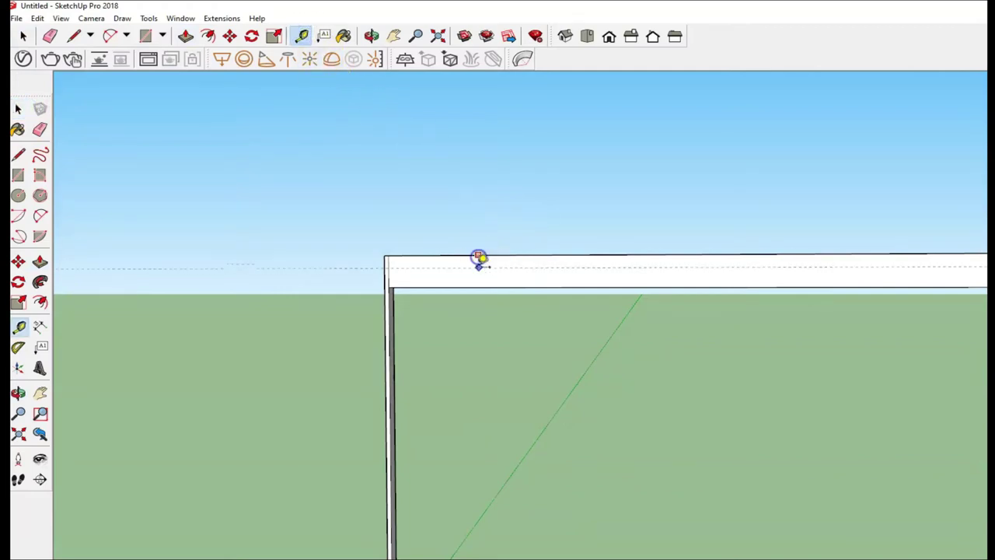
{"action": "scroll", "coordinate": [482, 278], "scroll_direction": "up", "scroll_amount": 3}
{"action": "scroll", "coordinate": [483, 274], "scroll_direction": "up", "scroll_amount": 3}
{"action": "left_click_drag", "start_coordinate": [470, 294], "coordinate": [470, 342]}
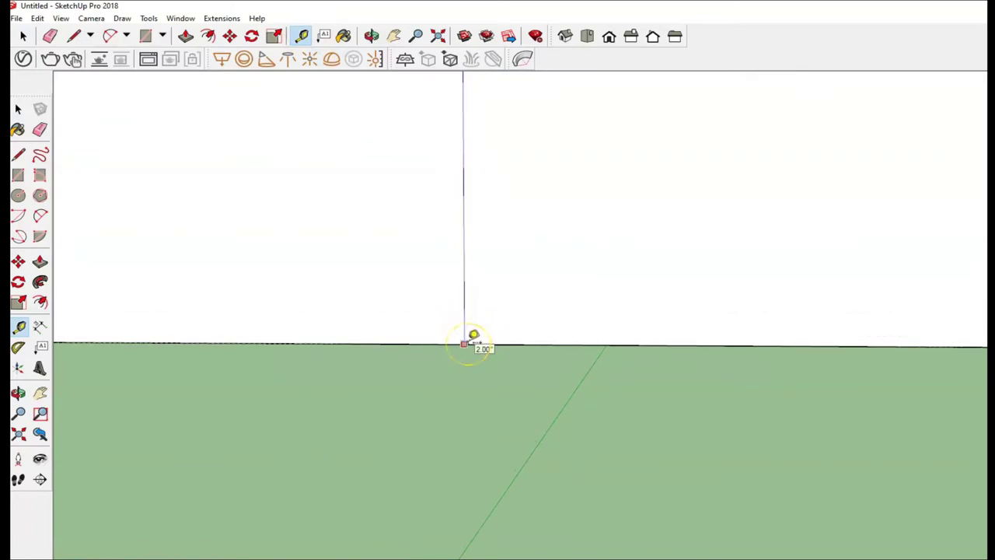
{"action": "scroll", "coordinate": [471, 336], "scroll_direction": "down", "scroll_amount": 2}
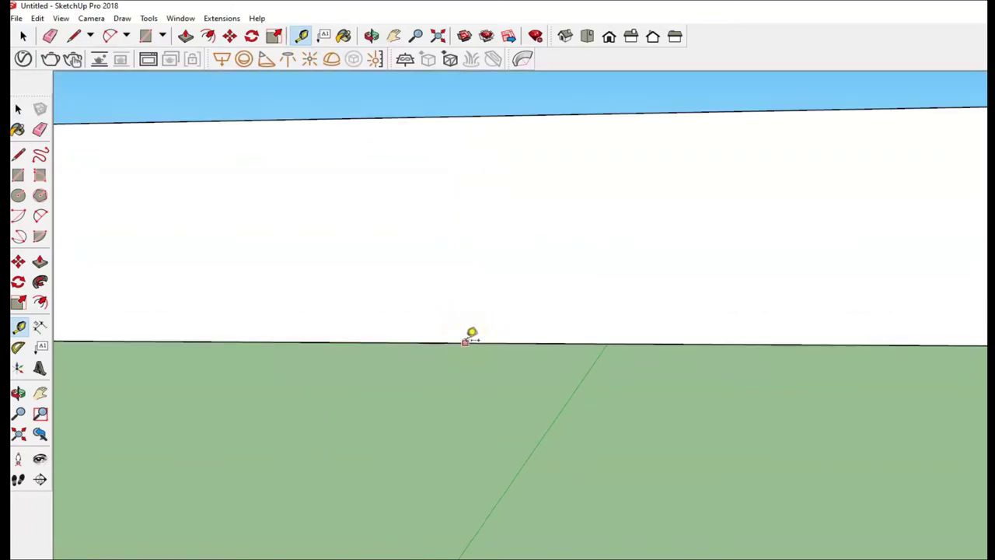
{"action": "scroll", "coordinate": [471, 335], "scroll_direction": "down", "scroll_amount": 2}
{"action": "scroll", "coordinate": [467, 338], "scroll_direction": "down", "scroll_amount": 2}
- Select the beam's front face, then triple-click to pick up the connected frame
{"action": "key", "text": "space"}
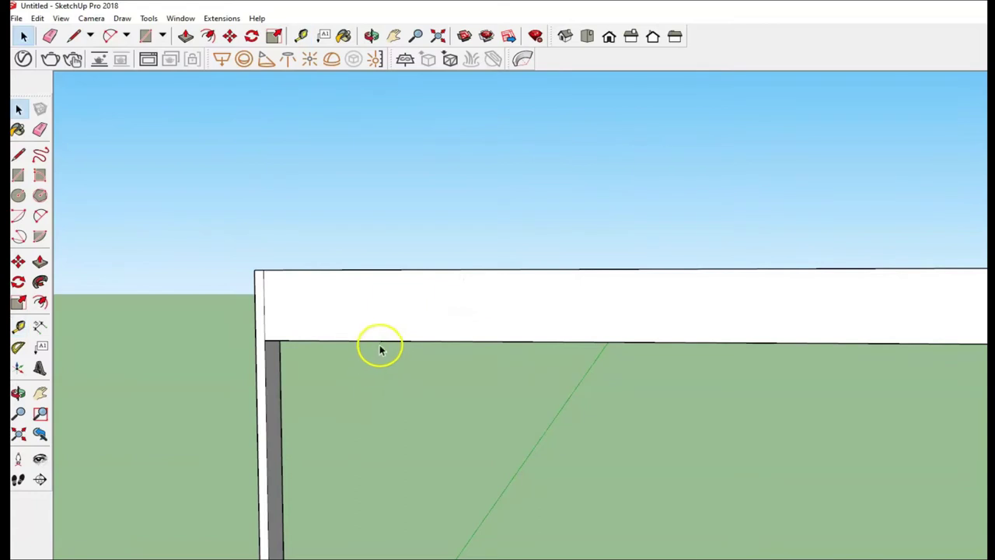
{"action": "left_click", "coordinate": [404, 321]}
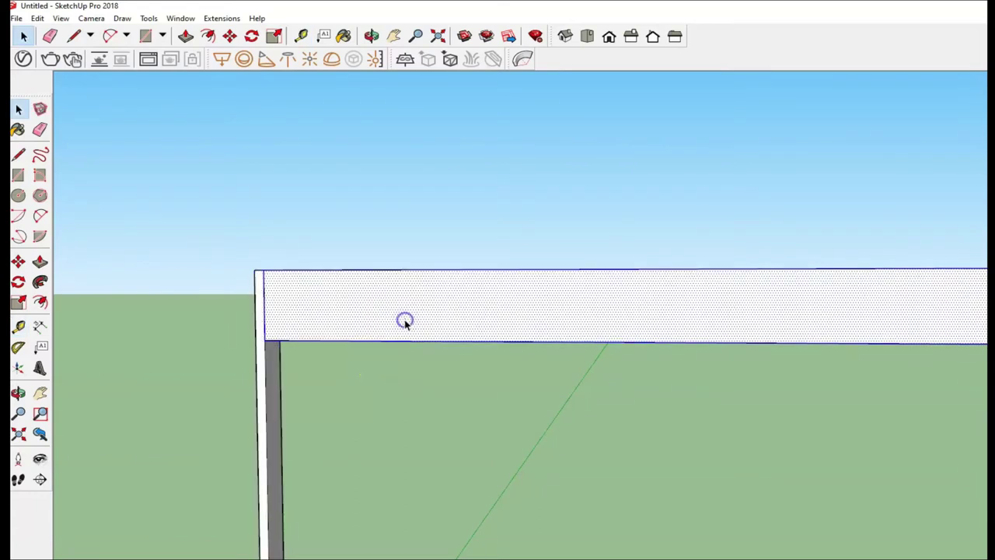
{"action": "middle_click_drag", "start_coordinate": [405, 322], "coordinate": [437, 428]}
{"action": "mouse_move", "coordinate": [431, 304]}
{"action": "middle_mouse_down"}
{"action": "mouse_move", "coordinate": [449, 451]}
{"action": "mouse_move", "coordinate": [433, 447]}
{"action": "mouse_move", "coordinate": [467, 289]}
{"action": "mouse_move", "coordinate": [469, 449]}
{"action": "middle_mouse_up"}
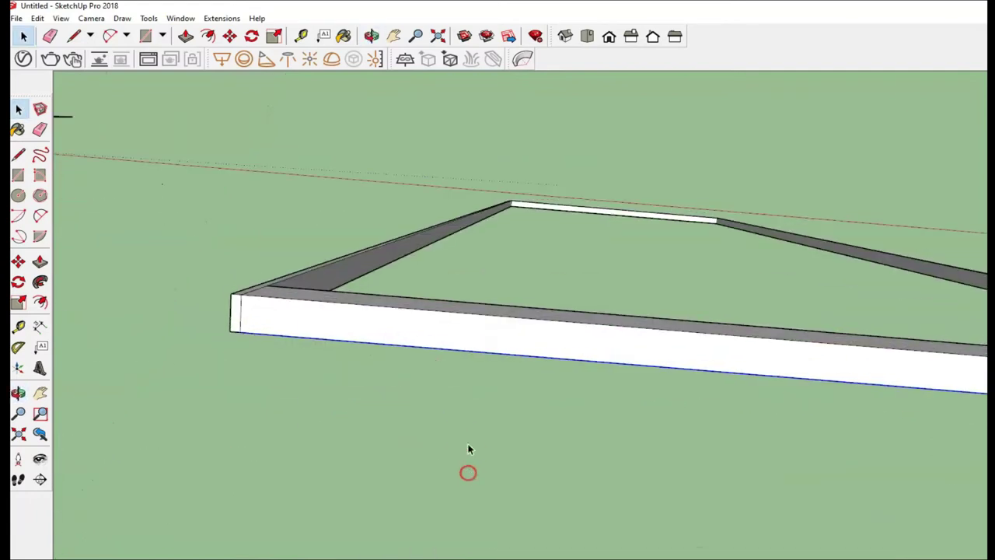
{"action": "triple_click", "coordinate": [426, 339]}
{"action": "left_click", "coordinate": [426, 339]}
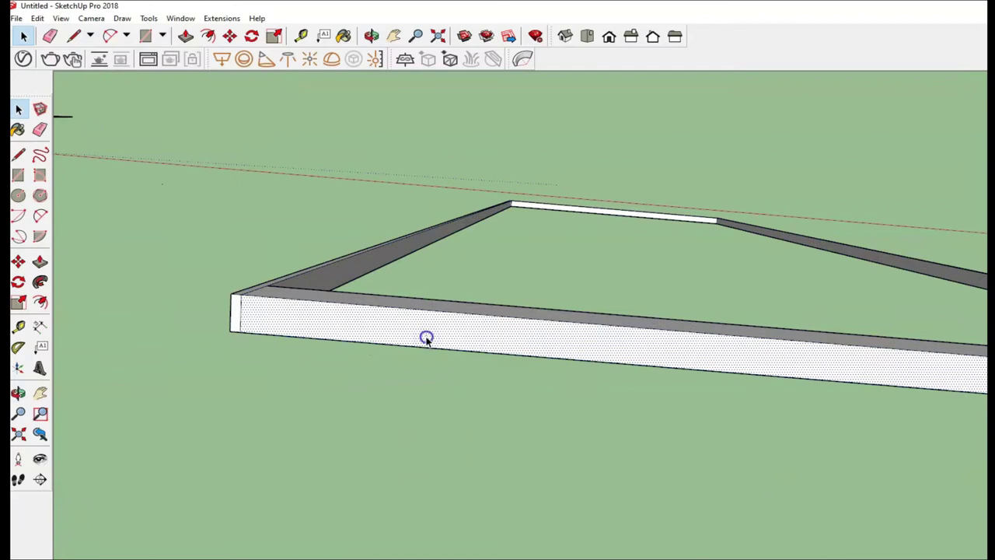
{"action": "triple_click", "coordinate": [426, 339]}
{"action": "double_click", "coordinate": [426, 338]}
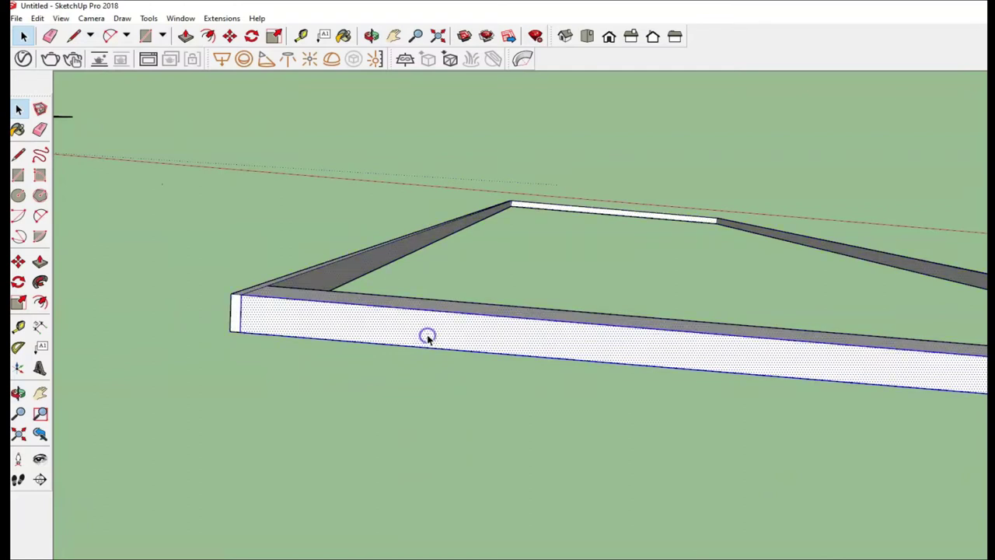
- Reframe the view and triple-click again so beam and both posts are selected
{"action": "mouse_move", "coordinate": [433, 313]}
{"action": "middle_mouse_down"}
{"action": "mouse_move", "coordinate": [444, 255]}
{"action": "mouse_move", "coordinate": [539, 116]}
{"action": "mouse_move", "coordinate": [533, 167]}
{"action": "mouse_move", "coordinate": [563, 220]}
{"action": "mouse_move", "coordinate": [624, 70]}
{"action": "mouse_move", "coordinate": [535, 248]}
{"action": "mouse_move", "coordinate": [493, 402]}
{"action": "mouse_move", "coordinate": [497, 333]}
{"action": "mouse_move", "coordinate": [544, 206]}
{"action": "middle_mouse_up"}
{"action": "scroll", "coordinate": [508, 191], "scroll_direction": "up", "scroll_amount": 3}
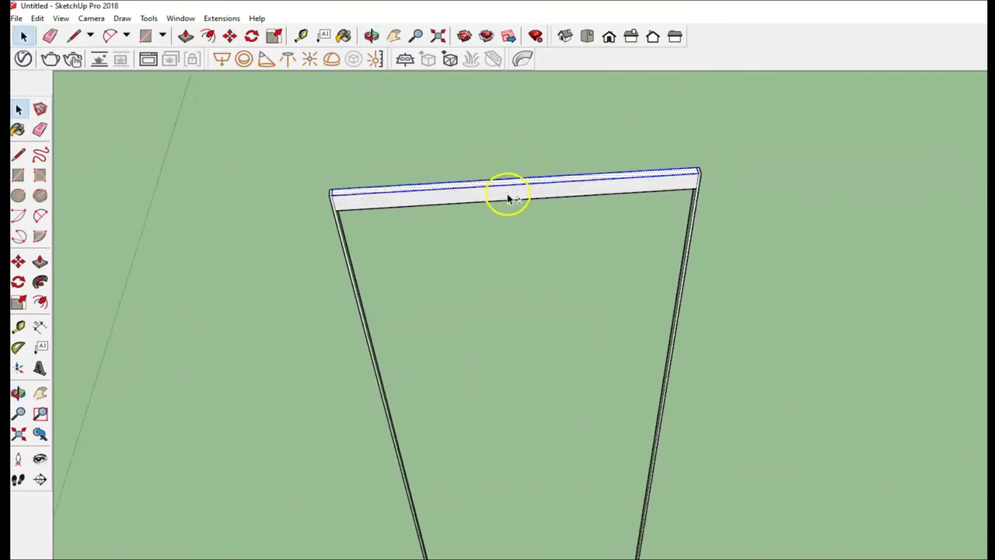
{"action": "left_click", "coordinate": [507, 197]}
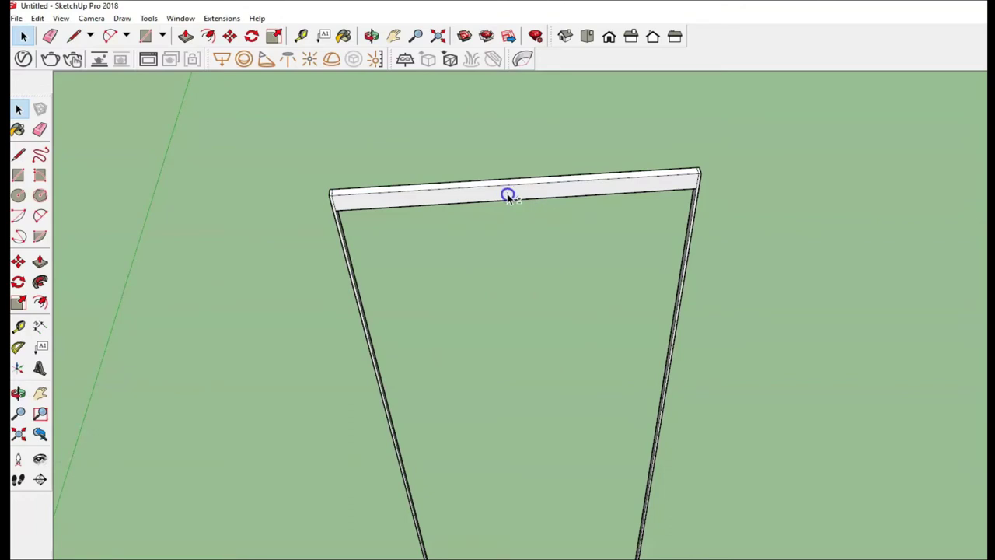
{"action": "triple_click", "coordinate": [499, 197]}
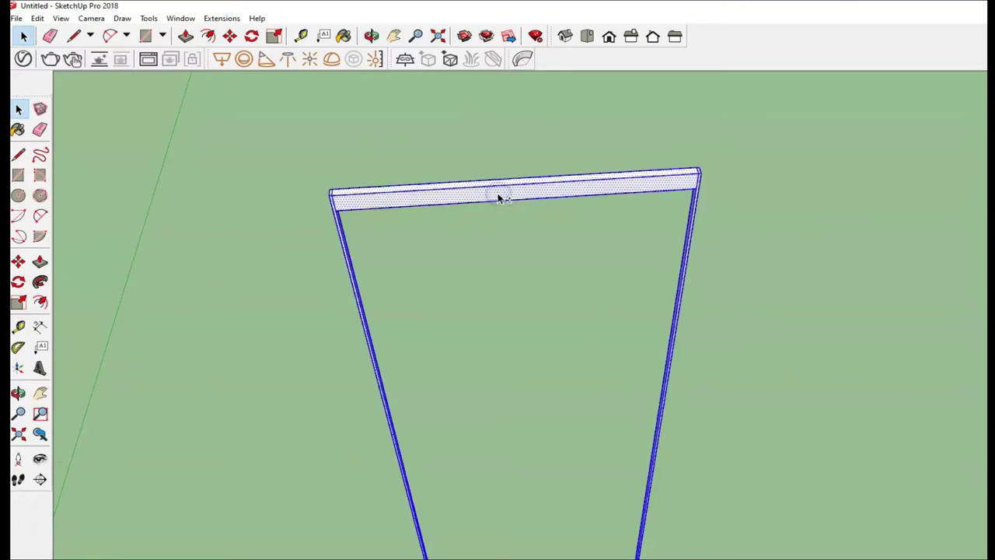
{"action": "left_click", "coordinate": [499, 197]}
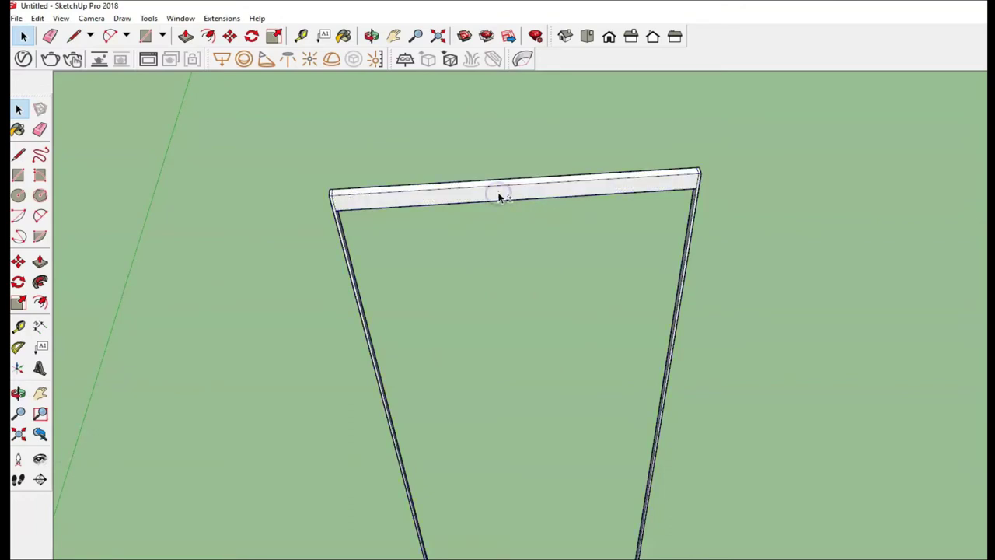
{"action": "triple_click", "coordinate": [497, 195]}
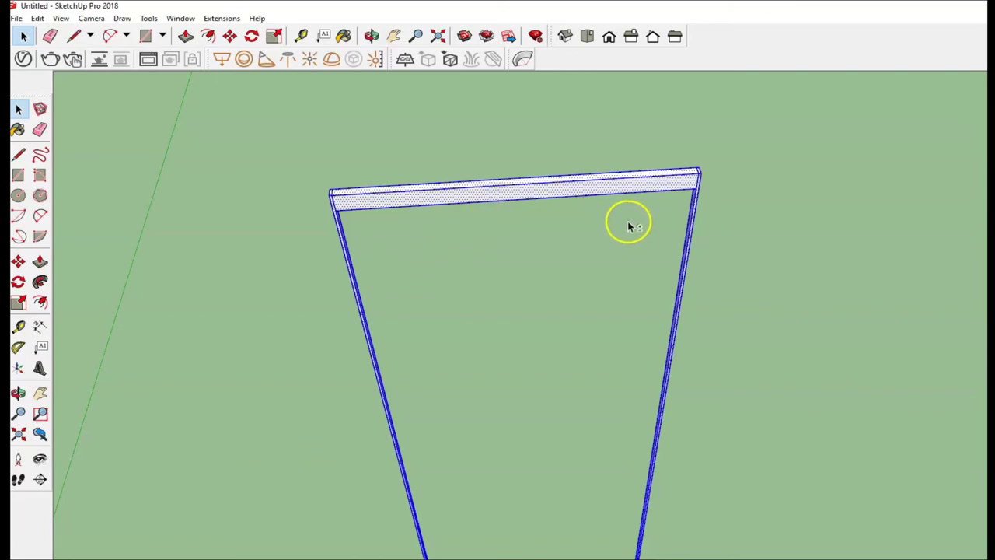
{"action": "scroll", "coordinate": [616, 194], "scroll_direction": "up", "scroll_amount": 1}
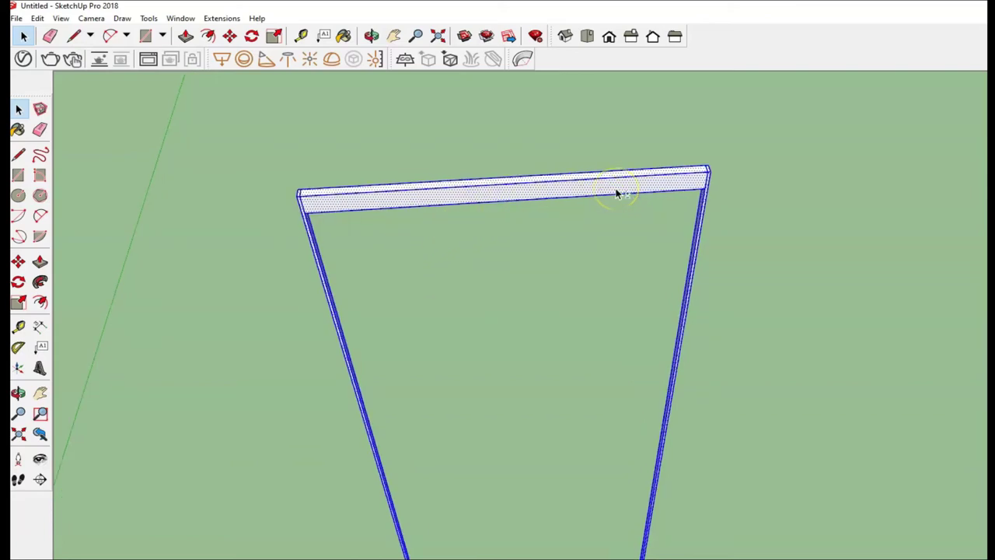
{"action": "middle_click_drag", "start_coordinate": [646, 175], "coordinate": [628, 376]}
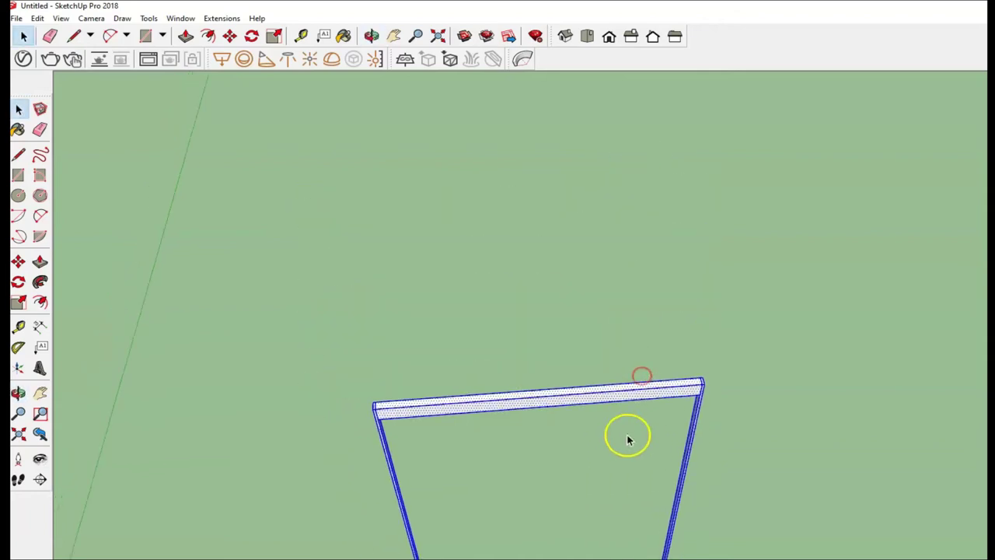
{"action": "scroll", "coordinate": [628, 377], "scroll_direction": "down", "scroll_amount": 1}
{"action": "scroll", "coordinate": [611, 342], "scroll_direction": "down", "scroll_amount": 1}
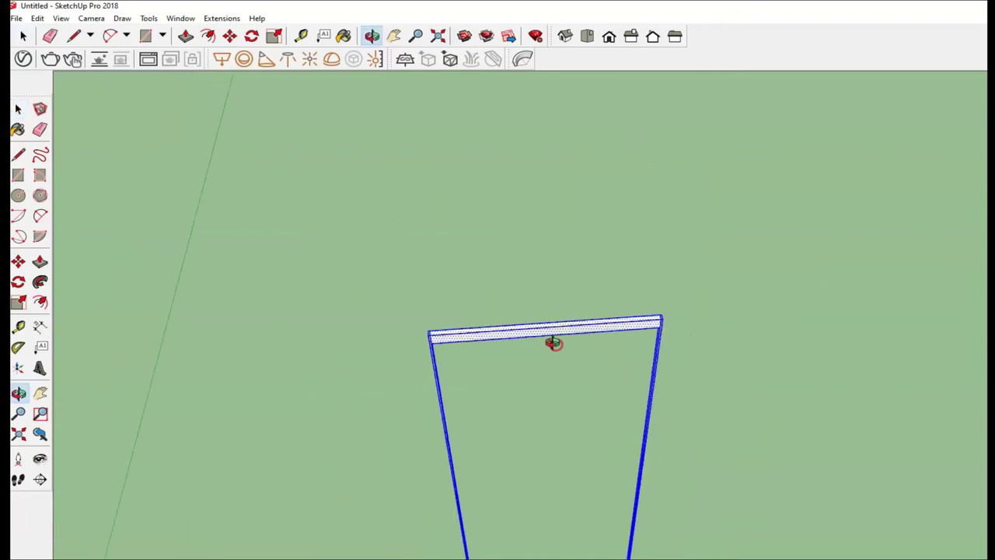
- Level the view with the horizon, clear the selection and pick the beam's lower edge
{"action": "middle_click_drag", "start_coordinate": [555, 342], "coordinate": [675, 178]}
{"action": "middle_click_drag", "start_coordinate": [549, 367], "coordinate": [474, 222]}
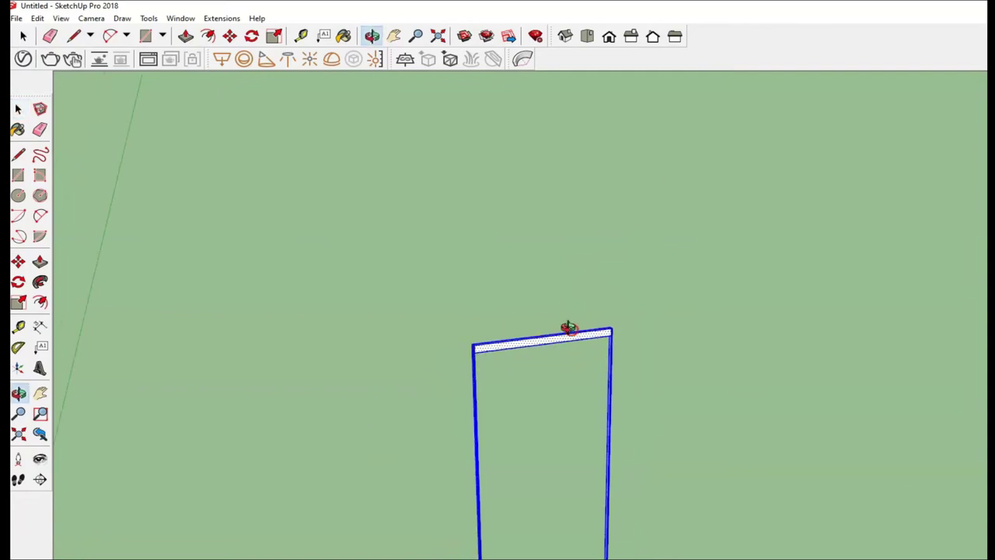
{"action": "scroll", "coordinate": [533, 354], "scroll_direction": "up", "scroll_amount": 2}
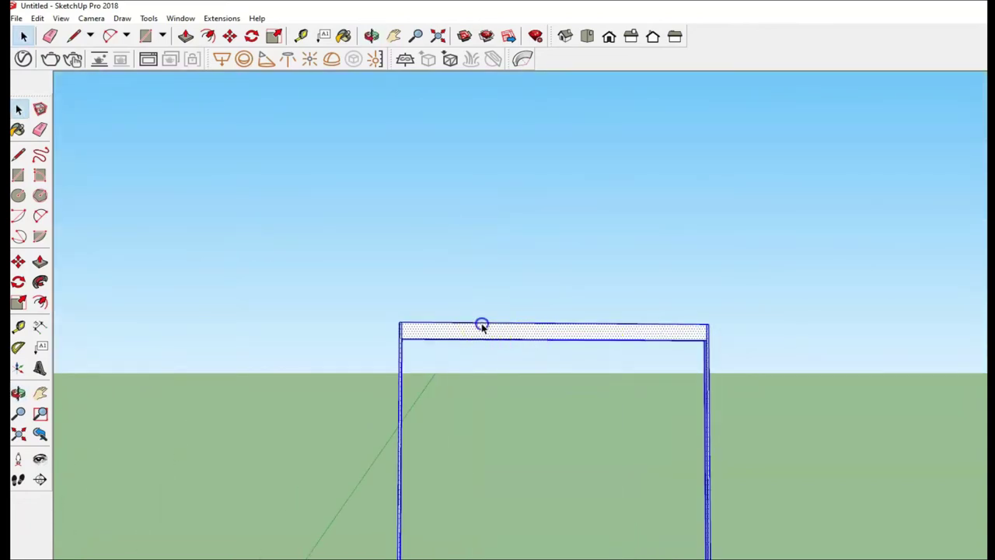
{"action": "key", "text": "ctrl+t"}
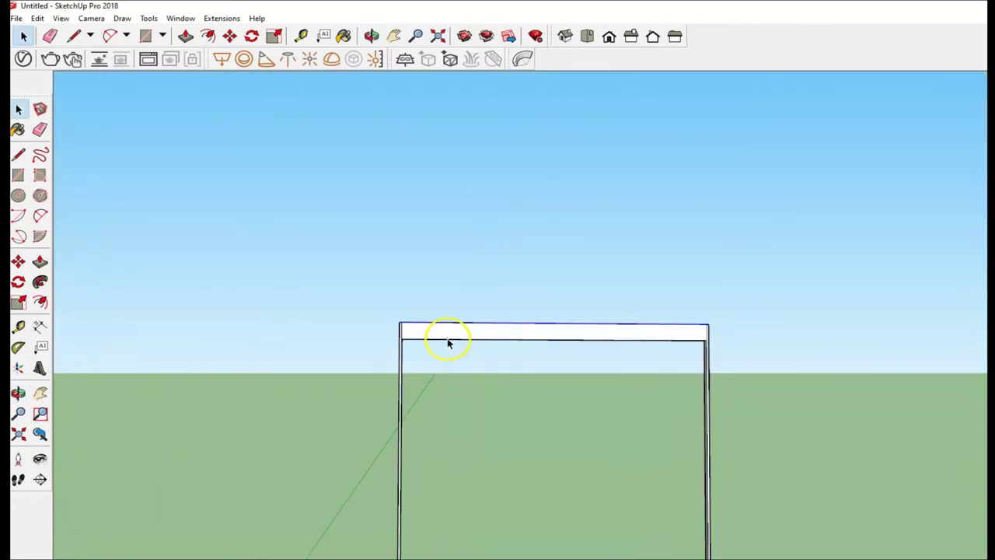
{"action": "left_click", "coordinate": [448, 341]}
{"action": "scroll", "coordinate": [424, 336], "scroll_direction": "up", "scroll_amount": 2}
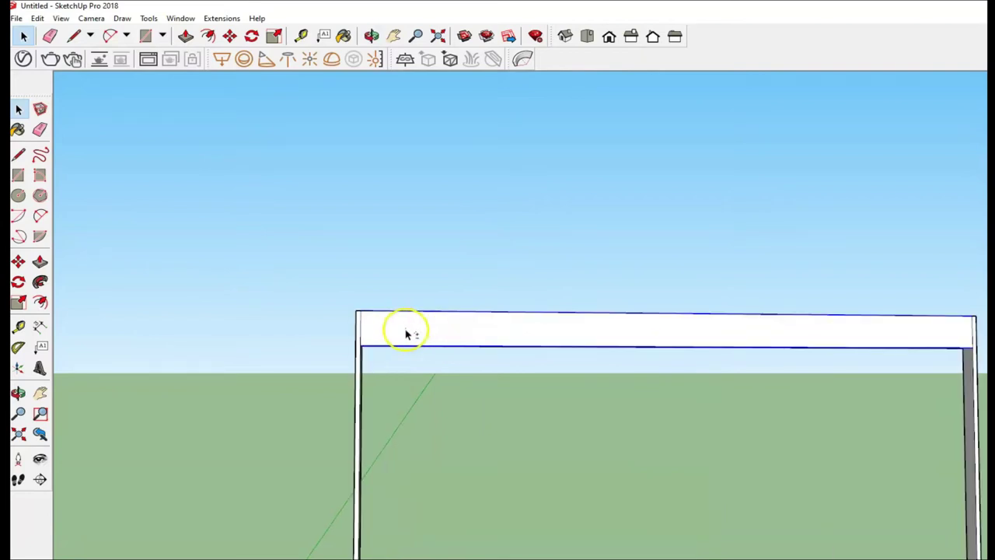
{"action": "scroll", "coordinate": [373, 335], "scroll_direction": "up", "scroll_amount": 2}
{"action": "scroll", "coordinate": [335, 341], "scroll_direction": "up", "scroll_amount": 2}
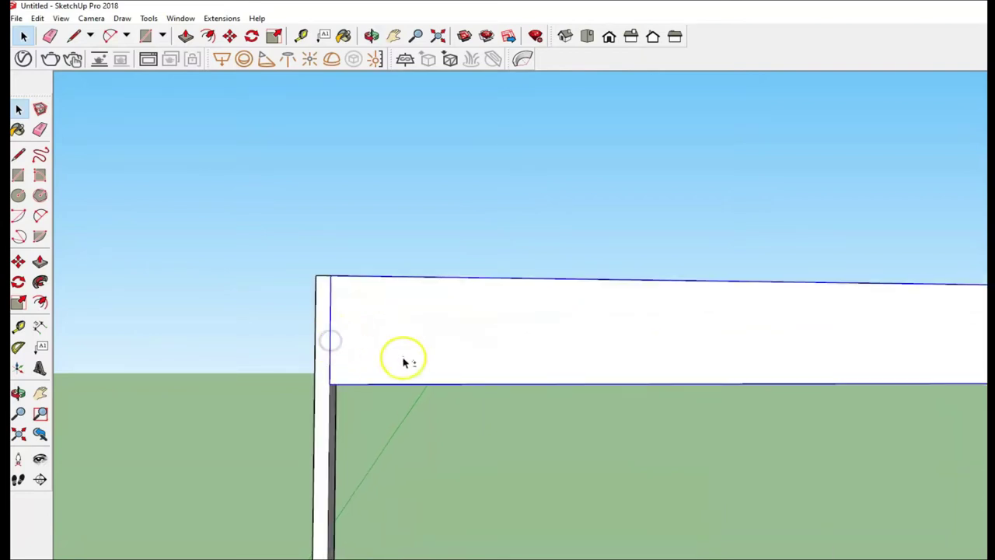
{"action": "scroll", "coordinate": [498, 364], "scroll_direction": "down", "scroll_amount": 3}
- Drag a left-to-right selection window around the entire top beam
{"action": "middle_click_drag", "start_coordinate": [949, 371], "coordinate": [699, 393], "text": "shift"}
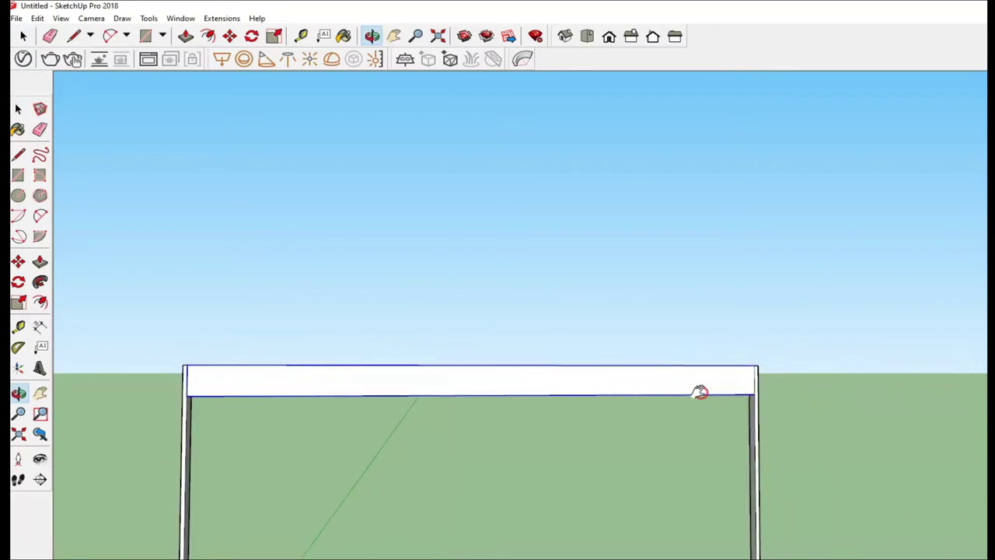
{"action": "scroll", "coordinate": [757, 382], "scroll_direction": "up", "scroll_amount": 1}
{"action": "left_click", "coordinate": [690, 383]}
{"action": "double_click", "coordinate": [689, 383]}
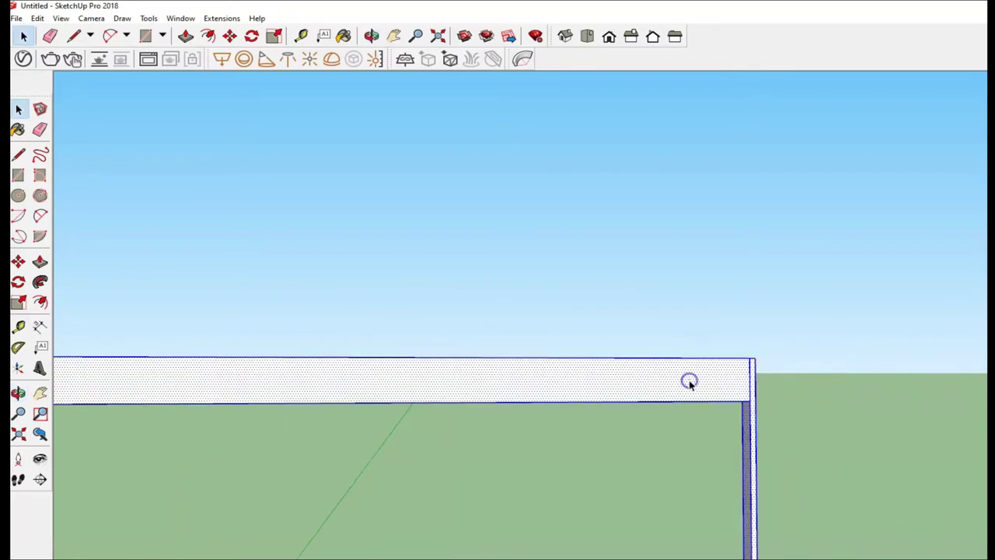
{"action": "scroll", "coordinate": [673, 414], "scroll_direction": "down", "scroll_amount": 1}
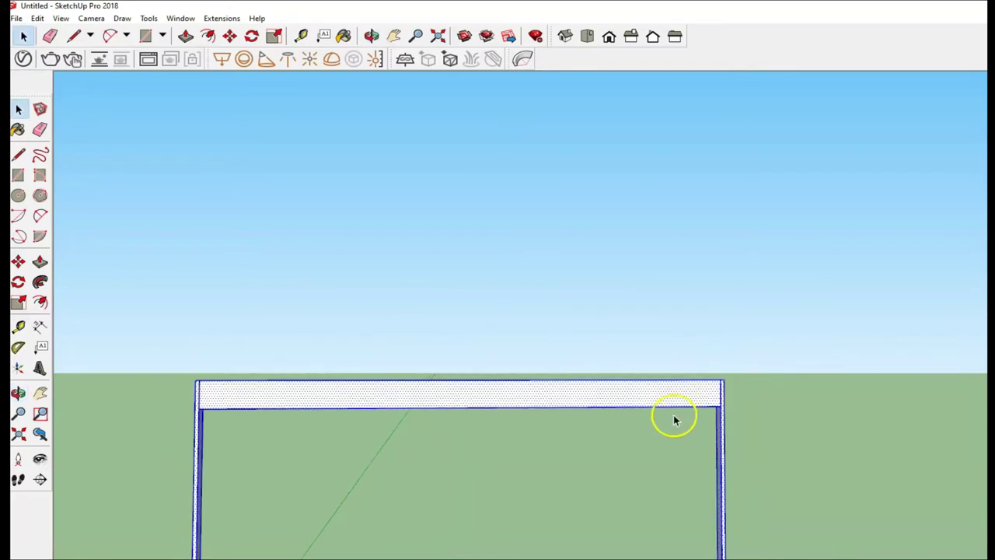
{"action": "scroll", "coordinate": [506, 473], "scroll_direction": "down", "scroll_amount": 2}
{"action": "left_click", "coordinate": [490, 462]}
{"action": "left_click_drag", "start_coordinate": [360, 355], "coordinate": [768, 452]}
{"action": "mouse_move", "coordinate": [622, 389]}
{"action": "middle_mouse_down"}
{"action": "mouse_move", "coordinate": [607, 518]}
{"action": "mouse_move", "coordinate": [572, 269]}
{"action": "middle_mouse_up"}
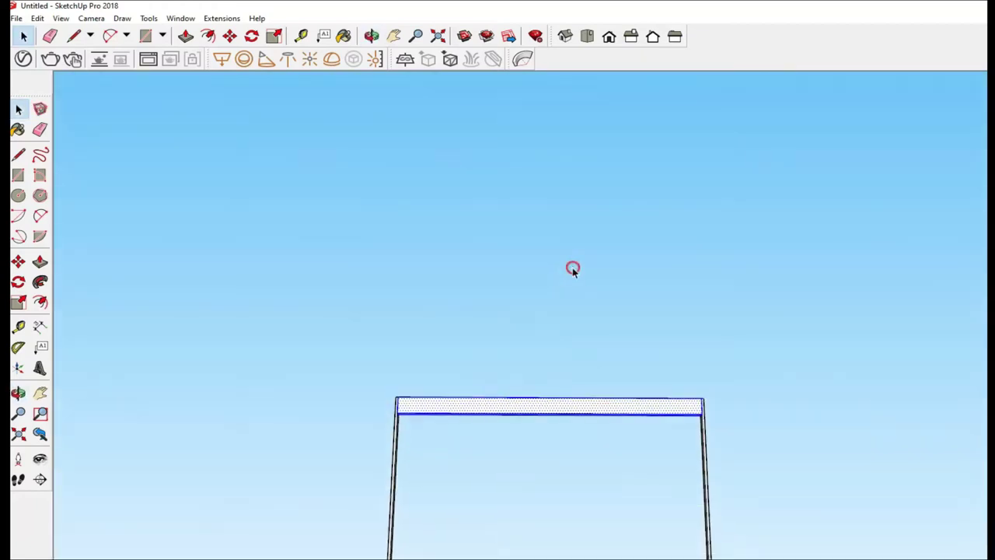
- Group the selected top beam using Make Group from its context menu
{"action": "right_click", "coordinate": [504, 408]}
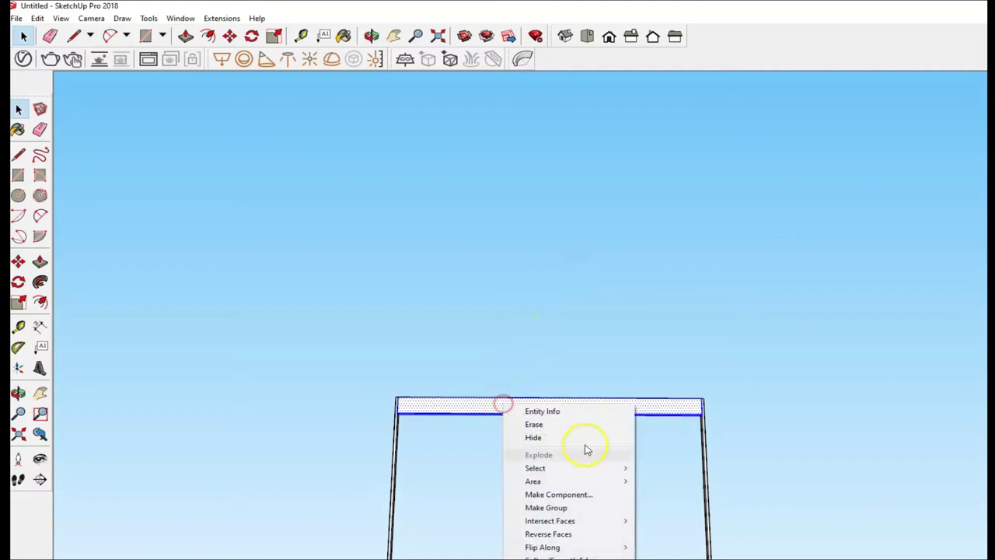
{"action": "left_click", "coordinate": [572, 508]}
{"action": "left_click", "coordinate": [528, 333]}
{"action": "scroll", "coordinate": [528, 437], "scroll_direction": "up", "scroll_amount": 2}
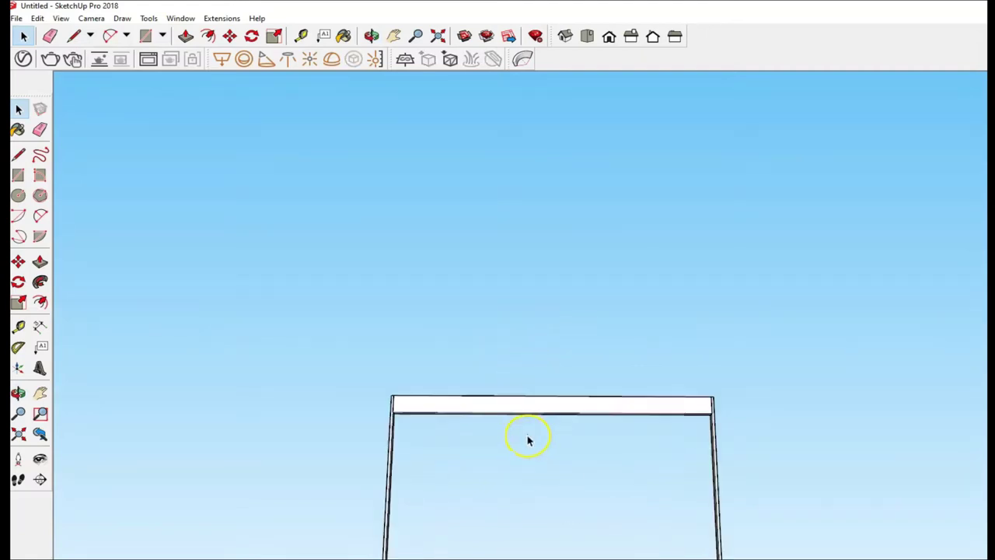
{"action": "scroll", "coordinate": [529, 437], "scroll_direction": "up", "scroll_amount": 1}
{"action": "left_click", "coordinate": [504, 402]}
- Orbit around the beam group to inspect where its underside meets the side post
{"action": "left_click_drag", "start_coordinate": [372, 253], "coordinate": [390, 128]}
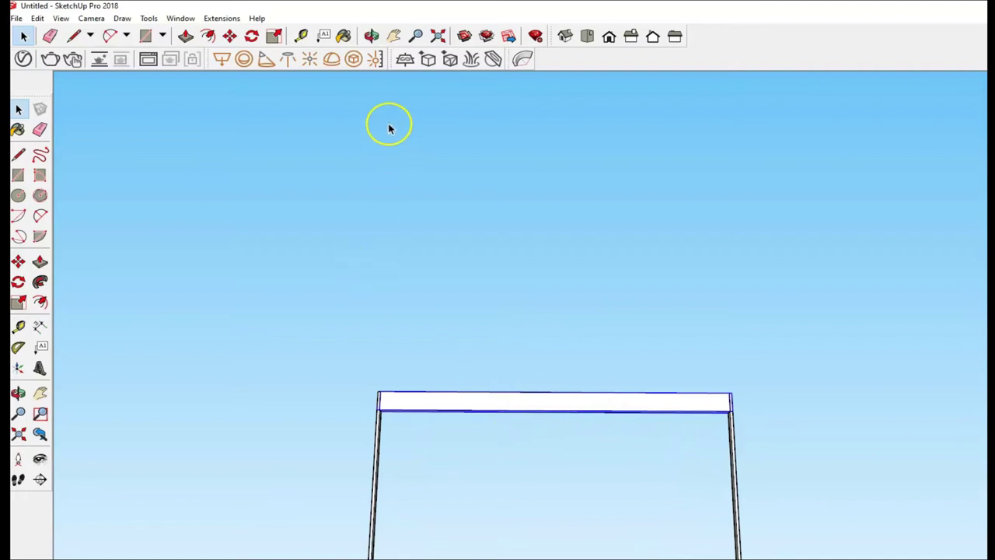
{"action": "scroll", "coordinate": [408, 394], "scroll_direction": "up", "scroll_amount": 2}
{"action": "scroll", "coordinate": [388, 416], "scroll_direction": "up", "scroll_amount": 2}
{"action": "scroll", "coordinate": [378, 395], "scroll_direction": "up", "scroll_amount": 3}
{"action": "mouse_move", "coordinate": [406, 396]}
{"action": "middle_mouse_down"}
{"action": "mouse_move", "coordinate": [553, 443]}
{"action": "mouse_move", "coordinate": [555, 427]}
{"action": "mouse_move", "coordinate": [484, 433]}
{"action": "mouse_move", "coordinate": [740, 451]}
{"action": "middle_mouse_up"}
{"action": "left_click", "coordinate": [517, 509]}
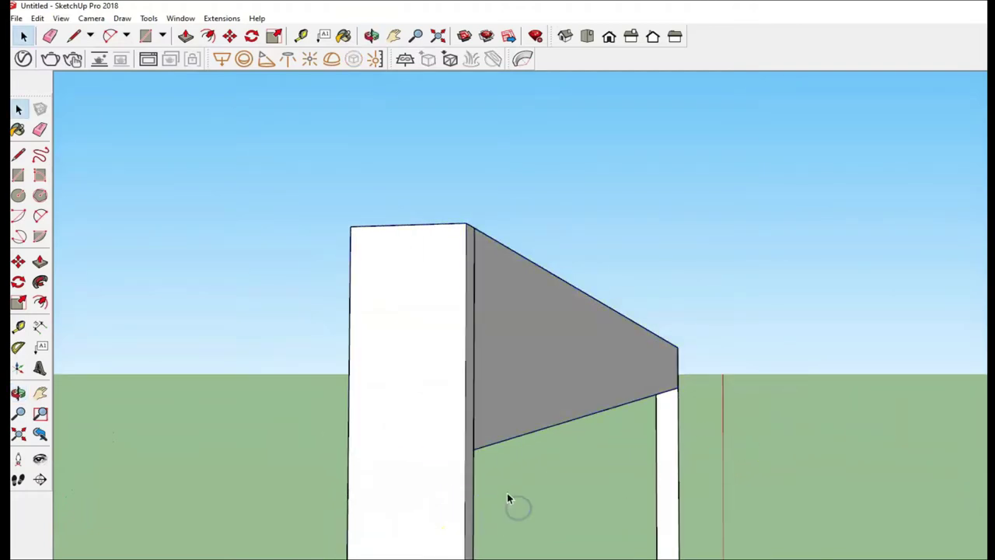
{"action": "middle_click_drag", "start_coordinate": [533, 432], "coordinate": [307, 435]}
{"action": "left_click", "coordinate": [589, 422]}
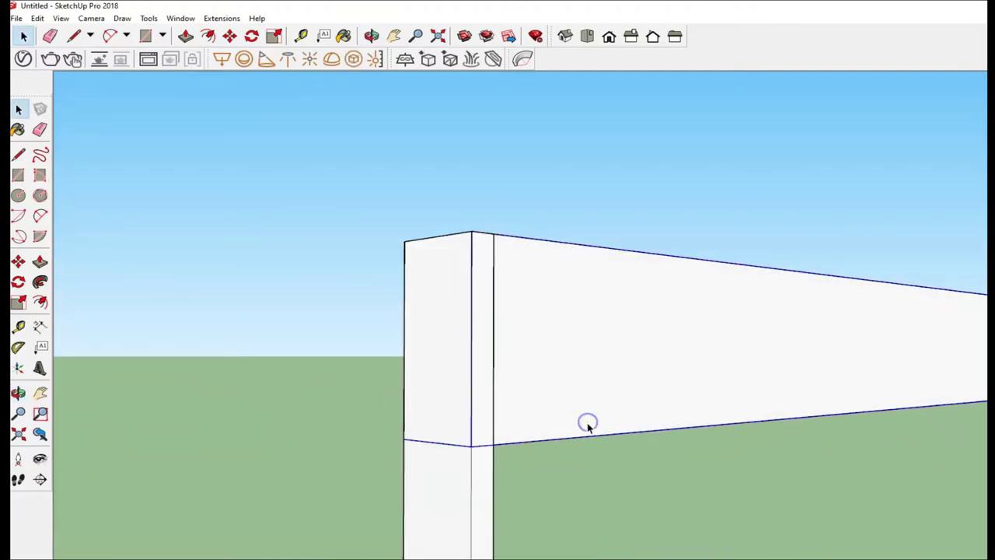
{"action": "left_click", "coordinate": [588, 465]}
{"action": "mouse_move", "coordinate": [577, 462]}
{"action": "middle_mouse_down"}
{"action": "mouse_move", "coordinate": [440, 431]}
{"action": "mouse_move", "coordinate": [640, 433]}
{"action": "mouse_move", "coordinate": [566, 426]}
{"action": "middle_mouse_up"}
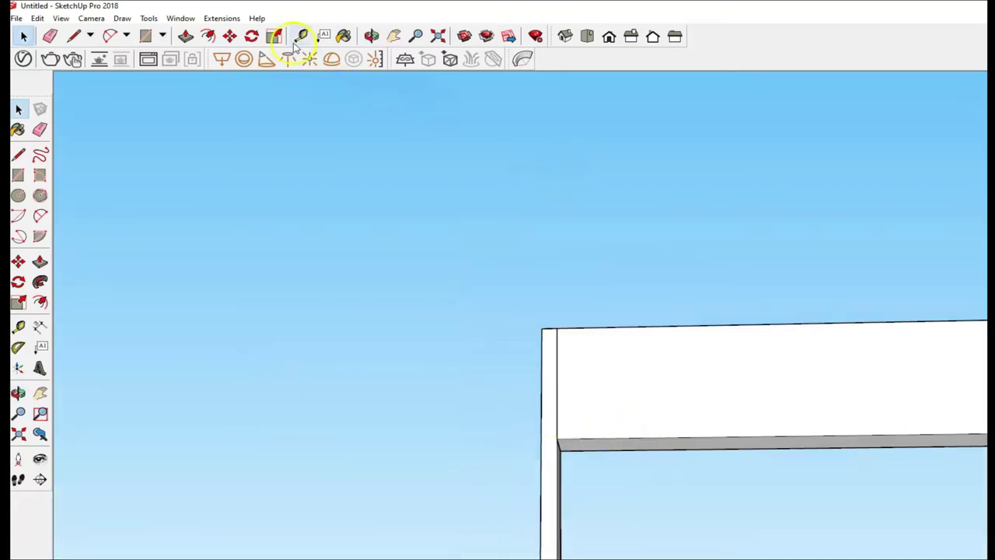
- Pull two horizontal guide lines from the top beam's bottom edge down across the side post
{"action": "left_click", "coordinate": [301, 38]}
{"action": "left_click", "coordinate": [586, 439]}
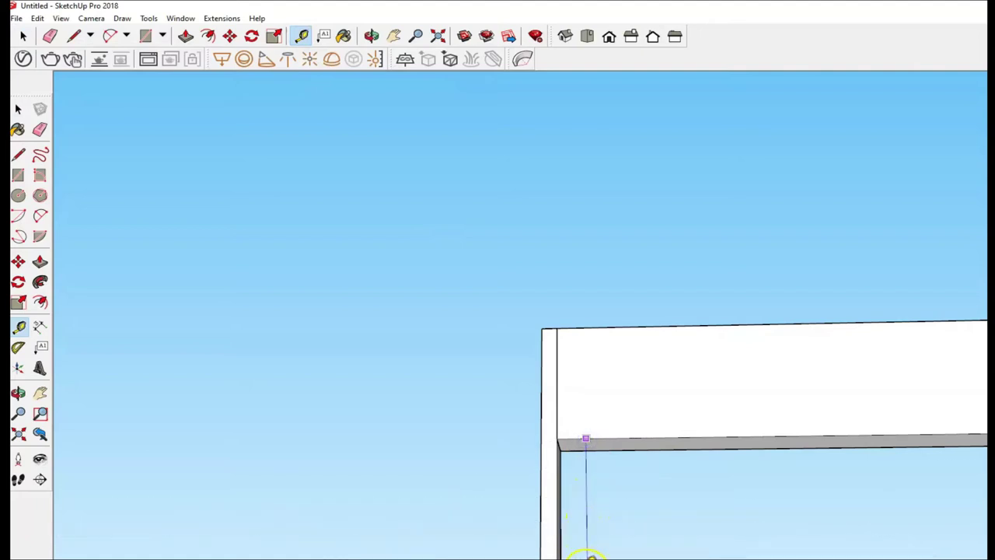
{"action": "mouse_move", "coordinate": [593, 557]}
{"action": "middle_mouse_down"}
{"action": "mouse_move", "coordinate": [632, 554]}
{"action": "mouse_move", "coordinate": [567, 307]}
{"action": "middle_mouse_up"}
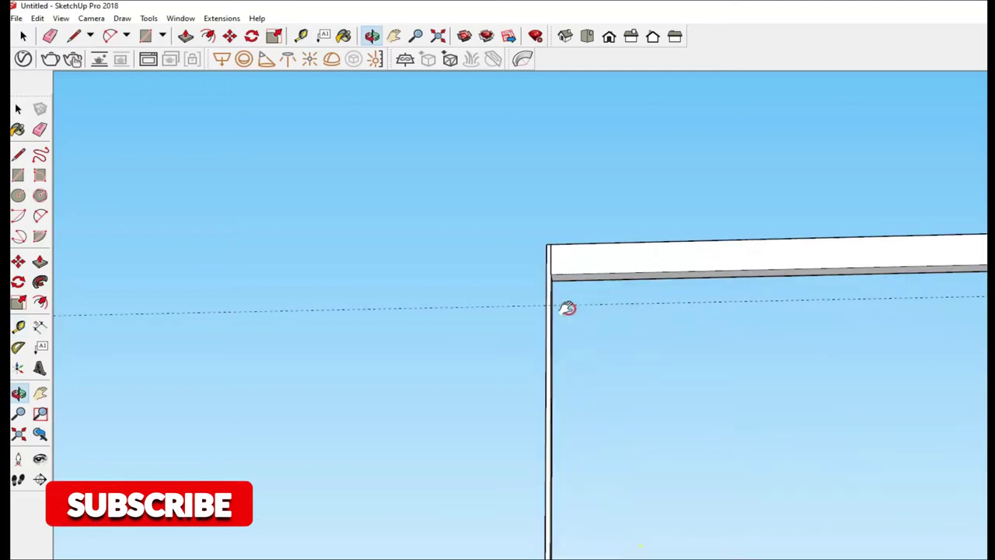
{"action": "left_click_drag", "start_coordinate": [568, 304], "coordinate": [554, 353]}
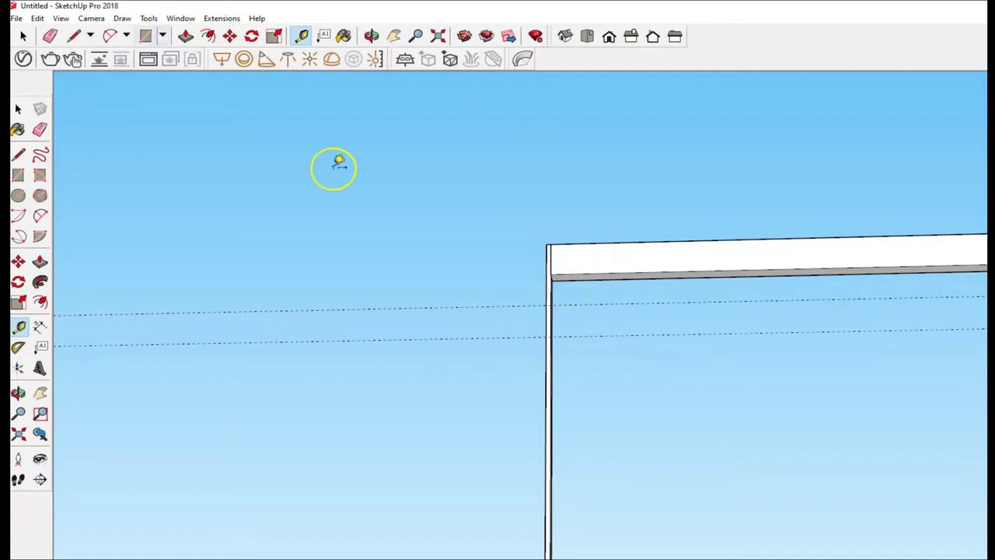
- Ctrl-copy the beam group down to the guide intersection and array it 20x
{"action": "left_click", "coordinate": [232, 36]}
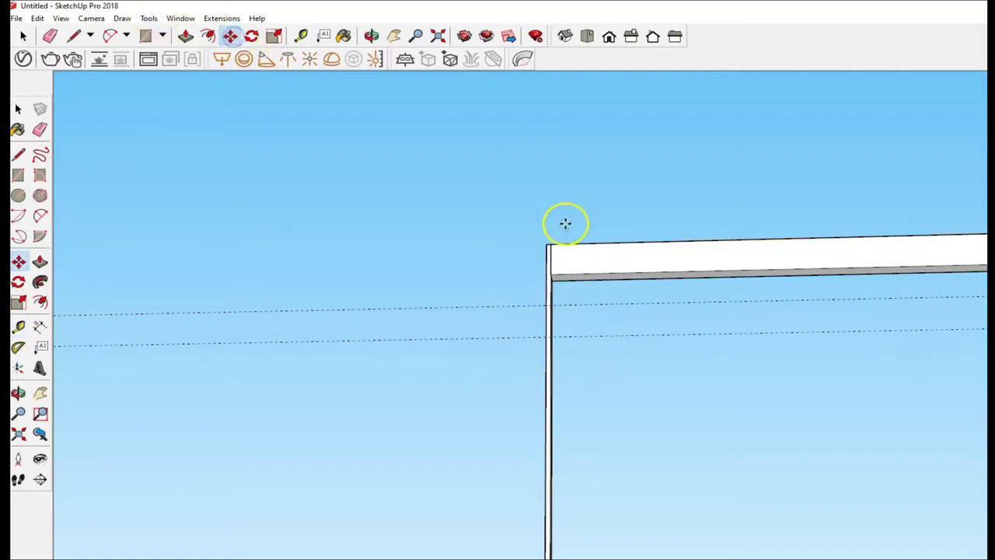
{"action": "left_click", "coordinate": [551, 246]}
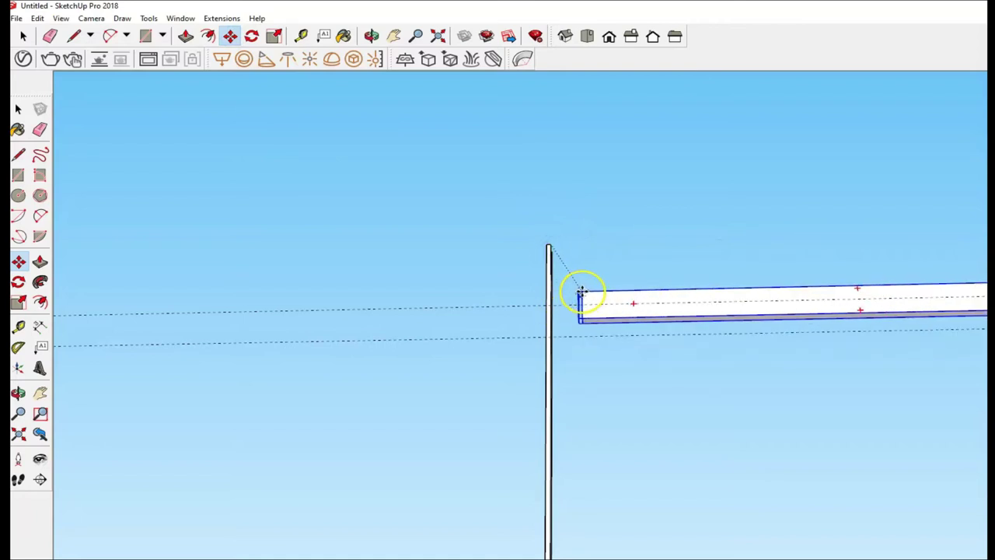
{"action": "key", "text": "ctrl"}
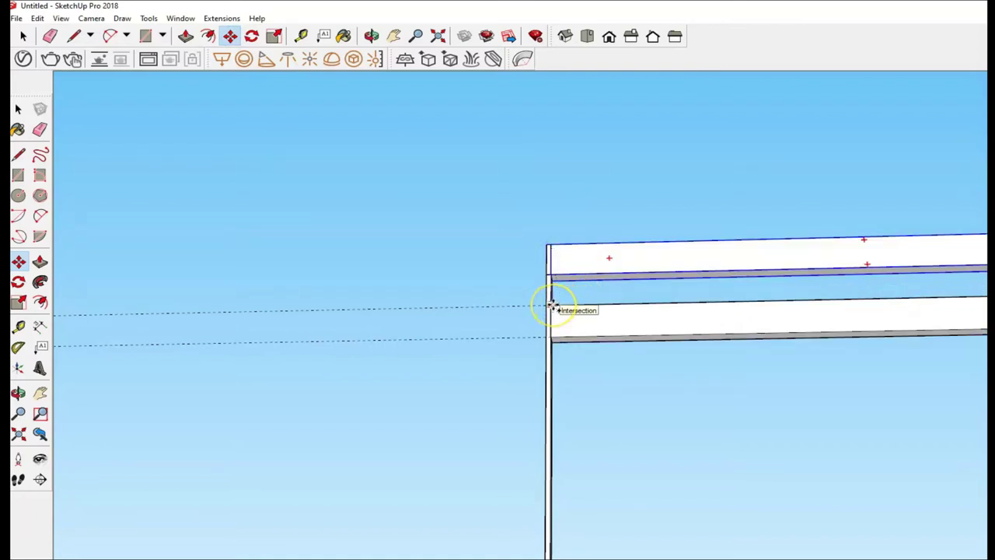
{"action": "left_click", "coordinate": [552, 305]}
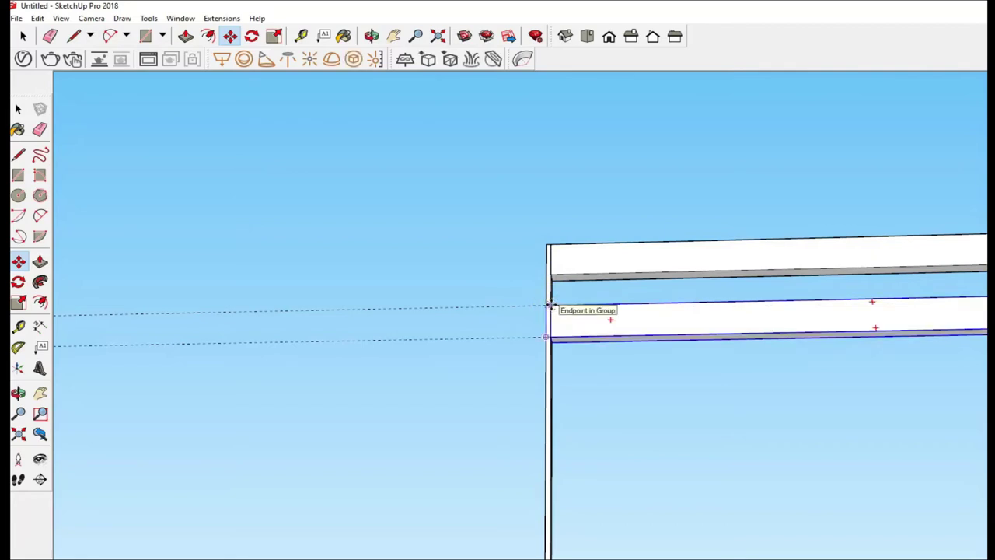
{"action": "type", "text": "20x"}
{"action": "key", "text": "Return"}
- Zoom and orbit to see the whole slat stack, then switch to Front view
{"action": "scroll", "coordinate": [553, 311], "scroll_direction": "down", "scroll_amount": 3}
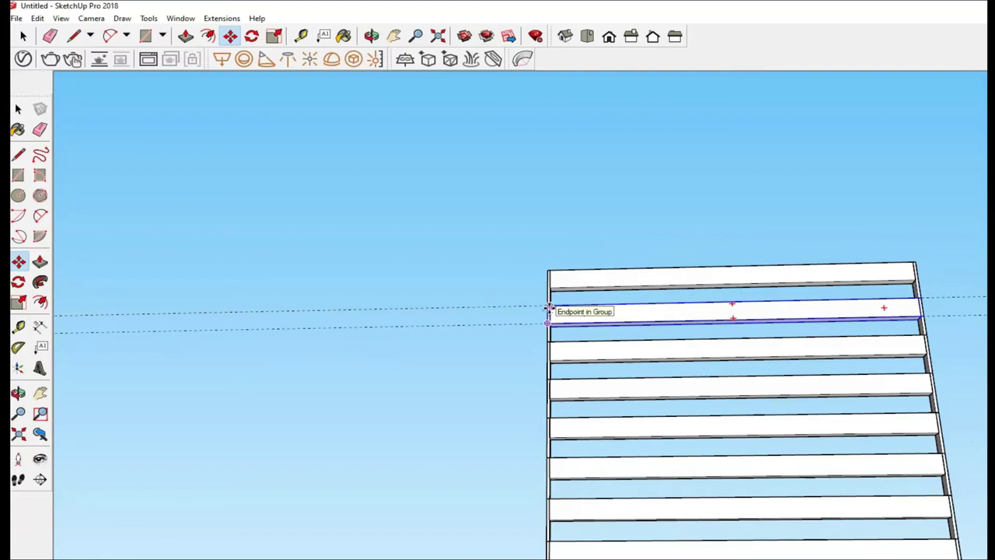
{"action": "scroll", "coordinate": [575, 342], "scroll_direction": "down", "scroll_amount": 3}
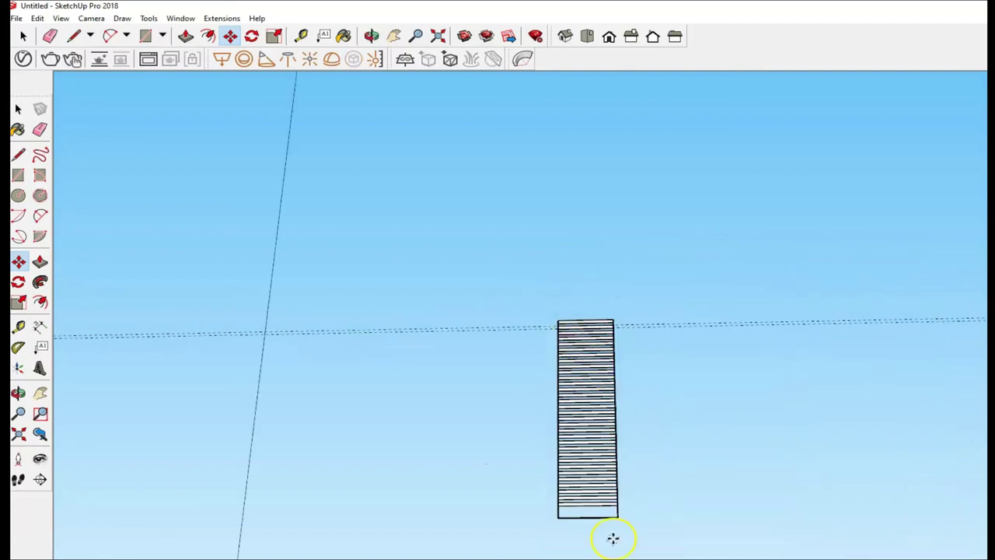
{"action": "scroll", "coordinate": [606, 513], "scroll_direction": "up", "scroll_amount": 2}
{"action": "scroll", "coordinate": [595, 492], "scroll_direction": "up", "scroll_amount": 2}
{"action": "scroll", "coordinate": [592, 488], "scroll_direction": "up", "scroll_amount": 2}
{"action": "scroll", "coordinate": [592, 488], "scroll_direction": "down", "scroll_amount": 2}
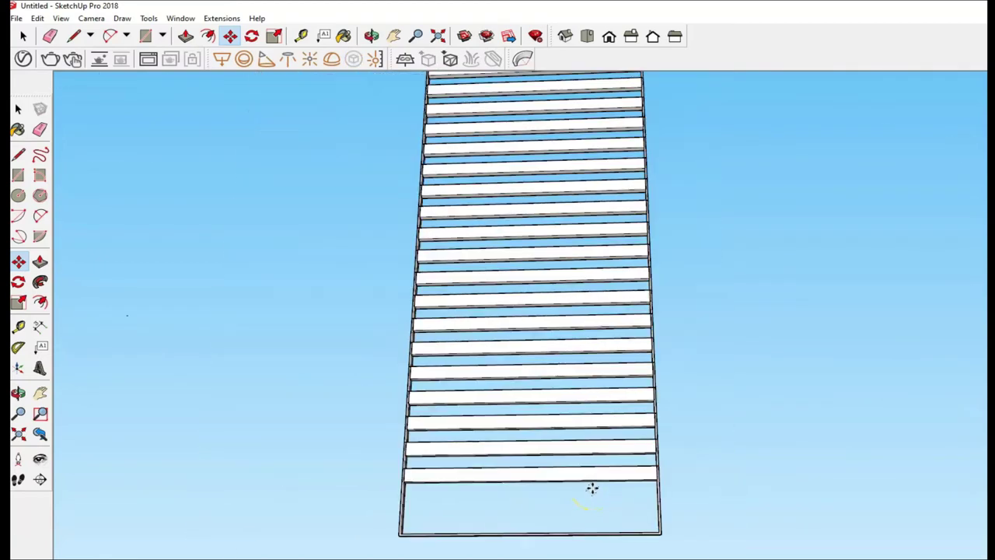
{"action": "scroll", "coordinate": [592, 488], "scroll_direction": "down", "scroll_amount": 2}
{"action": "middle_click_drag", "start_coordinate": [593, 487], "coordinate": [586, 374]}
{"action": "key", "text": "o"}
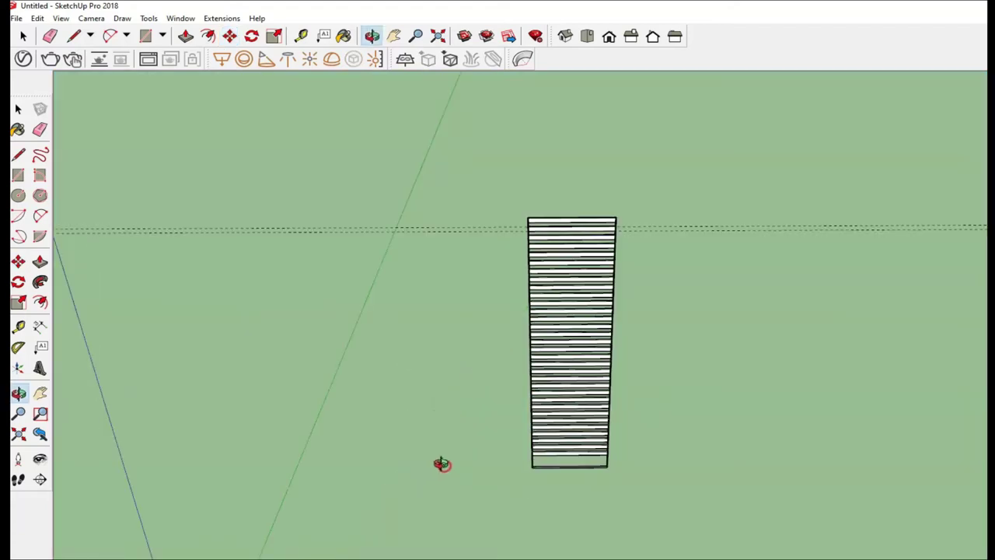
{"action": "key", "text": "m"}
{"action": "key", "text": "F3"}
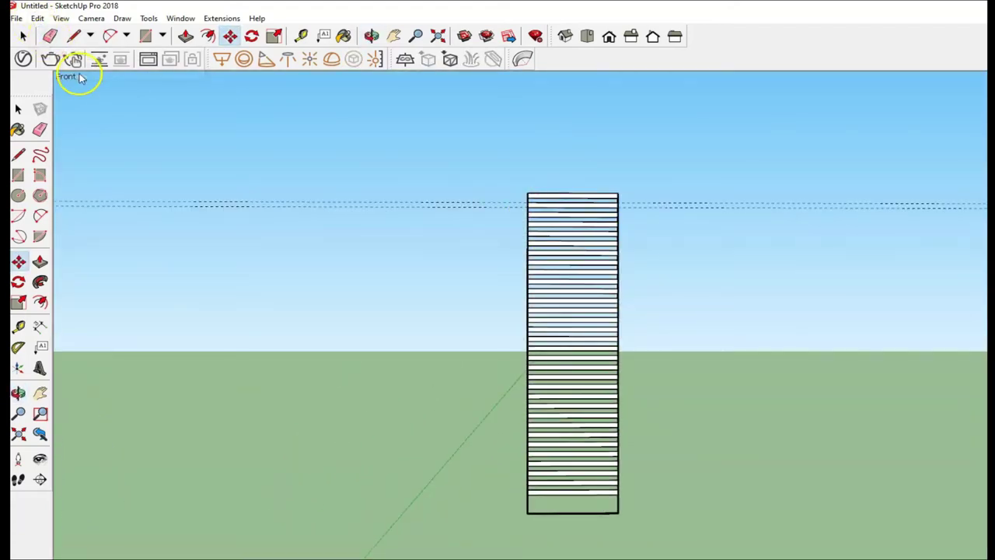
{"action": "left_click", "coordinate": [16, 18]}
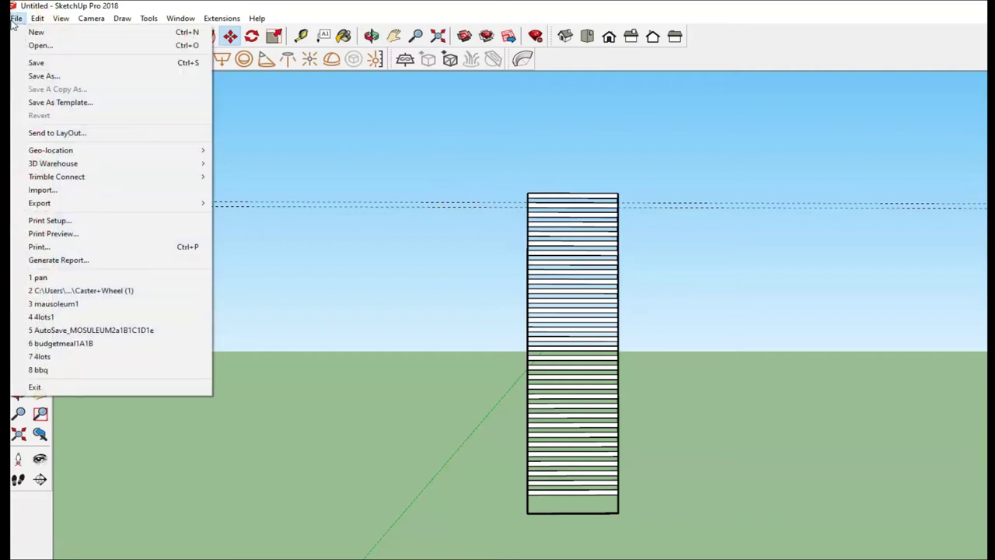
{"action": "left_click", "coordinate": [60, 33]}
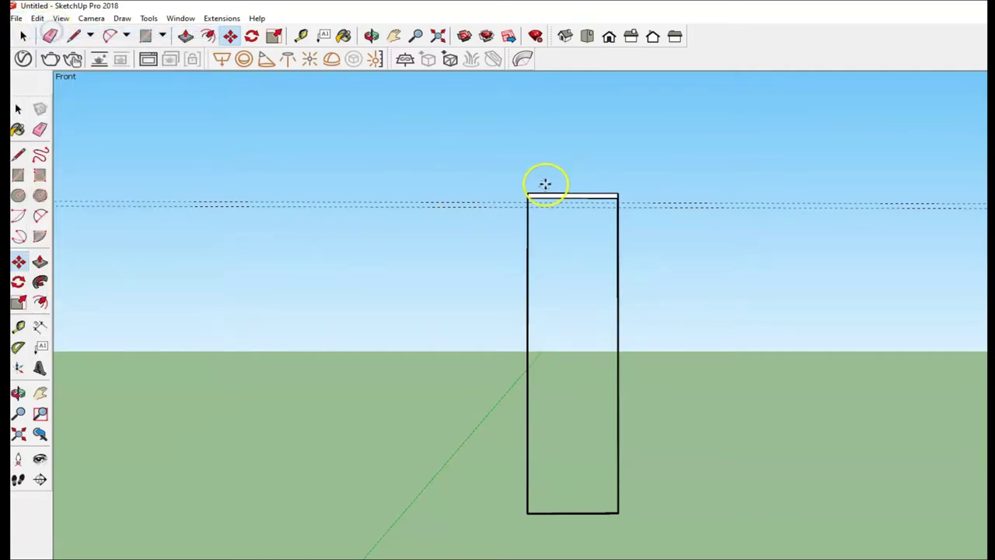
{"action": "scroll", "coordinate": [550, 196], "scroll_direction": "up", "scroll_amount": 5}
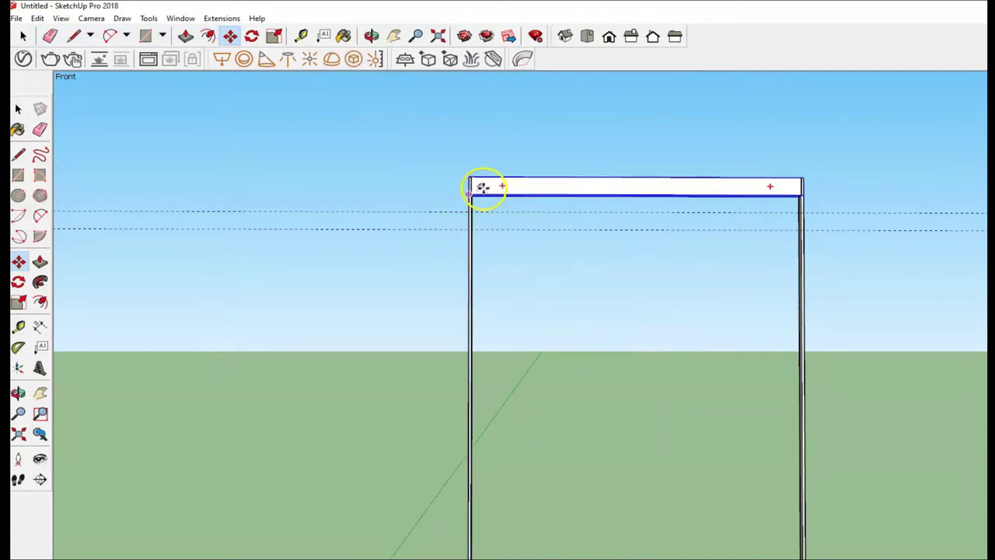
{"action": "left_click", "coordinate": [470, 177]}
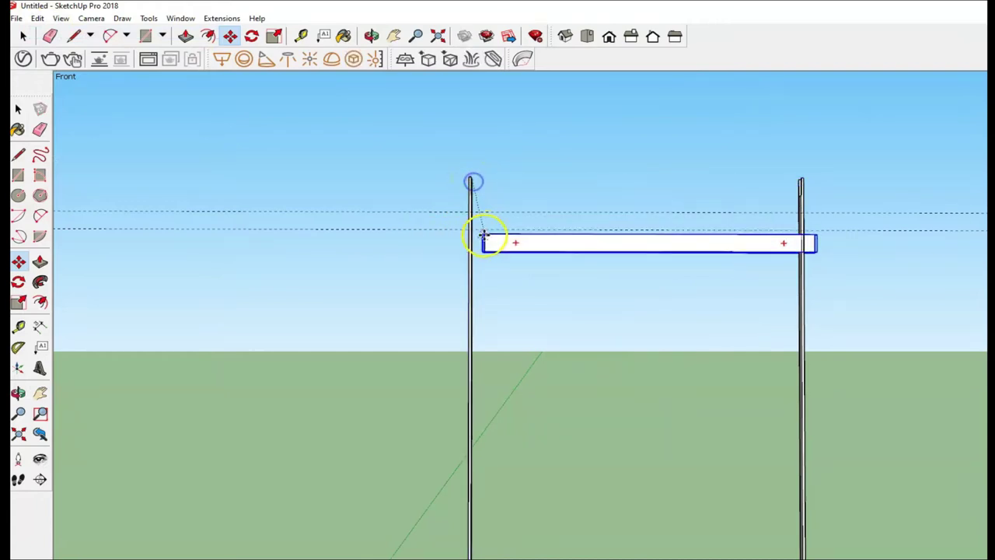
{"action": "key", "text": "ctrl"}
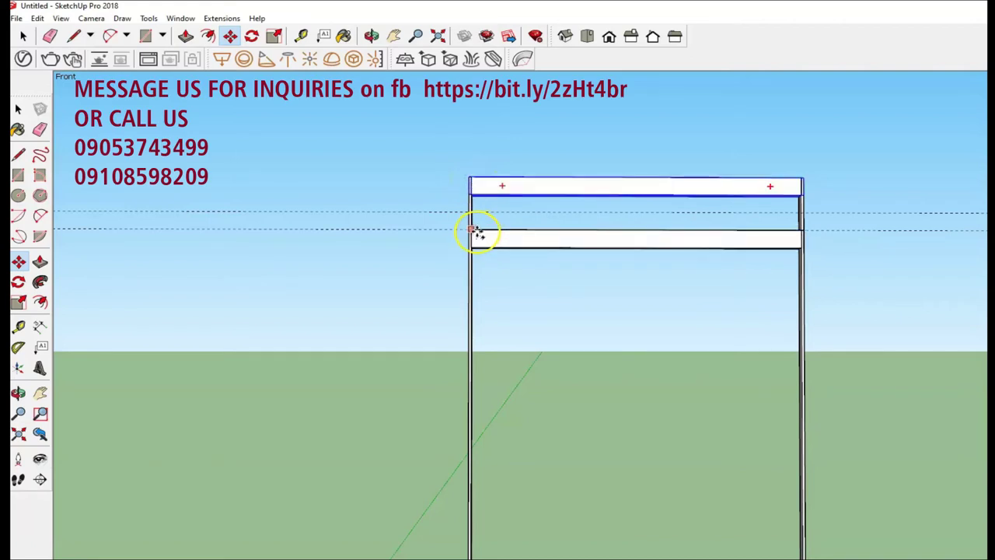
{"action": "left_click", "coordinate": [472, 230]}
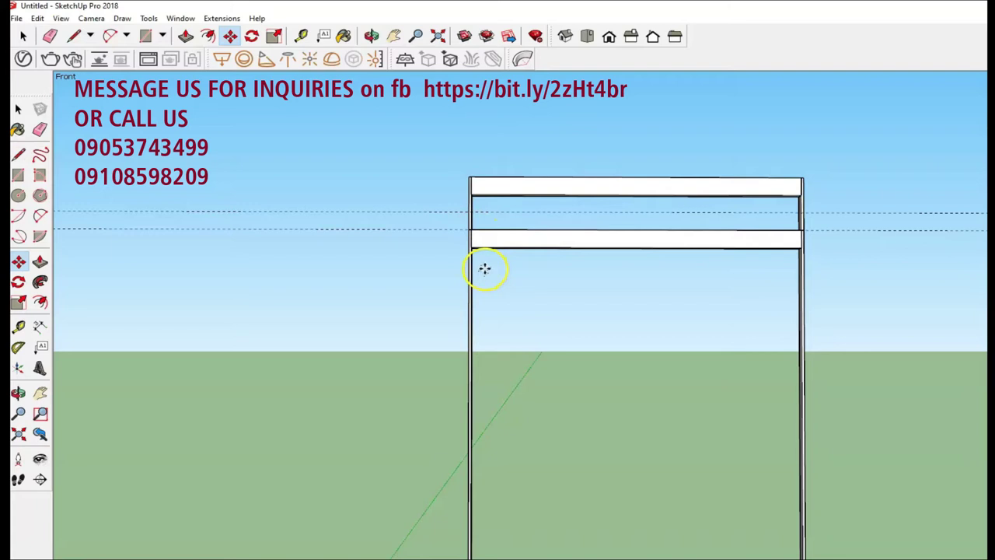
{"action": "type", "text": "x10"}
{"action": "key", "text": "Return"}
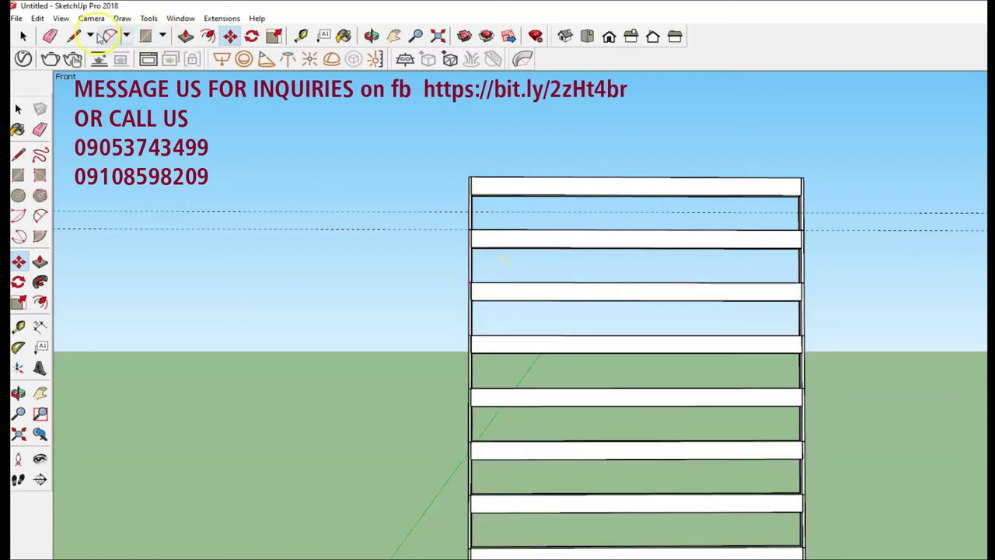
{"action": "left_click", "coordinate": [38, 18]}
{"action": "left_click", "coordinate": [60, 35]}
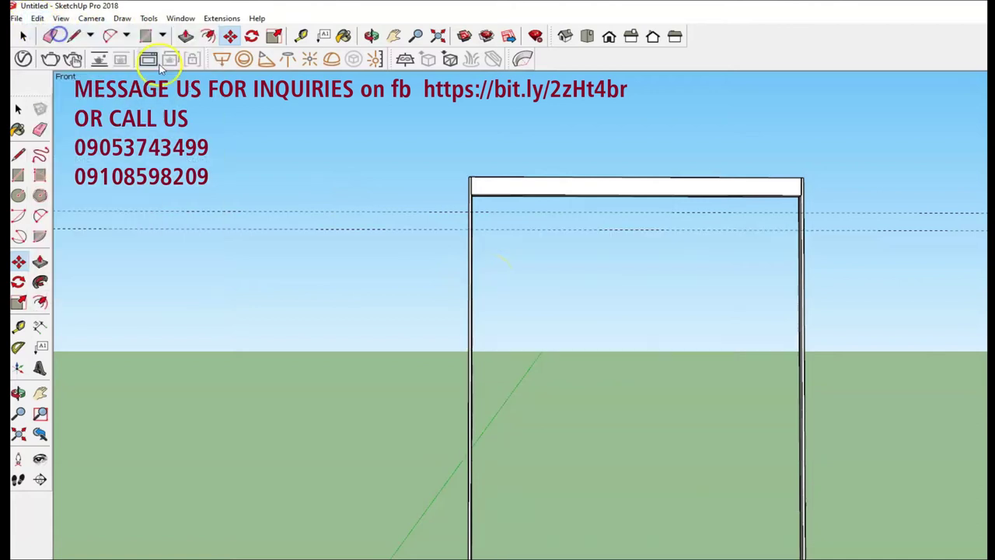
{"action": "left_click", "coordinate": [474, 179]}
{"action": "left_click", "coordinate": [473, 216]}
{"action": "key", "text": "ctrl"}
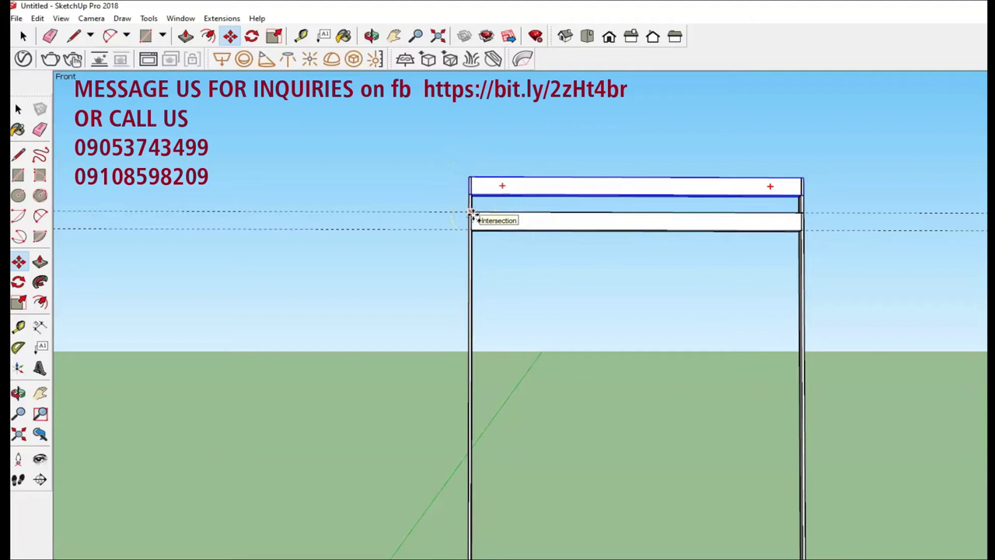
{"action": "left_click", "coordinate": [473, 215]}
{"action": "mouse_move", "coordinate": [634, 222]}
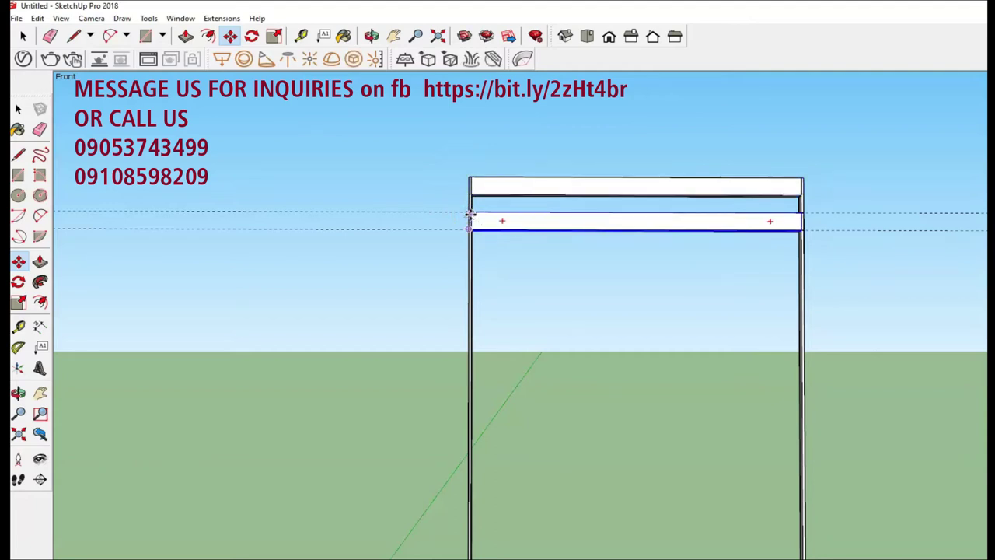
{"action": "type", "text": "x30"}
{"action": "key", "text": "Return"}
{"action": "scroll", "coordinate": [544, 331], "scroll_direction": "down", "scroll_amount": 3}
{"action": "scroll", "coordinate": [567, 345], "scroll_direction": "down", "scroll_amount": 3}
{"action": "scroll", "coordinate": [573, 356], "scroll_direction": "down", "scroll_amount": 2}
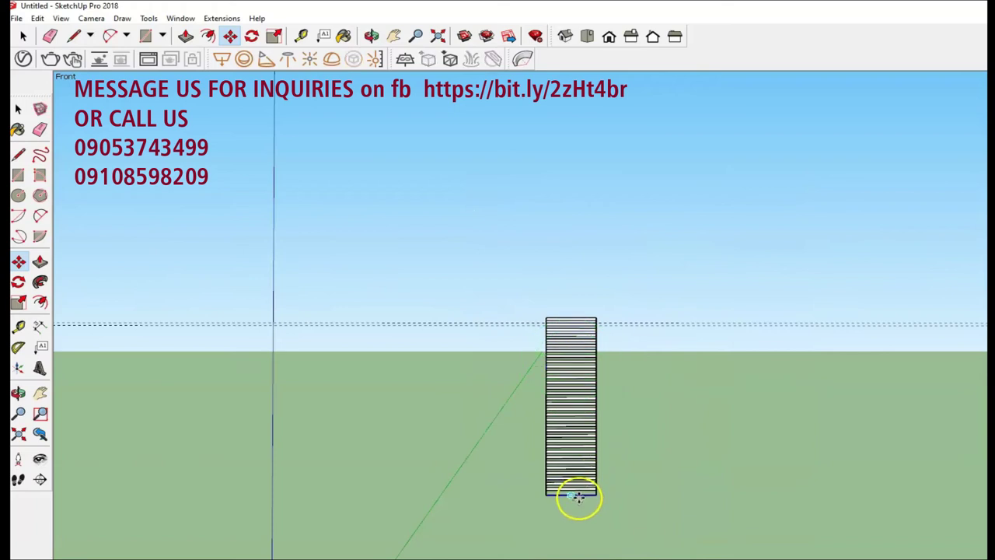
{"action": "middle_click_drag", "start_coordinate": [577, 499], "coordinate": [576, 498]}
{"action": "scroll", "coordinate": [576, 498], "scroll_direction": "up", "scroll_amount": 3}
{"action": "scroll", "coordinate": [574, 496], "scroll_direction": "up", "scroll_amount": 2}
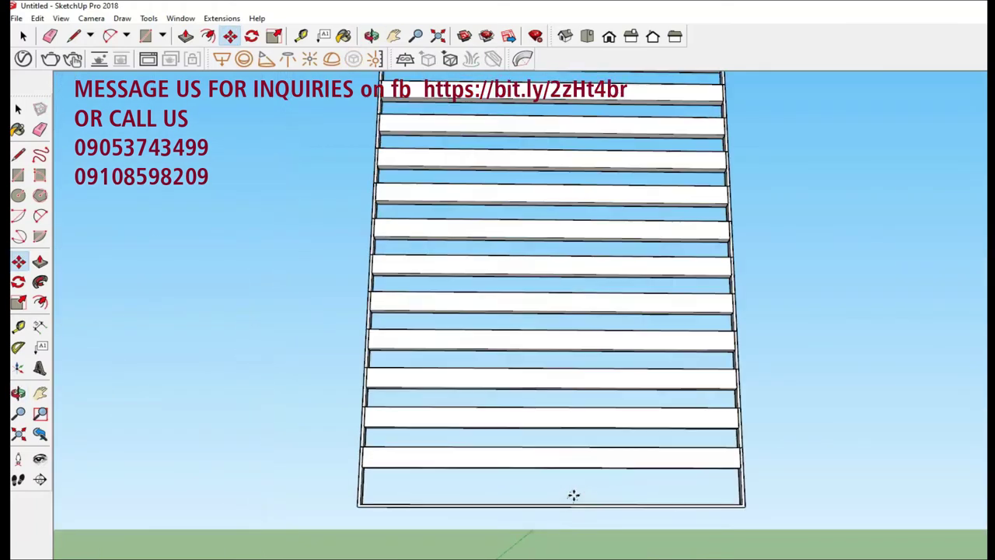
{"action": "scroll", "coordinate": [568, 495], "scroll_direction": "down", "scroll_amount": 3}
{"action": "scroll", "coordinate": [565, 493], "scroll_direction": "down", "scroll_amount": 3}
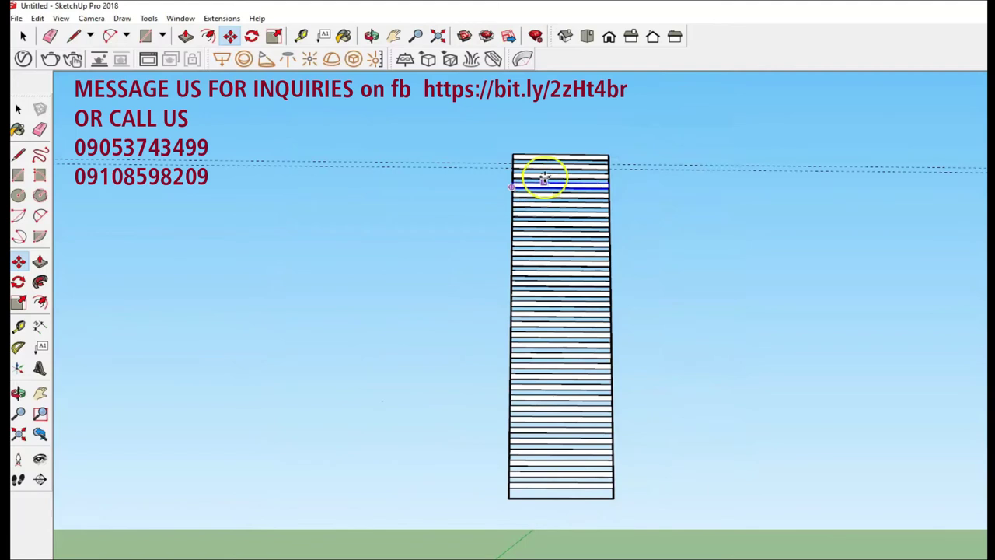
{"action": "left_click", "coordinate": [37, 18]}
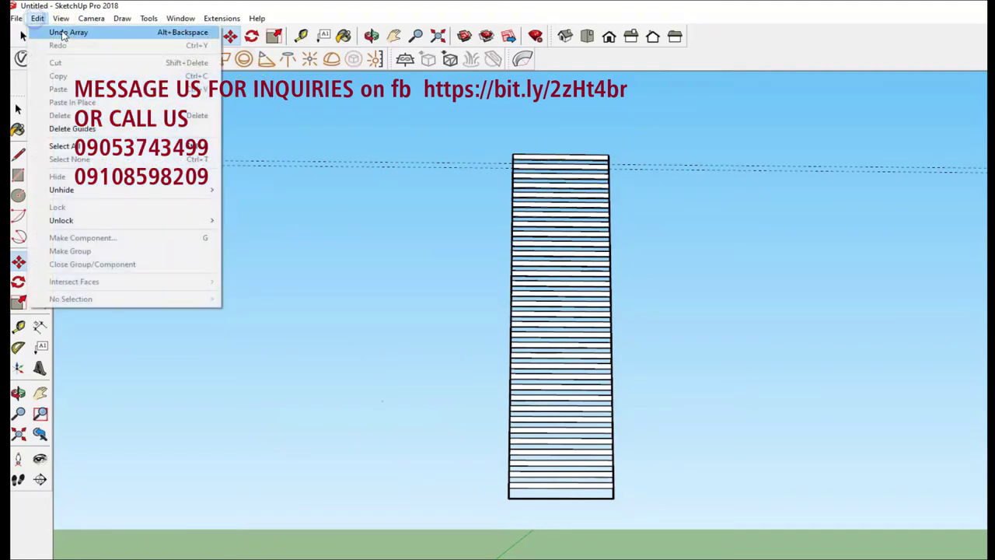
{"action": "left_click", "coordinate": [62, 33]}
{"action": "scroll", "coordinate": [567, 210], "scroll_direction": "up", "scroll_amount": 3}
{"action": "mouse_move", "coordinate": [533, 160]}
{"action": "middle_mouse_down"}
{"action": "mouse_move", "coordinate": [528, 273]}
{"action": "mouse_move", "coordinate": [524, 151]}
{"action": "middle_mouse_up"}
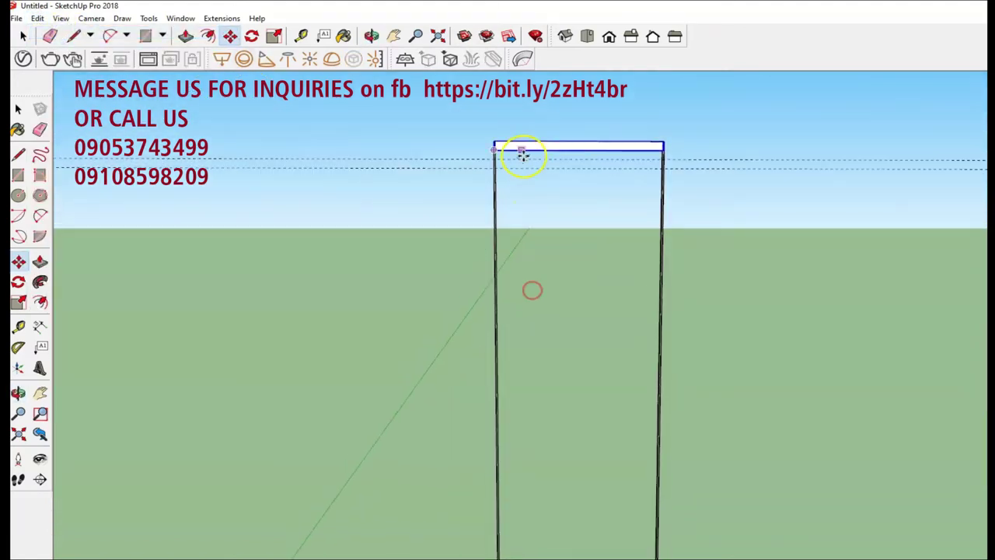
- Ctrl-copy the top beam one position down and array it 40x into closely spaced slats
{"action": "scroll", "coordinate": [511, 146], "scroll_direction": "up", "scroll_amount": 3}
{"action": "scroll", "coordinate": [510, 146], "scroll_direction": "up", "scroll_amount": 2}
{"action": "left_click_drag", "start_coordinate": [457, 137], "coordinate": [460, 184]}
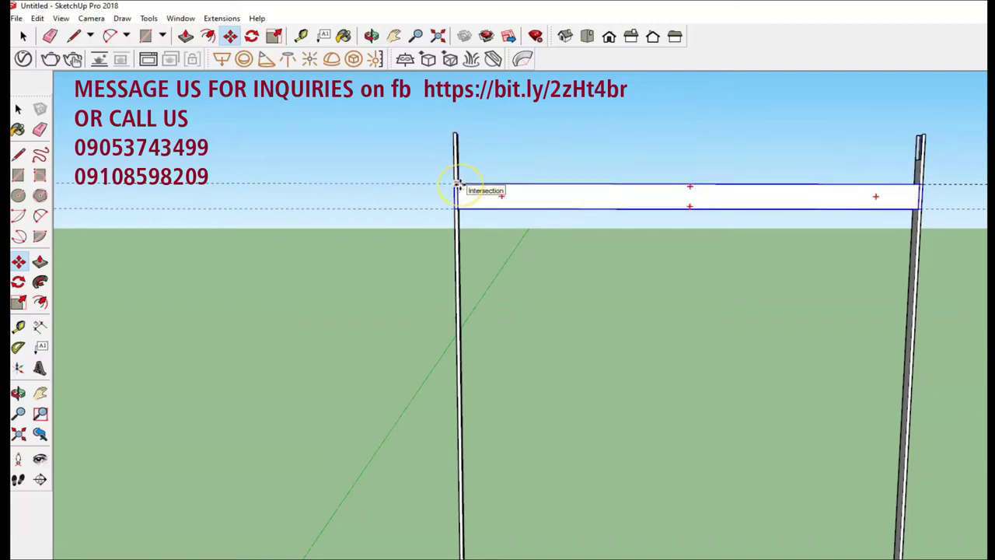
{"action": "key", "text": "ctrl"}
{"action": "left_click", "coordinate": [553, 296]}
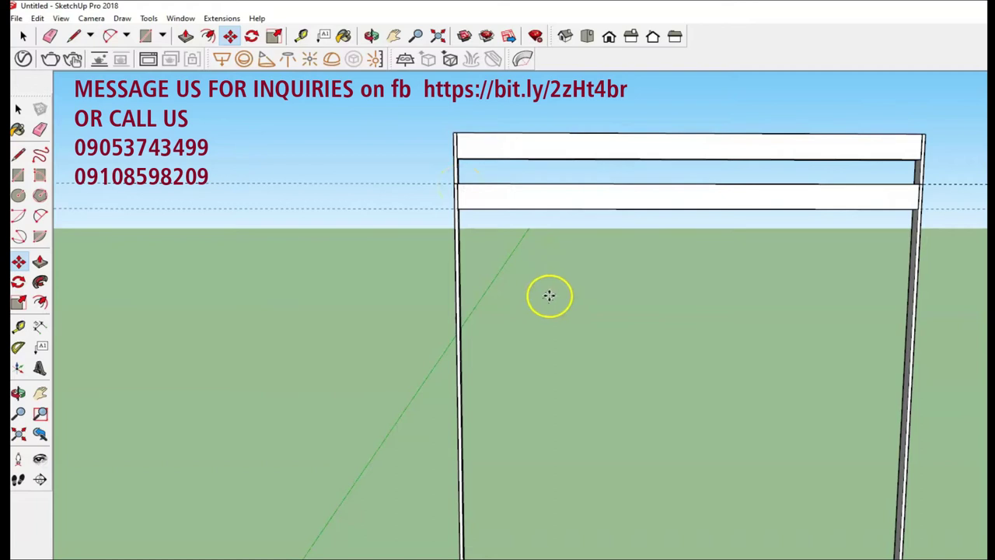
{"action": "type", "text": "40x"}
{"action": "key", "text": "Return"}
{"action": "scroll", "coordinate": [547, 295], "scroll_direction": "down", "scroll_amount": 3}
{"action": "scroll", "coordinate": [560, 326], "scroll_direction": "down", "scroll_amount": 3}
{"action": "scroll", "coordinate": [614, 482], "scroll_direction": "down", "scroll_amount": 2}
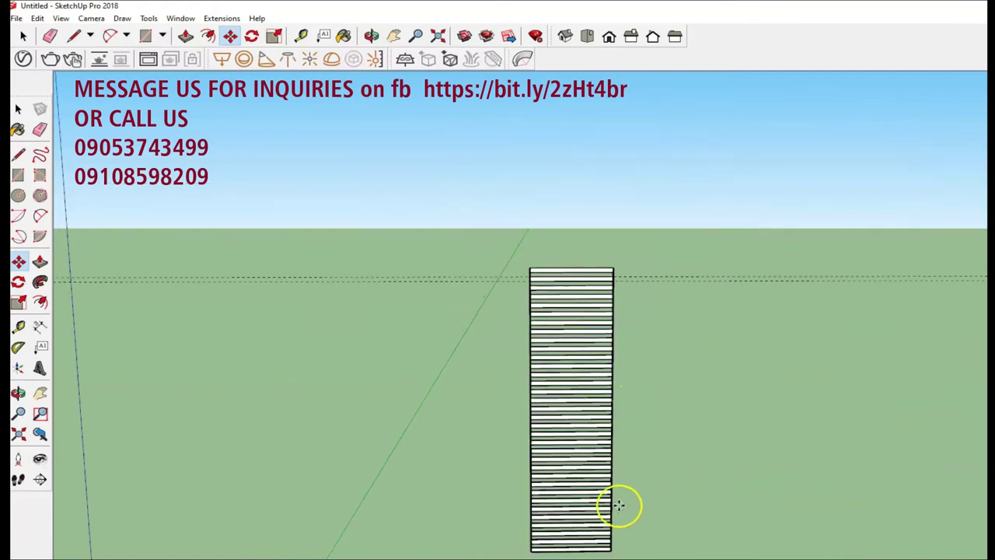
{"action": "middle_click_drag", "start_coordinate": [582, 537], "coordinate": [589, 233]}
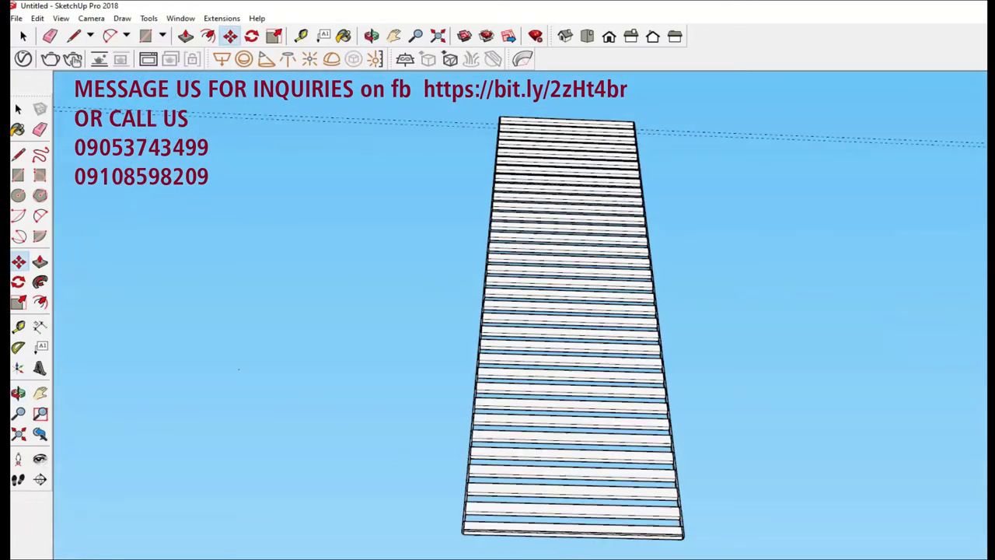
{"action": "scroll", "coordinate": [550, 544], "scroll_direction": "up", "scroll_amount": 3}
{"action": "scroll", "coordinate": [535, 547], "scroll_direction": "up", "scroll_amount": 3}
{"action": "scroll", "coordinate": [497, 489], "scroll_direction": "up", "scroll_amount": 2}
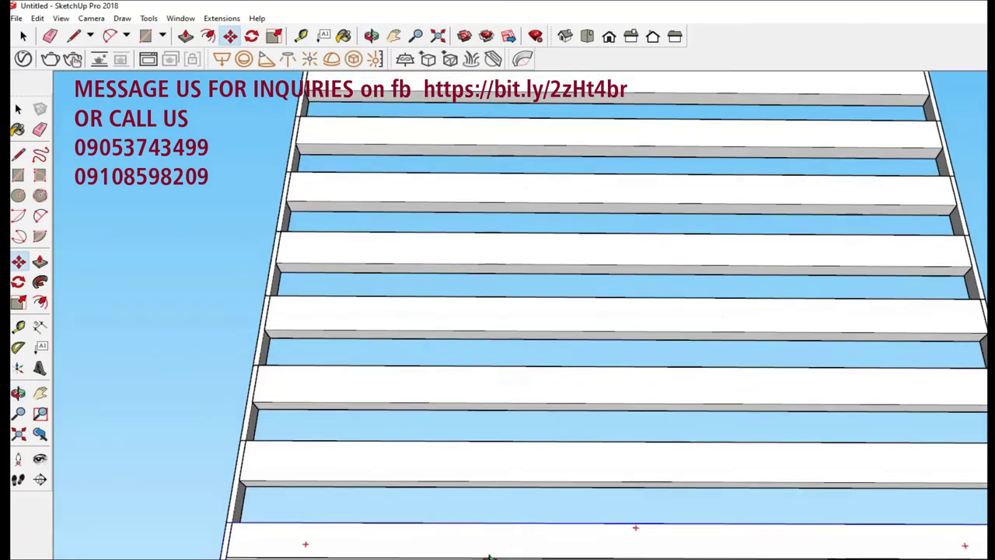
{"action": "scroll", "coordinate": [498, 535], "scroll_direction": "up", "scroll_amount": 1}
{"action": "scroll", "coordinate": [488, 542], "scroll_direction": "down", "scroll_amount": 1}
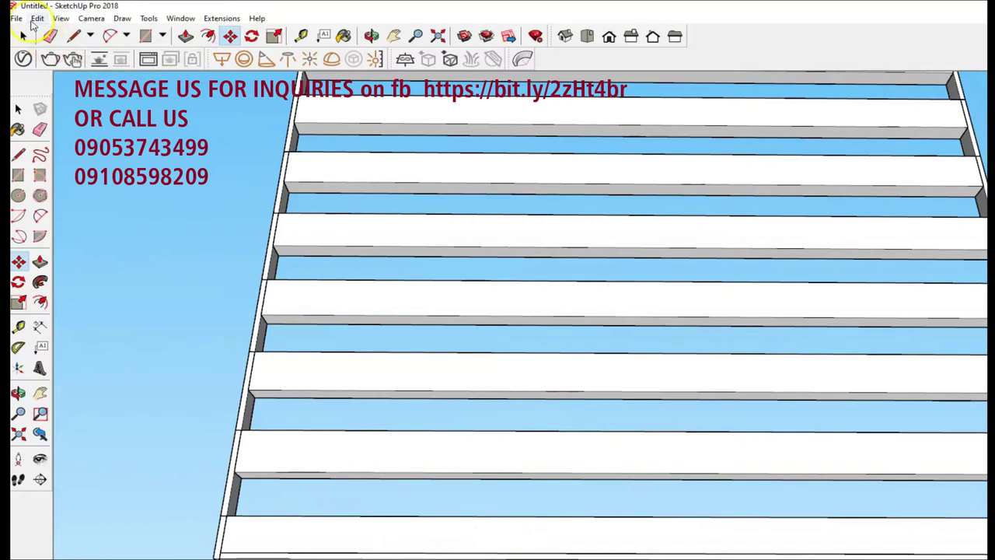
{"action": "left_click", "coordinate": [20, 111]}
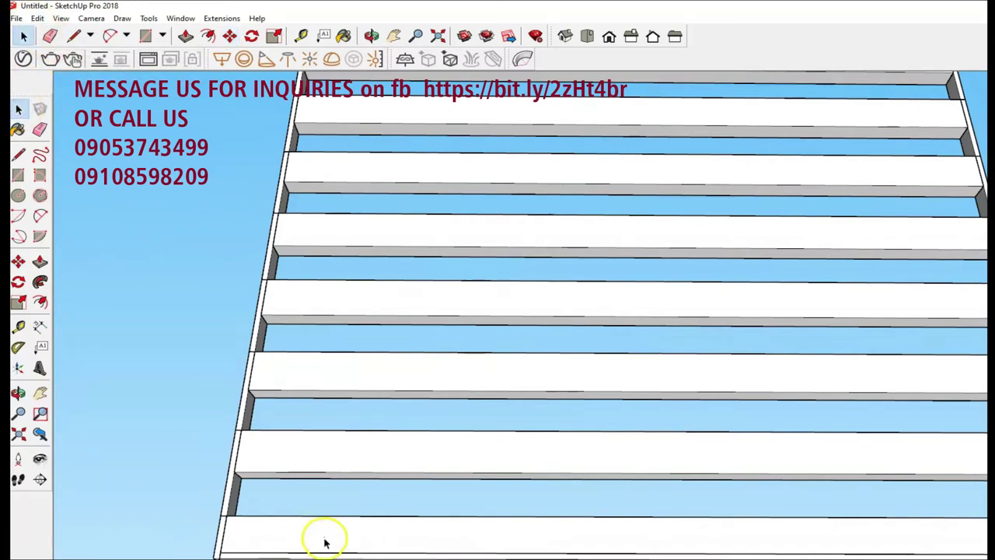
{"action": "scroll", "coordinate": [325, 542], "scroll_direction": "up", "scroll_amount": 1}
{"action": "scroll", "coordinate": [321, 552], "scroll_direction": "up", "scroll_amount": 2}
{"action": "scroll", "coordinate": [322, 548], "scroll_direction": "down", "scroll_amount": 1}
{"action": "scroll", "coordinate": [329, 546], "scroll_direction": "down", "scroll_amount": 1}
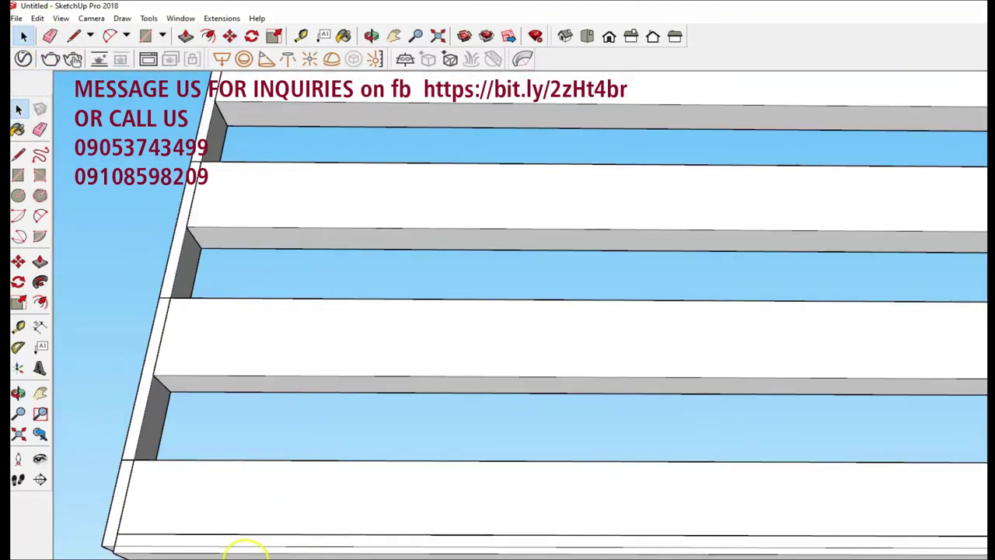
{"action": "middle_click_drag", "start_coordinate": [231, 552], "coordinate": [611, 548]}
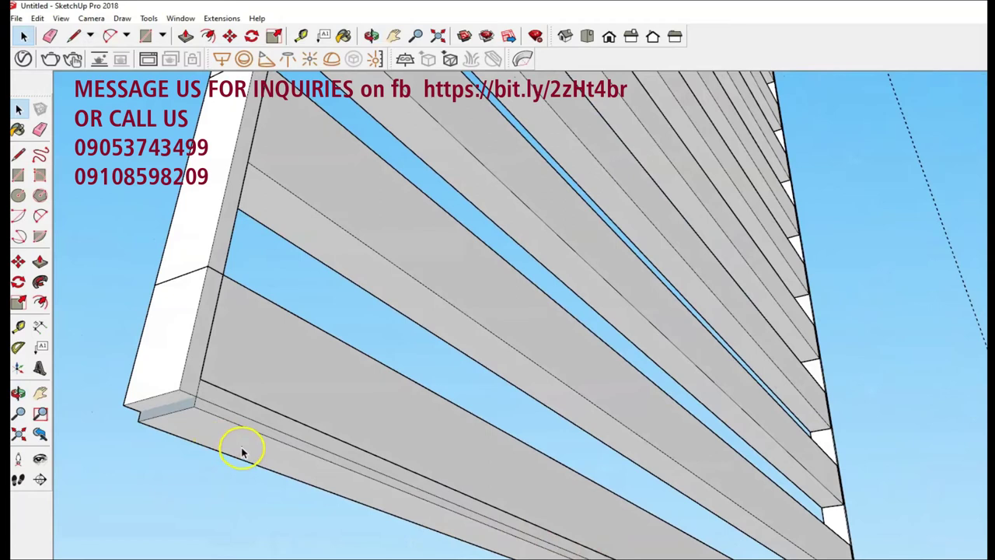
- Select the lowest slat and move it away from the bottom frame rail
{"action": "left_click", "coordinate": [242, 452]}
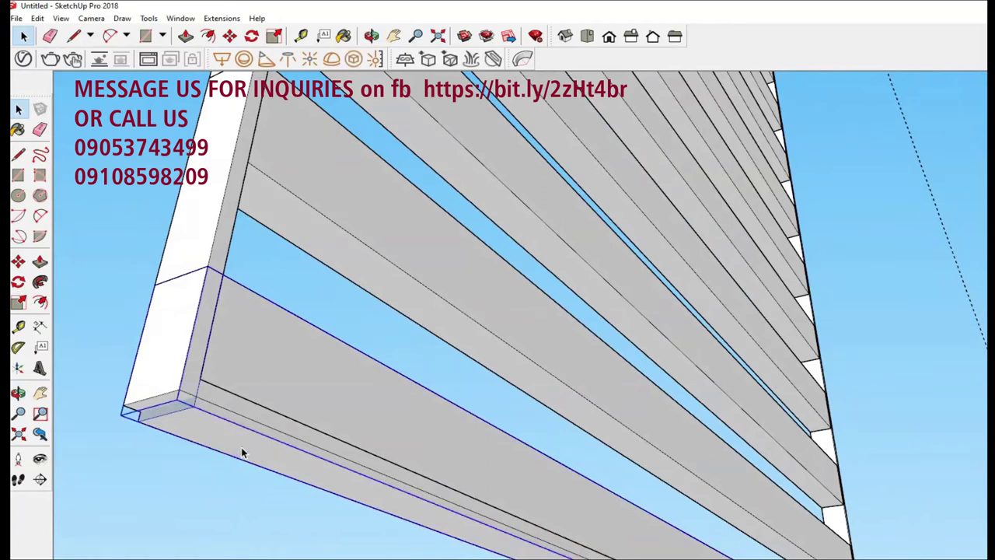
{"action": "left_click", "coordinate": [230, 36]}
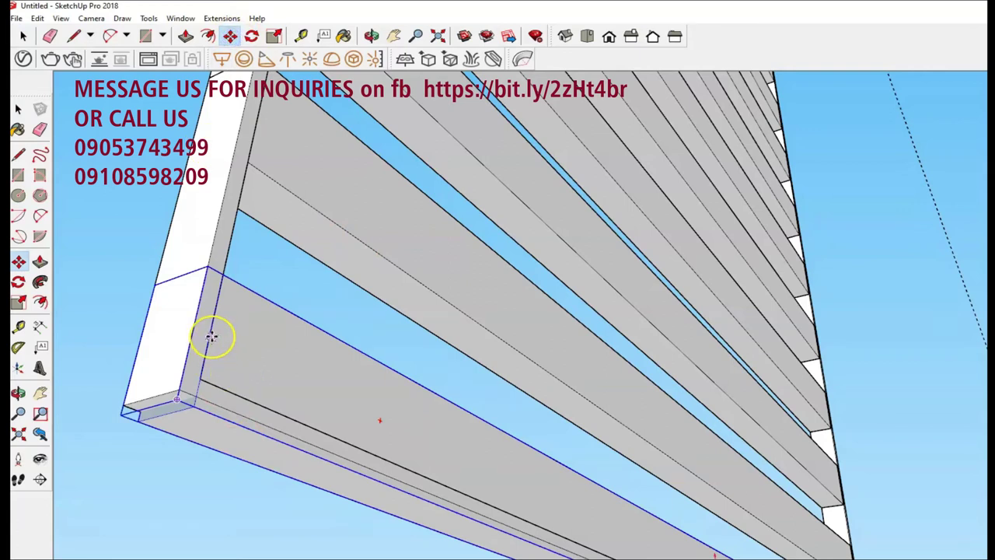
{"action": "left_click_drag", "start_coordinate": [212, 335], "coordinate": [688, 296]}
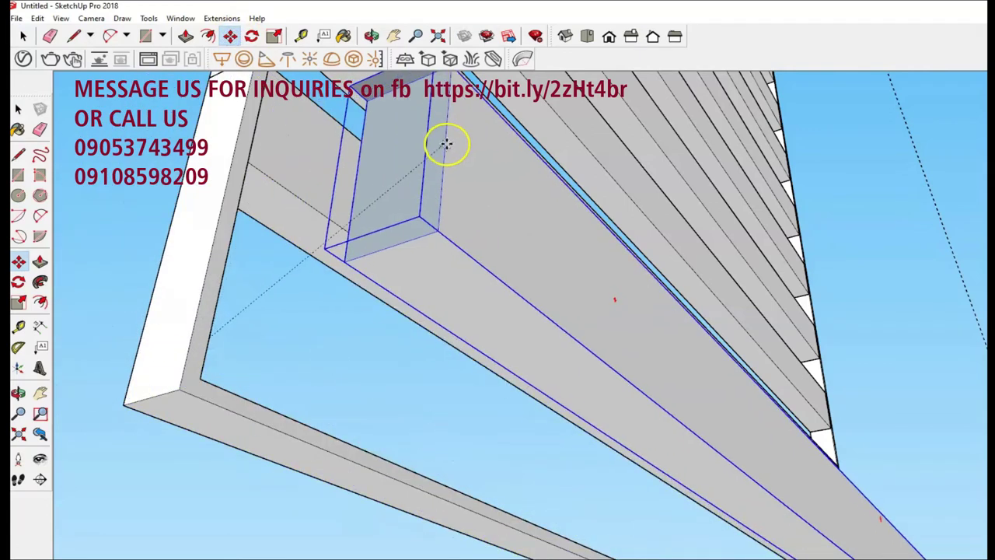
- Orbit up to inspect the beams, then back to a front view of the slats
{"action": "middle_click_drag", "start_coordinate": [317, 473], "coordinate": [323, 472]}
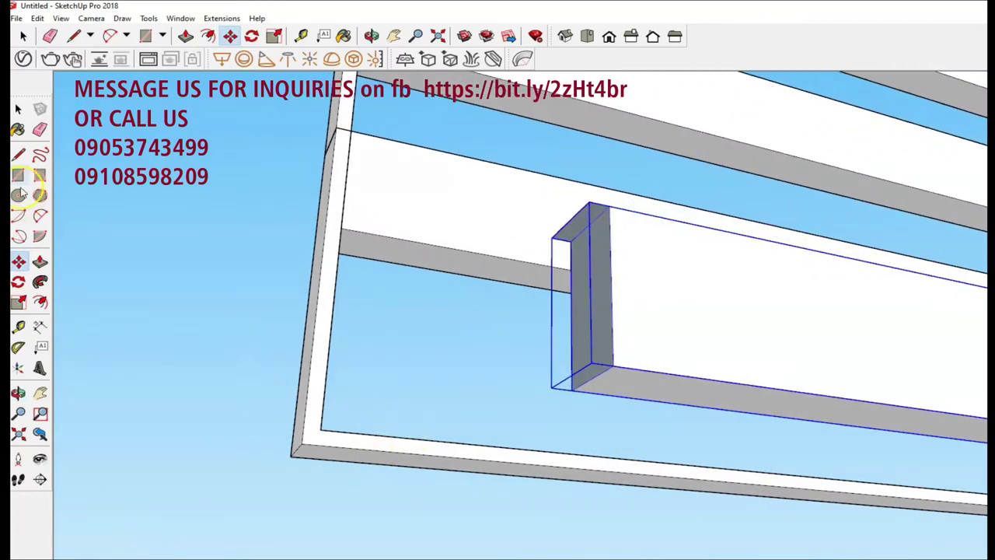
{"action": "left_click", "coordinate": [19, 153]}
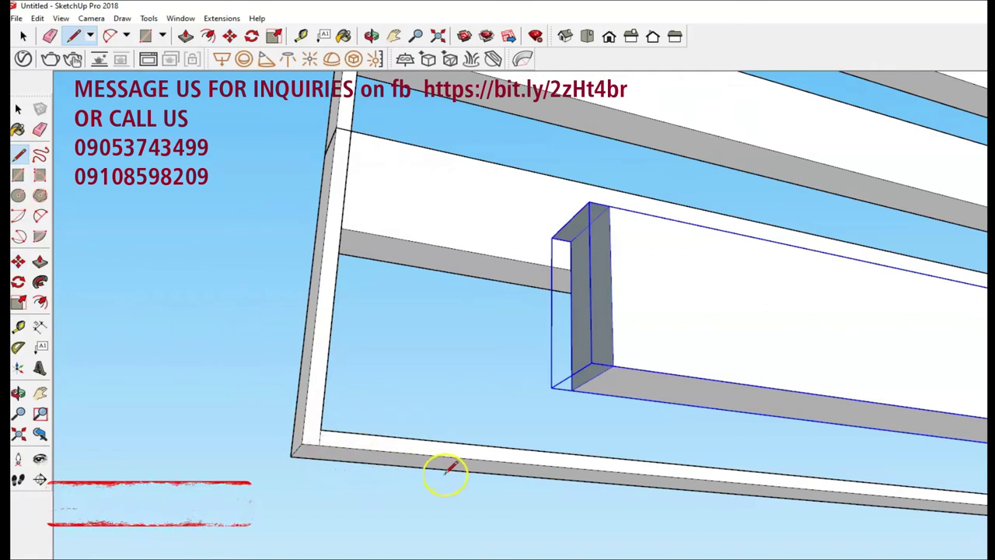
{"action": "key", "text": "space"}
{"action": "middle_click_drag", "start_coordinate": [321, 500], "coordinate": [543, 501]}
- Pick the bottom slat by its corner and drop it below the panel's bottom edge
{"action": "scroll", "coordinate": [542, 501], "scroll_direction": "down", "scroll_amount": 5}
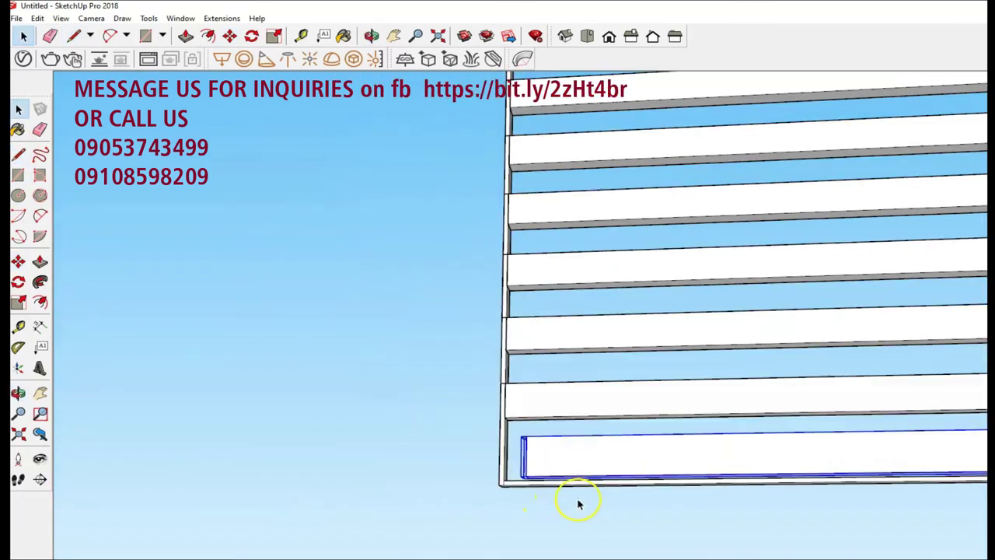
{"action": "scroll", "coordinate": [629, 506], "scroll_direction": "down", "scroll_amount": 2}
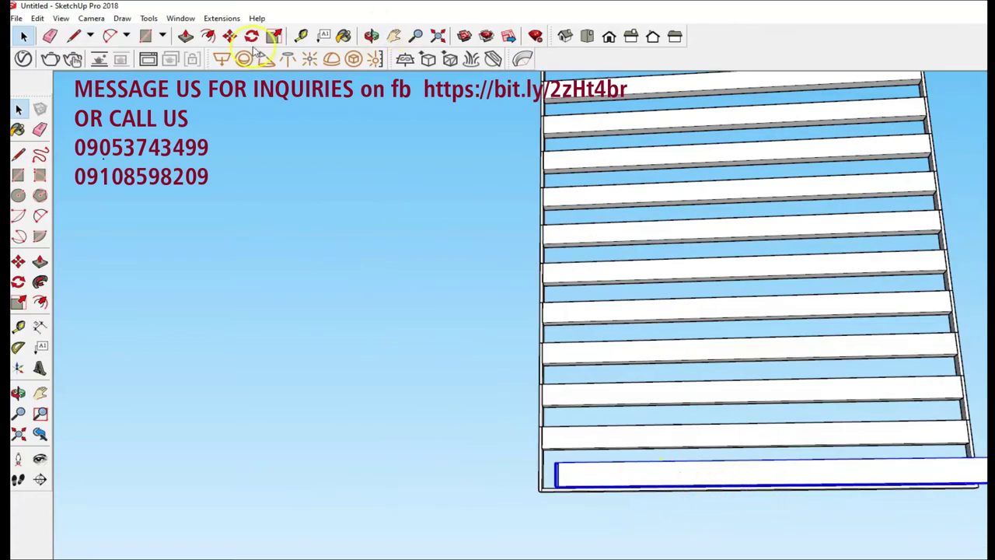
{"action": "left_click", "coordinate": [229, 36]}
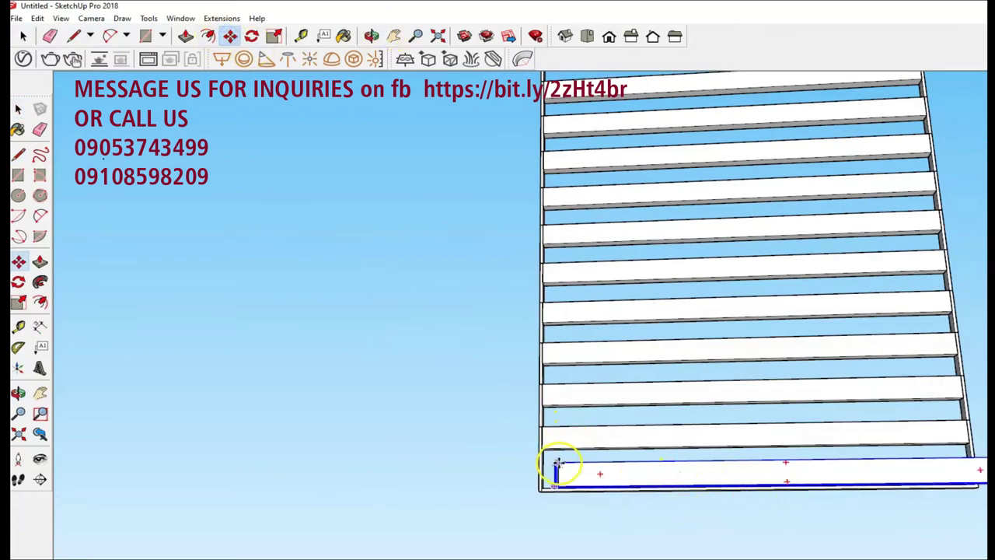
{"action": "left_click", "coordinate": [553, 460]}
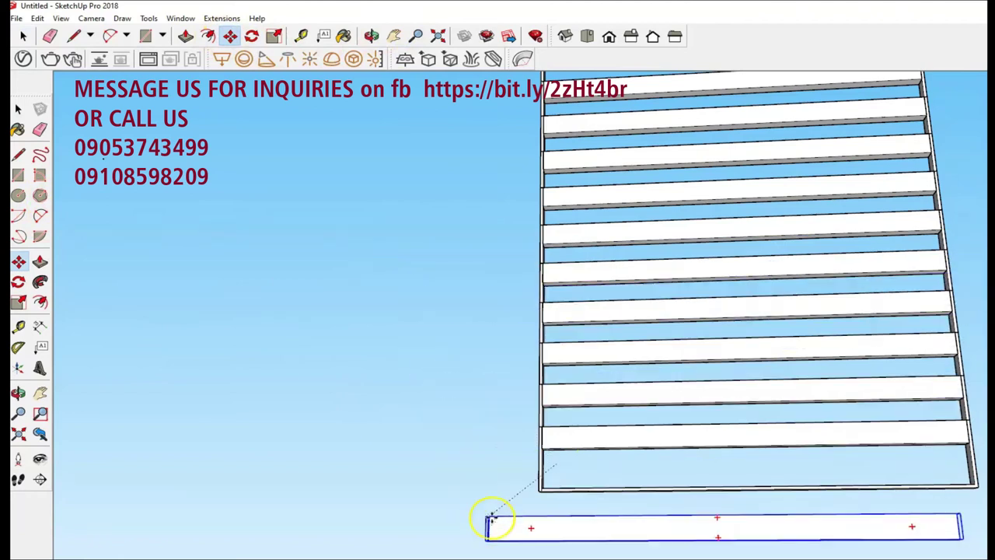
{"action": "left_click", "coordinate": [565, 534]}
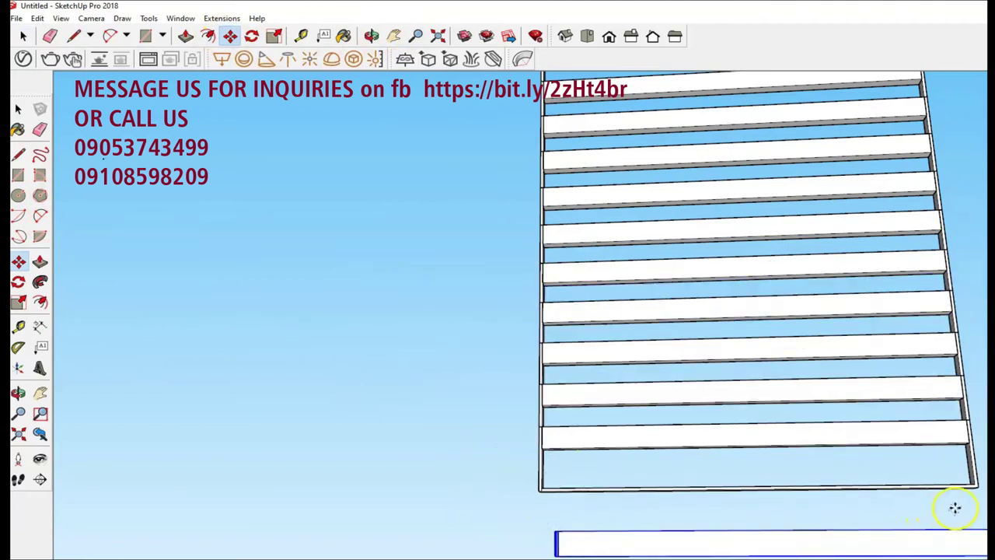
{"action": "scroll", "coordinate": [964, 498], "scroll_direction": "up", "scroll_amount": 3}
- Draw a short edge closing the outline at the panel's bottom-right corner
{"action": "middle_click_drag", "start_coordinate": [966, 477], "coordinate": [789, 486]}
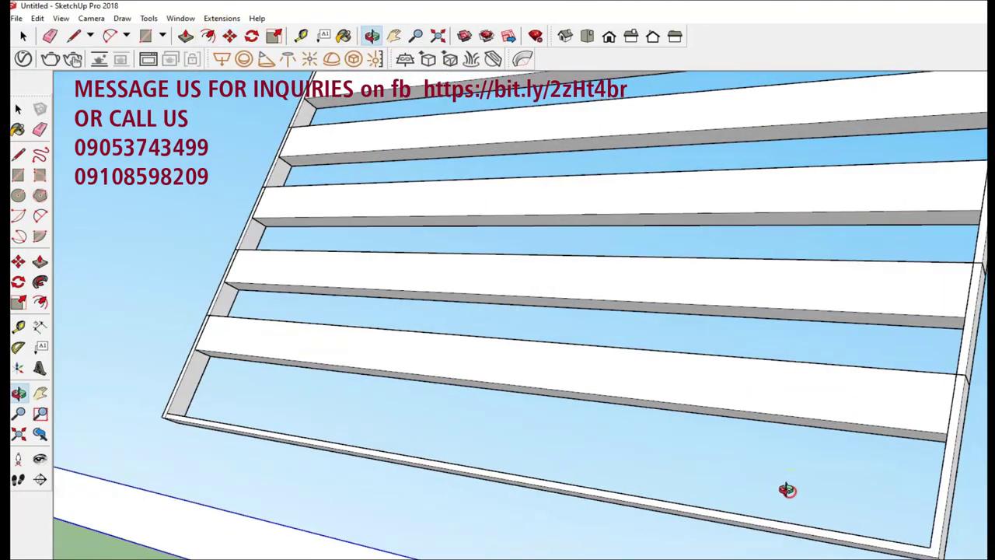
{"action": "mouse_move", "coordinate": [701, 350]}
{"action": "middle_mouse_down"}
{"action": "mouse_move", "coordinate": [855, 396]}
{"action": "mouse_move", "coordinate": [544, 389]}
{"action": "middle_mouse_up"}
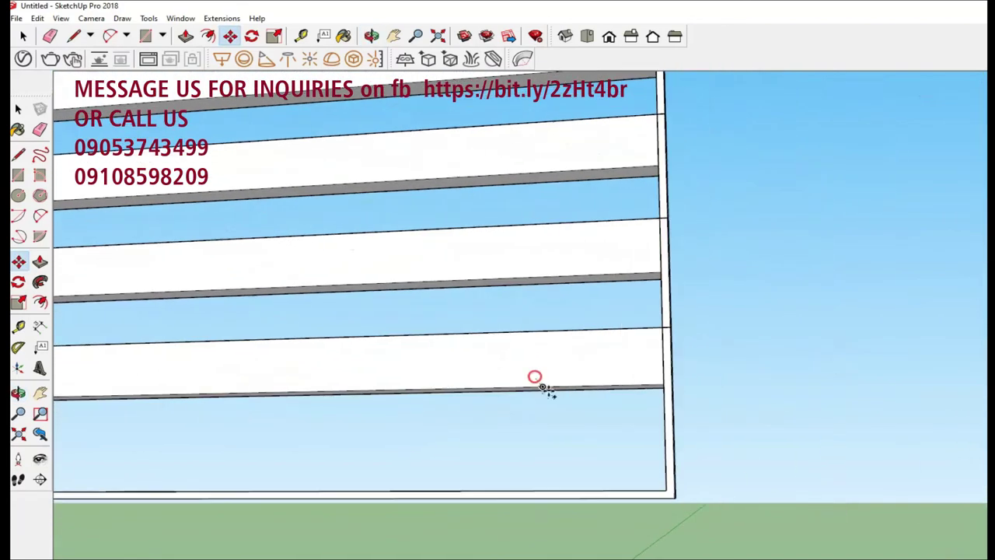
{"action": "left_click", "coordinate": [19, 155]}
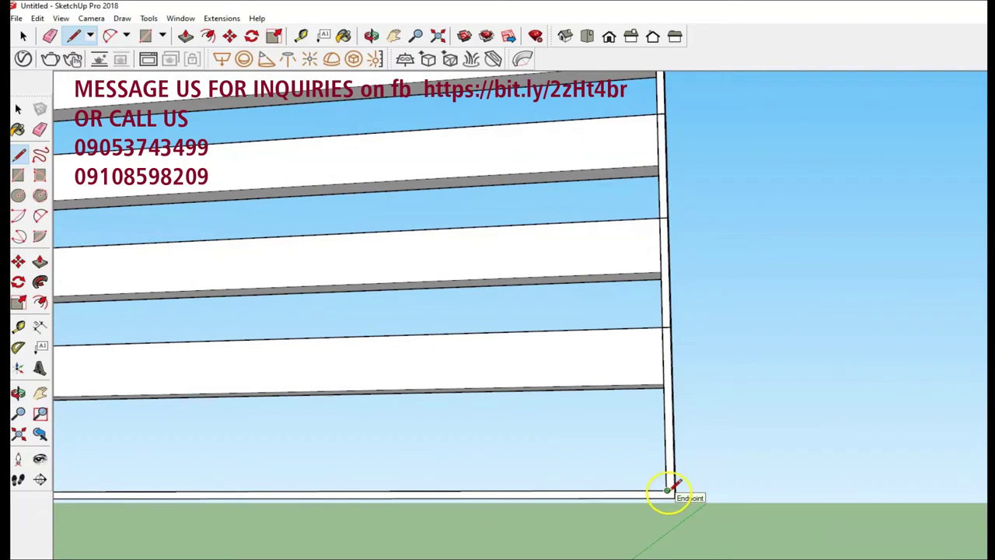
{"action": "left_click", "coordinate": [667, 489]}
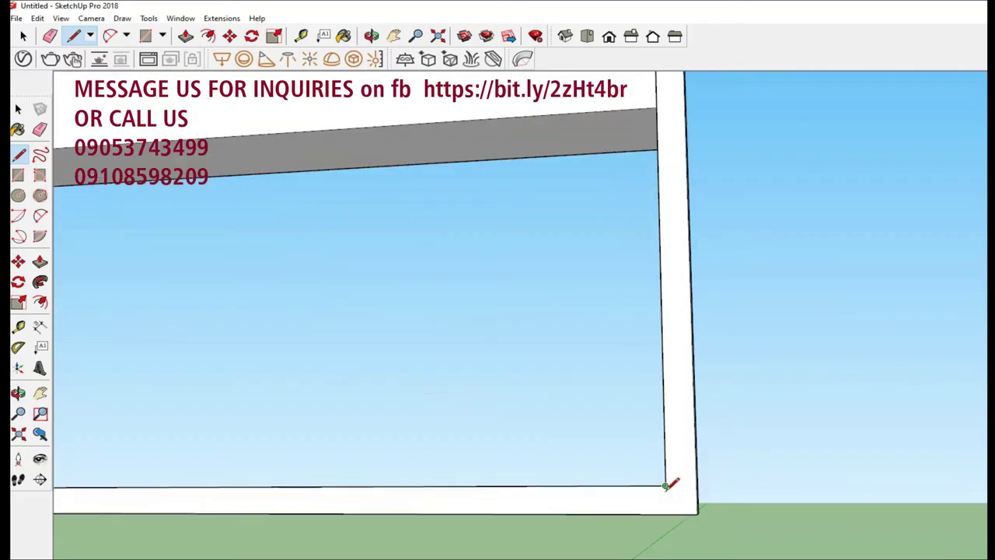
{"action": "left_click", "coordinate": [668, 514]}
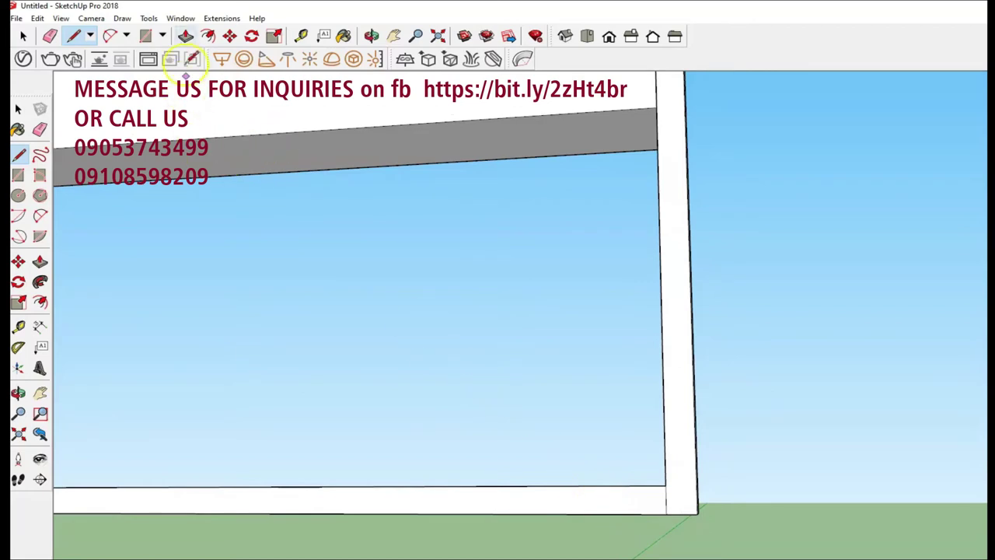
- Push/pull the bottom strip face into a board and zoom to fit the slatted wall
{"action": "left_click", "coordinate": [184, 37]}
{"action": "left_click", "coordinate": [191, 498]}
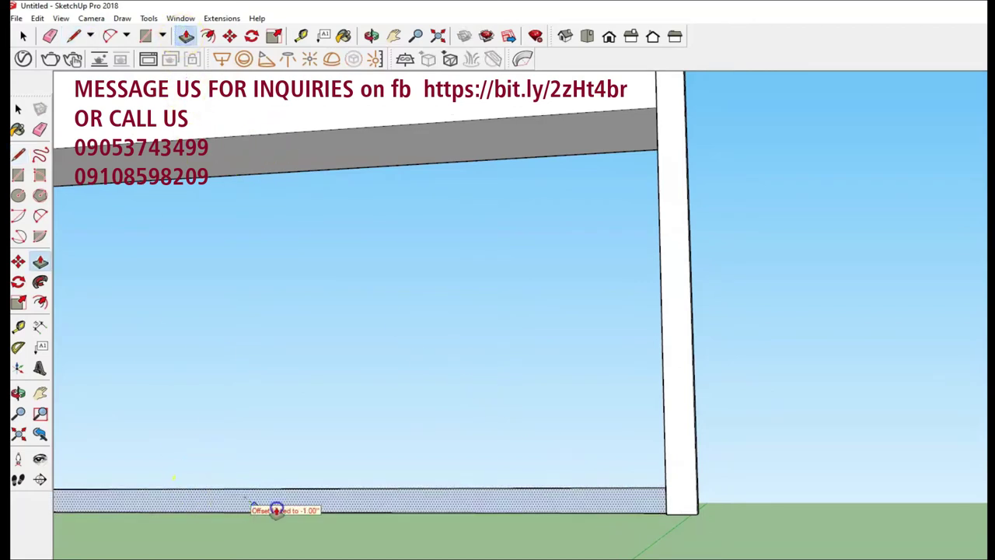
{"action": "left_click", "coordinate": [433, 505]}
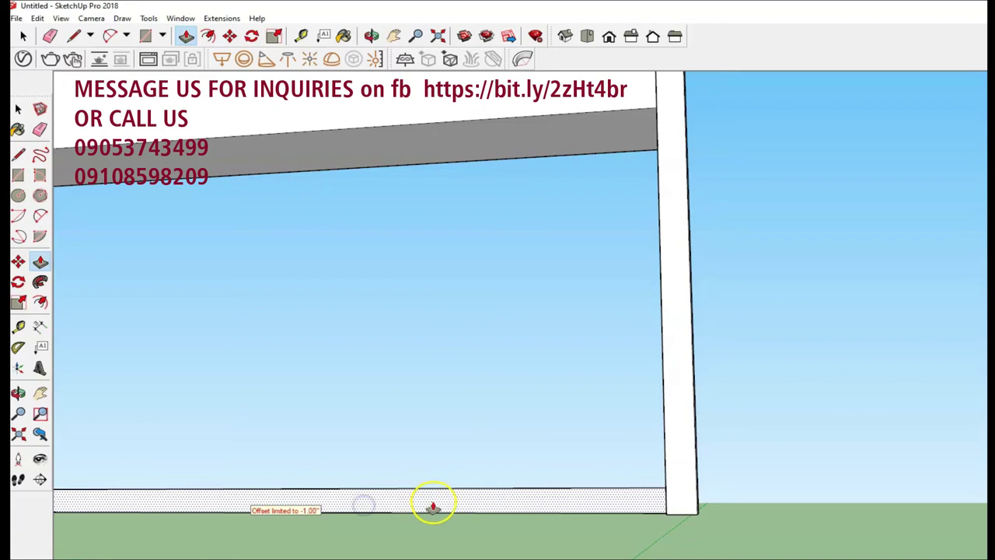
{"action": "scroll", "coordinate": [355, 501], "scroll_direction": "down", "scroll_amount": 2}
{"action": "scroll", "coordinate": [354, 513], "scroll_direction": "down", "scroll_amount": 3}
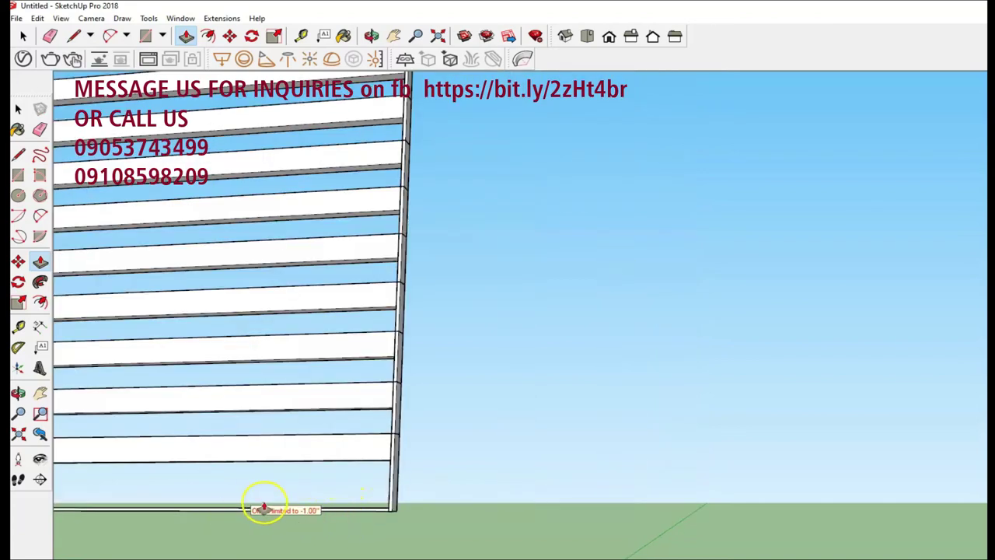
{"action": "key", "text": "shift+z"}
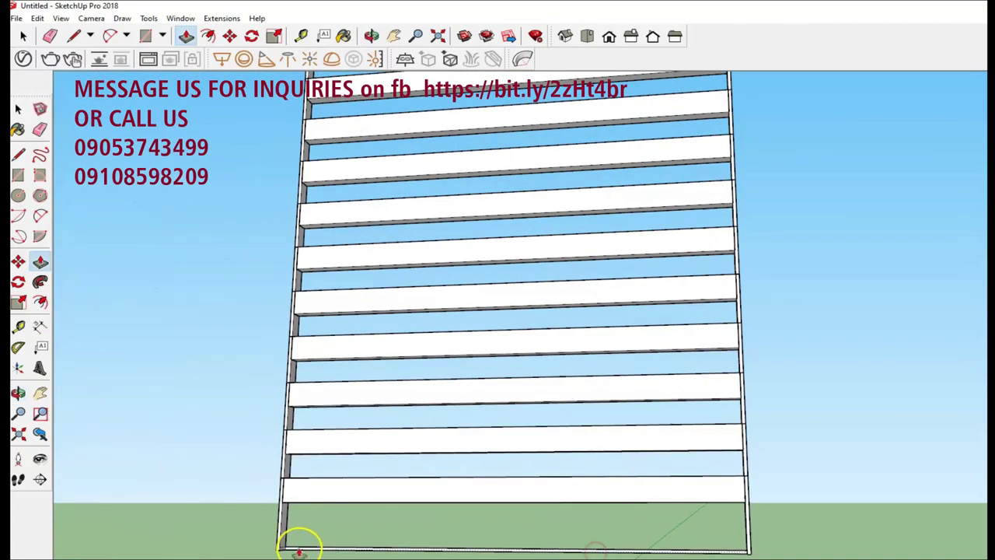
{"action": "scroll", "coordinate": [300, 544], "scroll_direction": "up", "scroll_amount": 4}
{"action": "scroll", "coordinate": [301, 549], "scroll_direction": "up", "scroll_amount": 2}
{"action": "scroll", "coordinate": [311, 548], "scroll_direction": "up", "scroll_amount": 2}
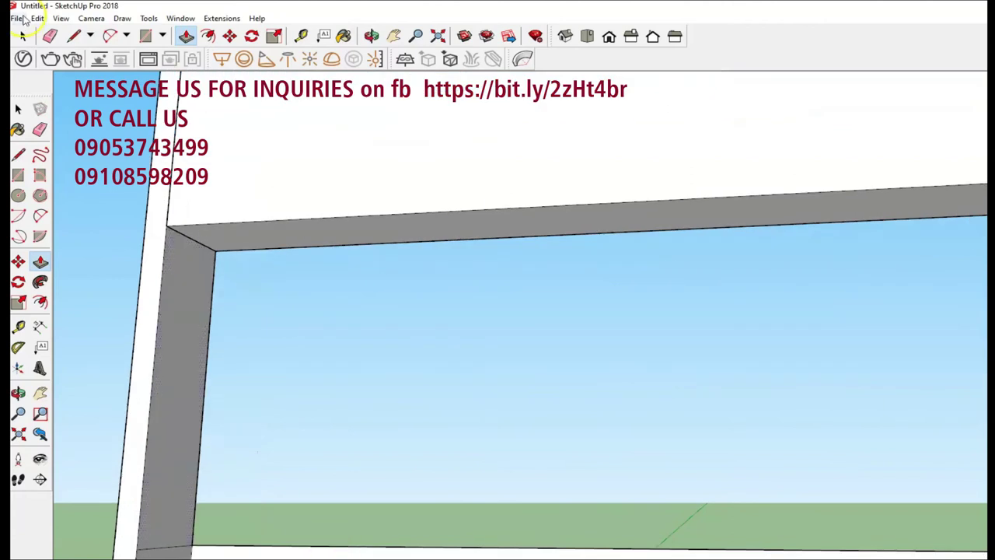
- Undo the Push/Pull, then delete the flat bottom strip face and its leftover edge
{"action": "left_click", "coordinate": [35, 18]}
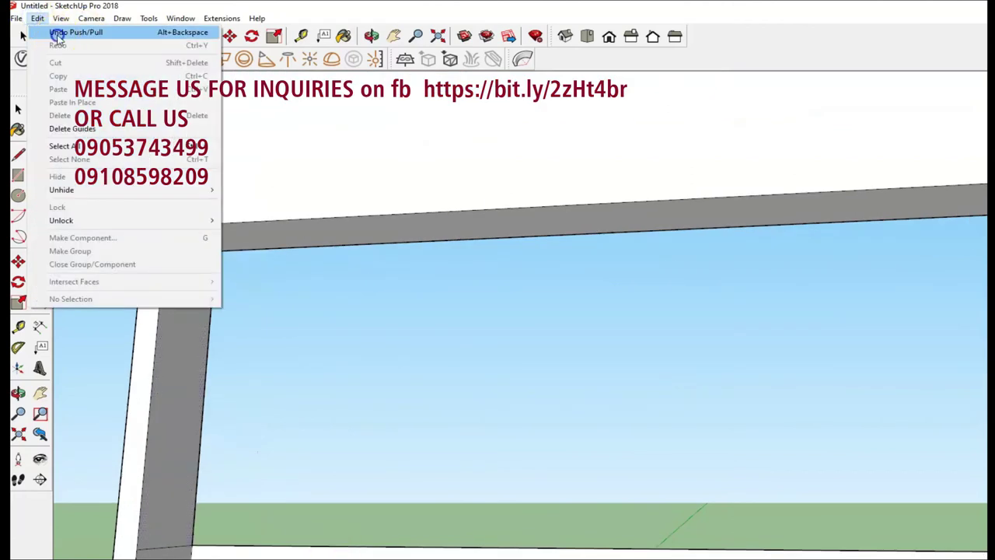
{"action": "left_click", "coordinate": [58, 32]}
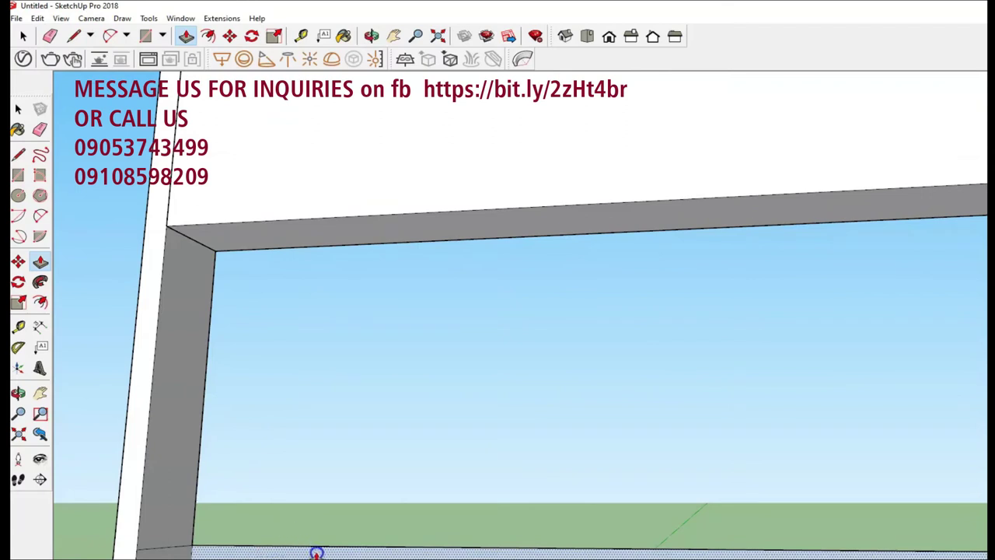
{"action": "left_click", "coordinate": [318, 553]}
{"action": "key", "text": "space"}
{"action": "left_click", "coordinate": [319, 554]}
{"action": "key", "text": "Delete"}
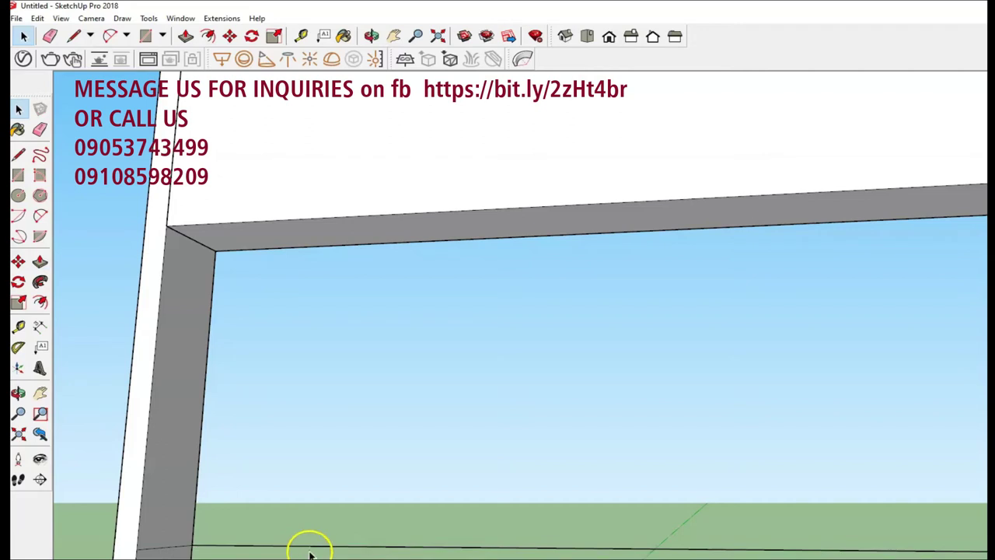
{"action": "left_click", "coordinate": [314, 548]}
{"action": "key", "text": "Delete"}
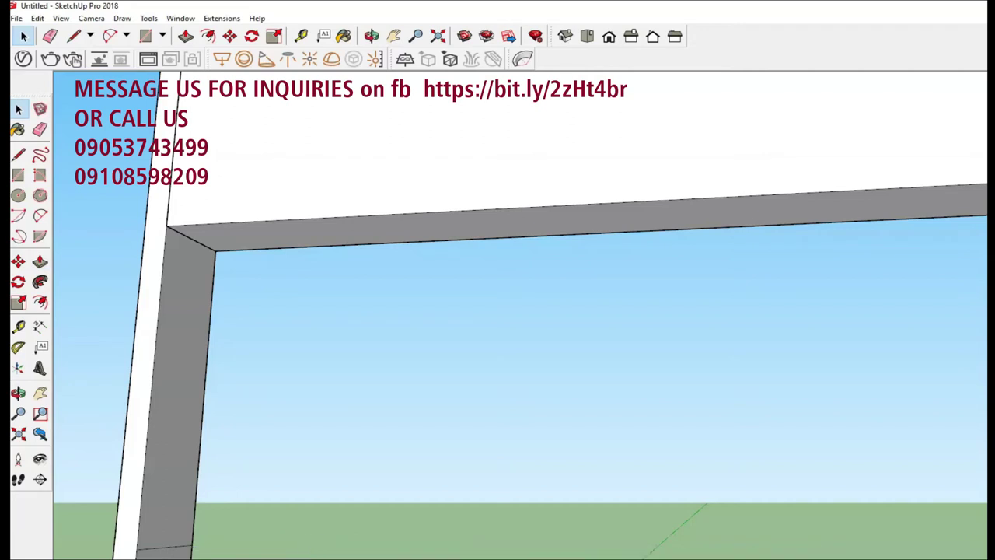
- Zoom to the panel's base and place a Tape Measure guide just below the lower slat's corner
{"action": "scroll", "coordinate": [315, 554], "scroll_direction": "down", "scroll_amount": 3}
{"action": "scroll", "coordinate": [319, 555], "scroll_direction": "down", "scroll_amount": 3}
{"action": "scroll", "coordinate": [327, 555], "scroll_direction": "up", "scroll_amount": 3}
{"action": "scroll", "coordinate": [311, 557], "scroll_direction": "up", "scroll_amount": 3}
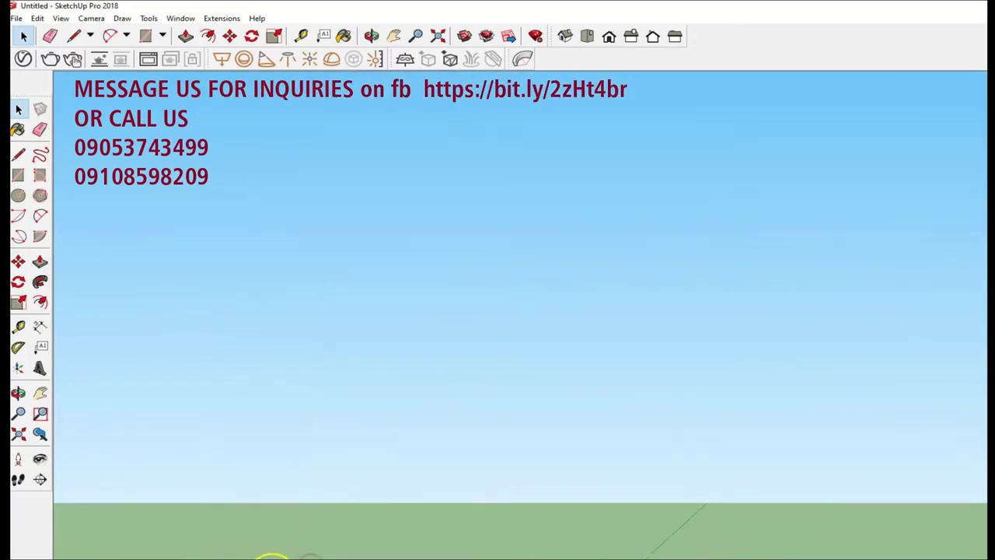
{"action": "scroll", "coordinate": [274, 556], "scroll_direction": "down", "scroll_amount": 2}
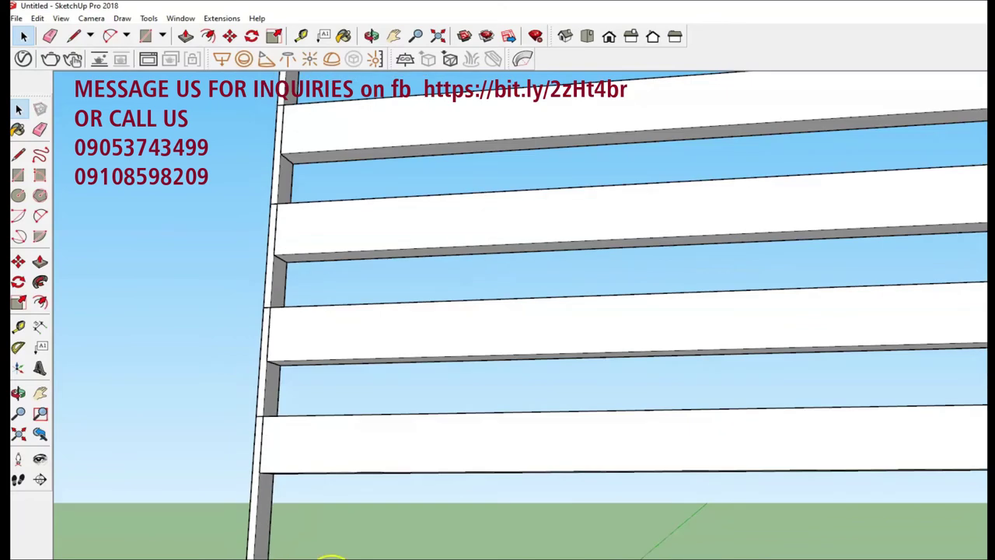
{"action": "scroll", "coordinate": [330, 557], "scroll_direction": "down", "scroll_amount": 2}
{"action": "scroll", "coordinate": [614, 557], "scroll_direction": "down", "scroll_amount": 2}
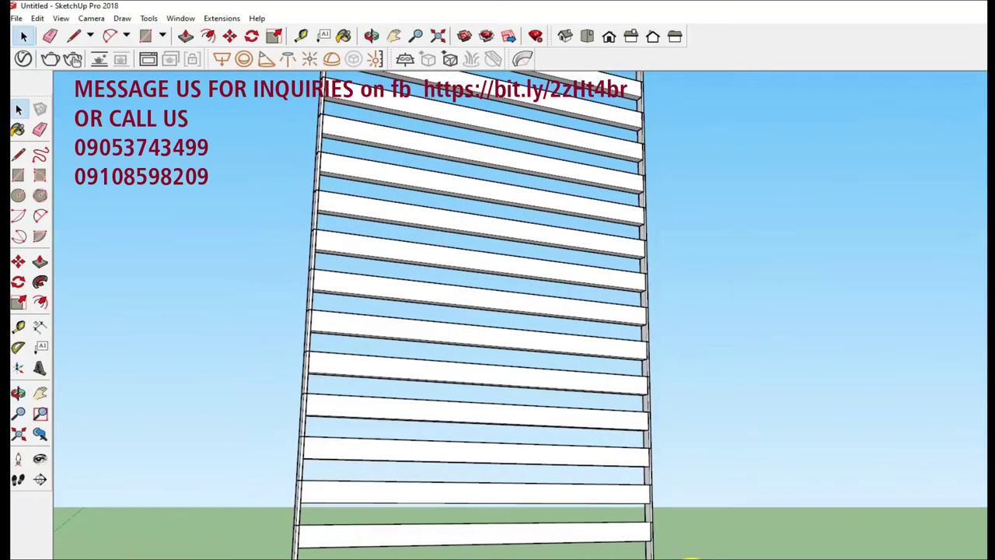
{"action": "scroll", "coordinate": [653, 556], "scroll_direction": "up", "scroll_amount": 2}
{"action": "scroll", "coordinate": [651, 556], "scroll_direction": "up", "scroll_amount": 3}
{"action": "scroll", "coordinate": [651, 557], "scroll_direction": "up", "scroll_amount": 1}
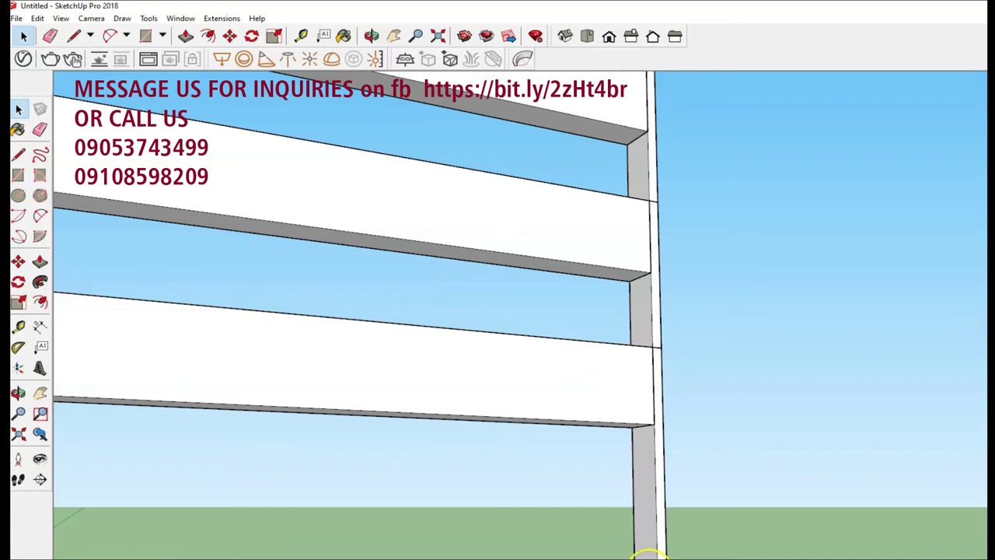
{"action": "left_click", "coordinate": [302, 36]}
{"action": "left_click", "coordinate": [633, 423]}
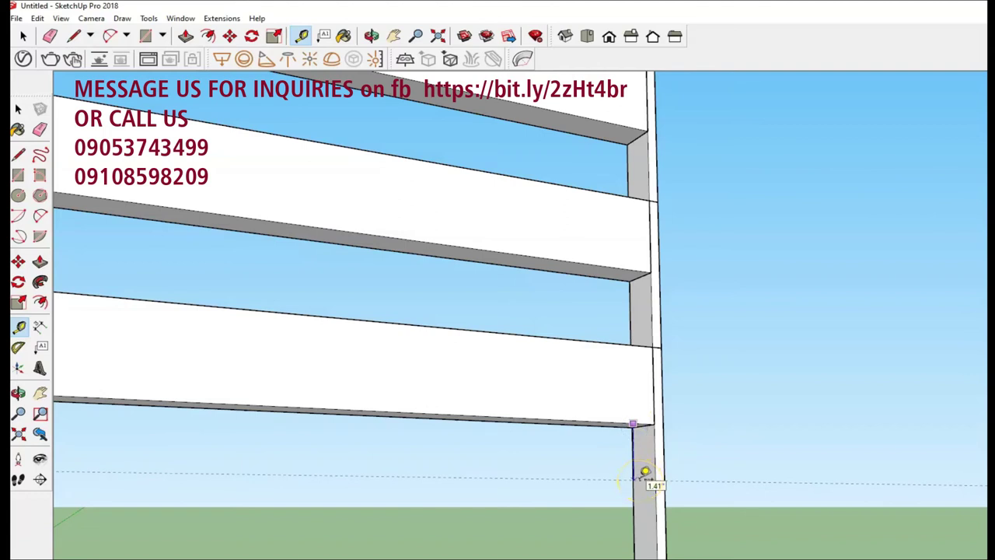
{"action": "scroll", "coordinate": [666, 546], "scroll_direction": "down", "scroll_amount": 2}
{"action": "scroll", "coordinate": [664, 545], "scroll_direction": "down", "scroll_amount": 2}
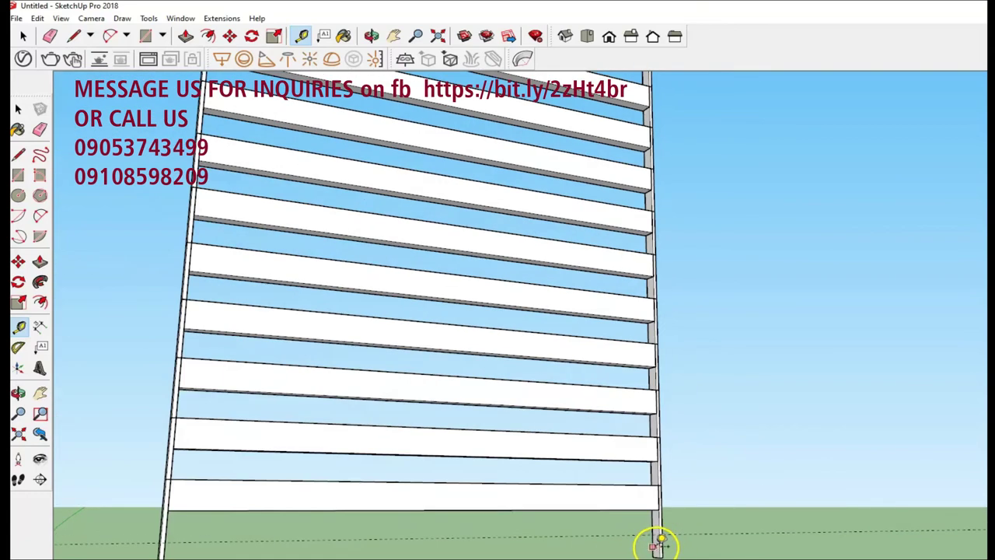
{"action": "scroll", "coordinate": [659, 542], "scroll_direction": "down", "scroll_amount": 2}
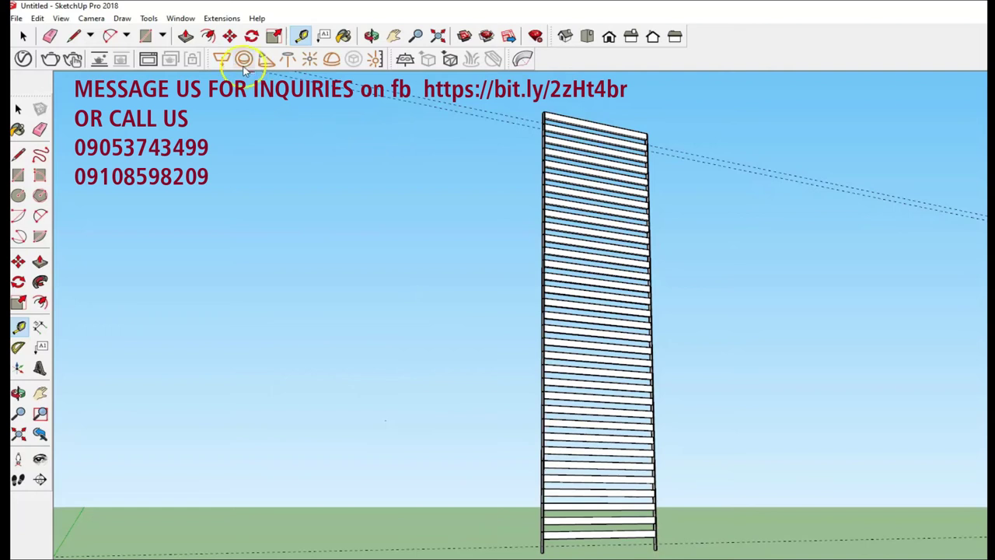
- With Move active, zoom and orbit down to bring the loose rail board near the ground into view
{"action": "left_click", "coordinate": [230, 37]}
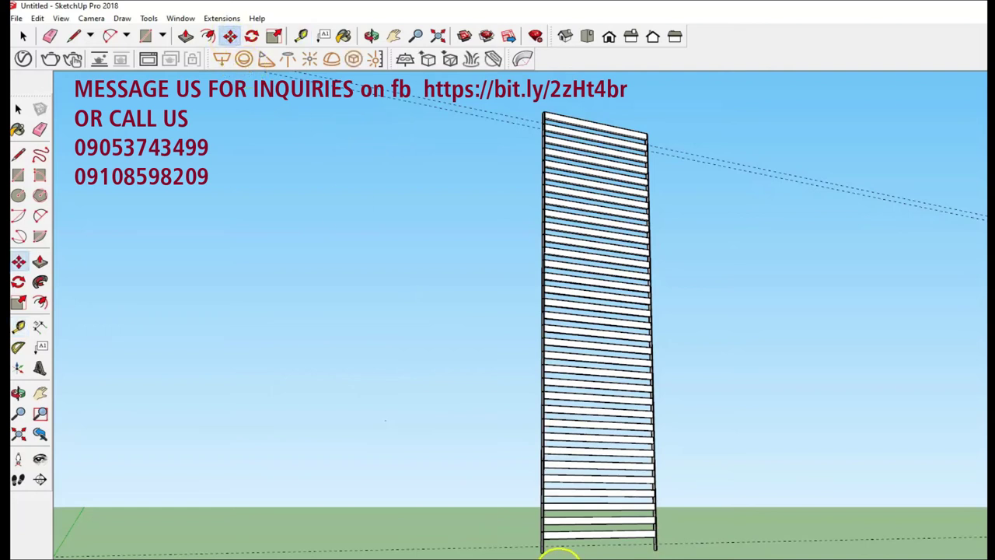
{"action": "scroll", "coordinate": [540, 546], "scroll_direction": "up", "scroll_amount": 1}
{"action": "scroll", "coordinate": [539, 544], "scroll_direction": "up", "scroll_amount": 2}
{"action": "scroll", "coordinate": [544, 546], "scroll_direction": "up", "scroll_amount": 2}
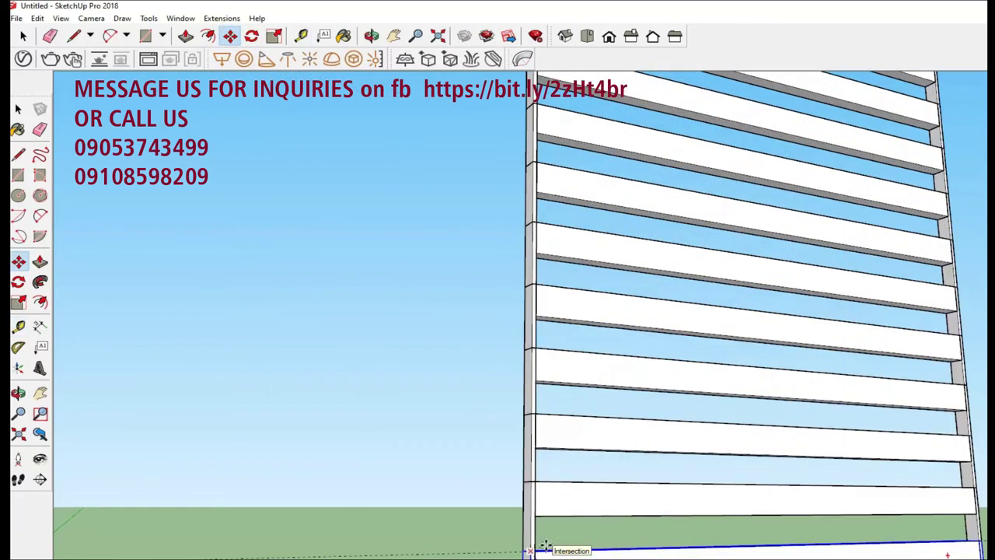
{"action": "scroll", "coordinate": [548, 547], "scroll_direction": "up", "scroll_amount": 2}
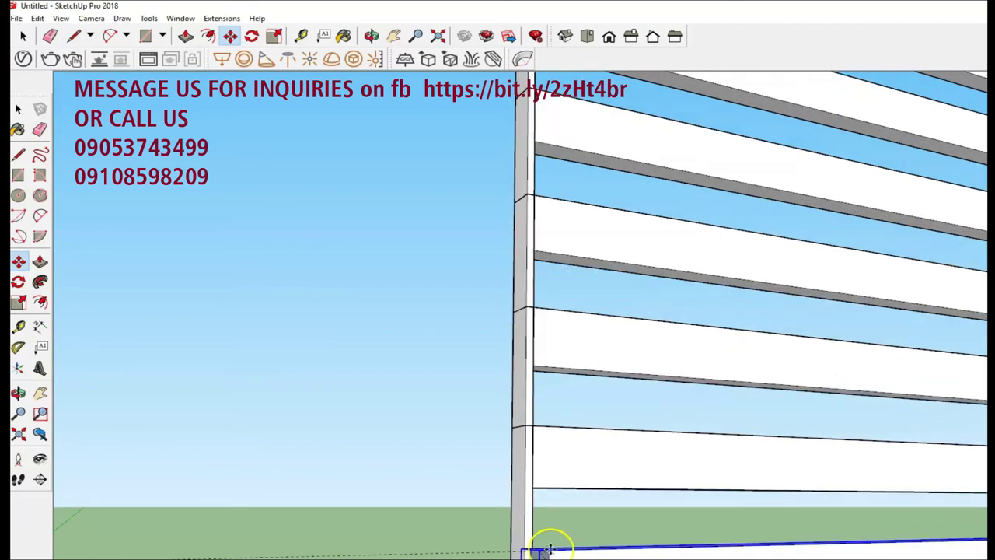
{"action": "scroll", "coordinate": [555, 540], "scroll_direction": "up", "scroll_amount": 1}
{"action": "middle_click_drag", "start_coordinate": [582, 540], "coordinate": [373, 398]}
{"action": "key", "text": "m"}
{"action": "mouse_move", "coordinate": [372, 398]}
{"action": "left_mouse_down"}
{"action": "mouse_move", "coordinate": [493, 388]}
{"action": "mouse_move", "coordinate": [351, 415]}
{"action": "mouse_move", "coordinate": [391, 423]}
{"action": "mouse_move", "coordinate": [389, 413]}
{"action": "mouse_move", "coordinate": [371, 412]}
{"action": "mouse_move", "coordinate": [407, 446]}
{"action": "left_mouse_up"}
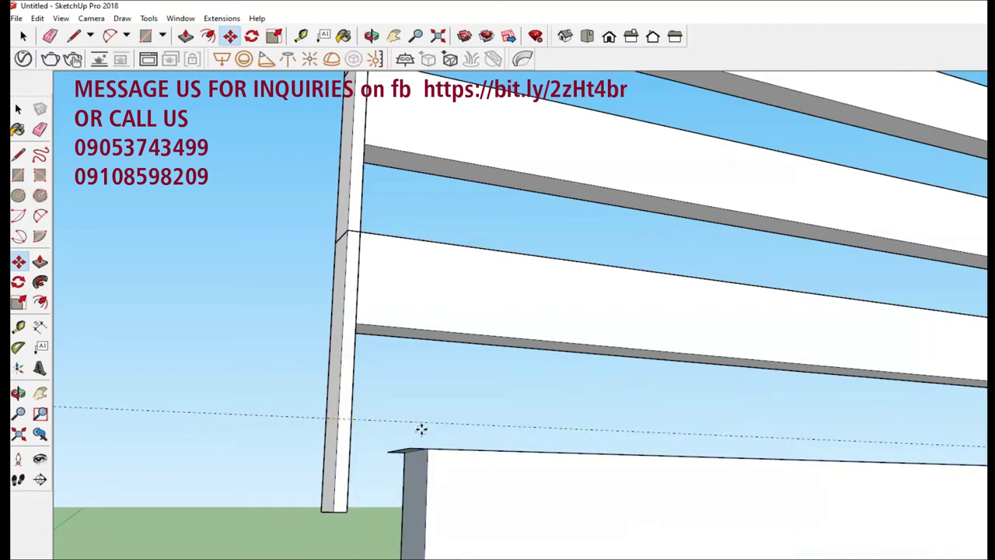
{"action": "middle_click_drag", "start_coordinate": [421, 429], "coordinate": [651, 499]}
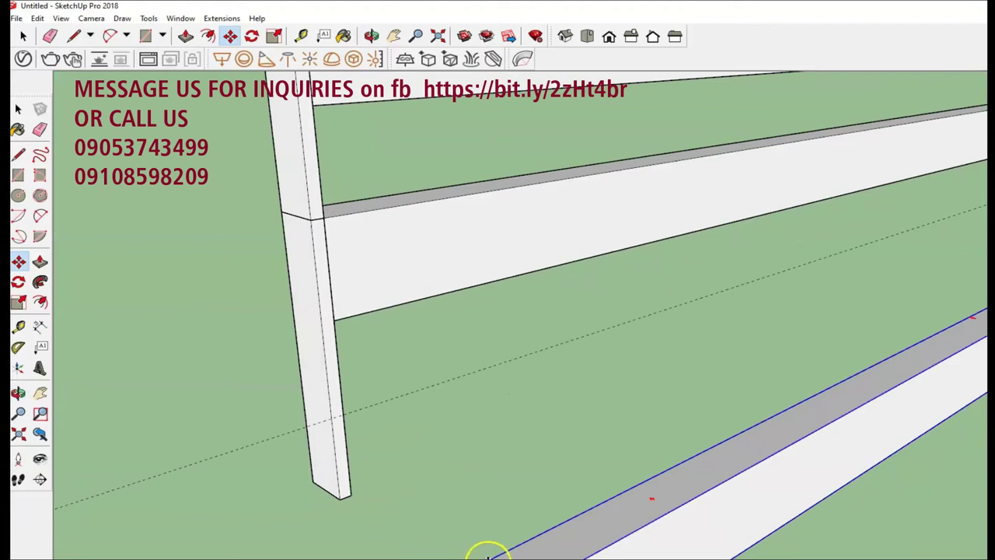
- Carry the loose rail board up and snap its end to the post corner, then check its placement
{"action": "left_click_drag", "start_coordinate": [487, 555], "coordinate": [346, 417]}
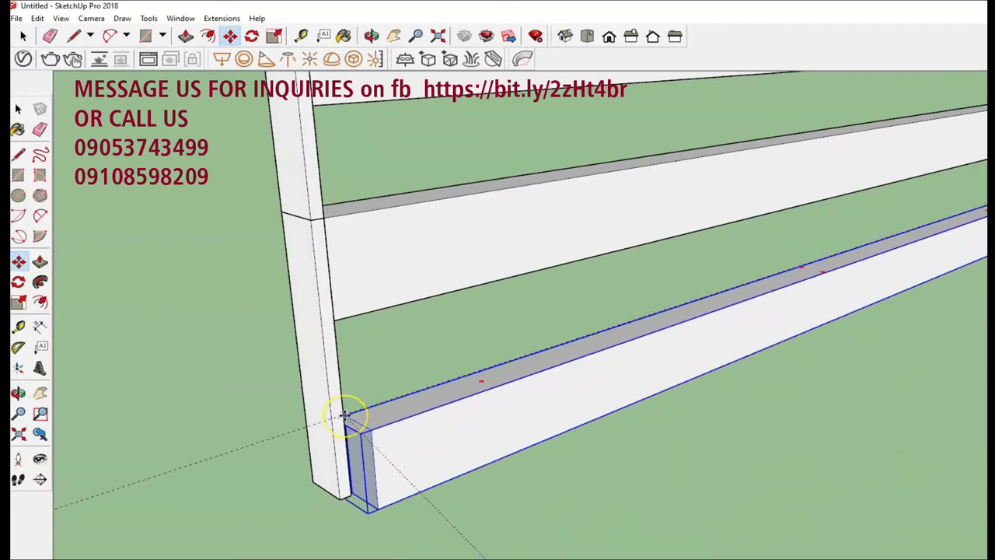
{"action": "left_click", "coordinate": [345, 416]}
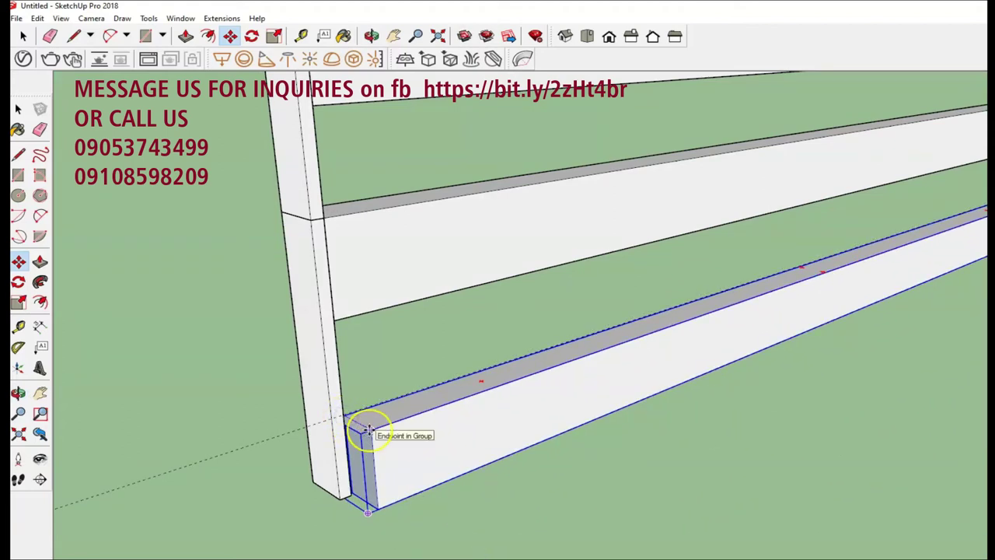
{"action": "left_click_drag", "start_coordinate": [366, 432], "coordinate": [345, 418]}
{"action": "left_click", "coordinate": [344, 417]}
{"action": "middle_click_drag", "start_coordinate": [515, 466], "coordinate": [487, 474]}
{"action": "scroll", "coordinate": [631, 413], "scroll_direction": "down", "scroll_amount": 5}
{"action": "key", "text": "m"}
{"action": "scroll", "coordinate": [384, 433], "scroll_direction": "up", "scroll_amount": 5}
{"action": "scroll", "coordinate": [469, 420], "scroll_direction": "up", "scroll_amount": 1}
{"action": "scroll", "coordinate": [470, 420], "scroll_direction": "down", "scroll_amount": 3}
{"action": "mouse_move", "coordinate": [420, 428]}
{"action": "middle_mouse_down"}
{"action": "mouse_move", "coordinate": [522, 380]}
{"action": "mouse_move", "coordinate": [645, 367]}
{"action": "middle_mouse_up"}
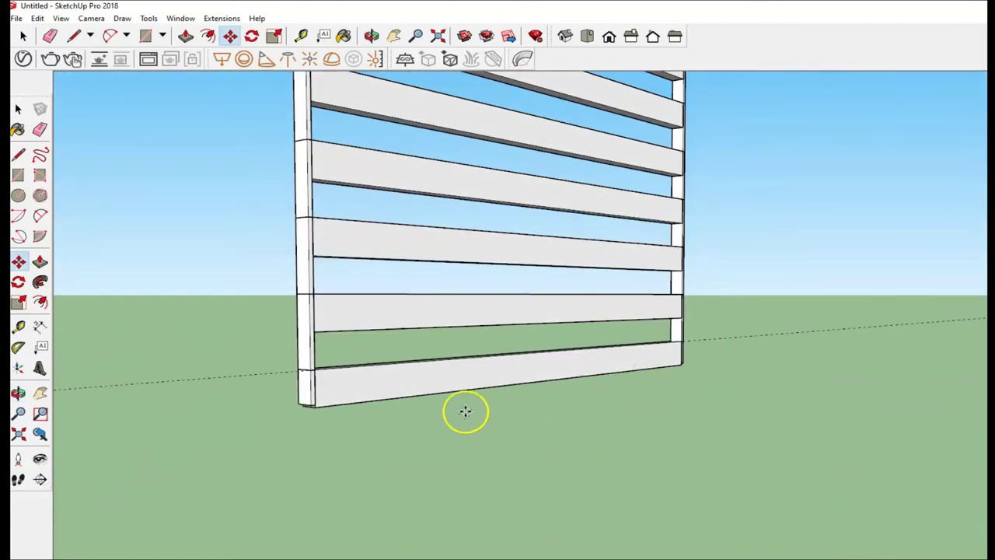
{"action": "key", "text": "ctrl+z"}
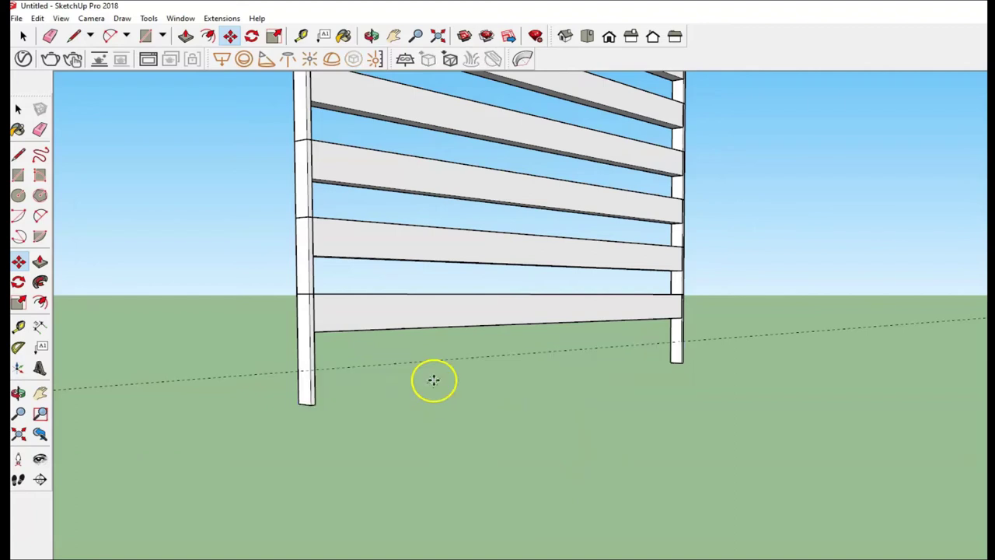
{"action": "middle_click_drag", "start_coordinate": [584, 425], "coordinate": [598, 404]}
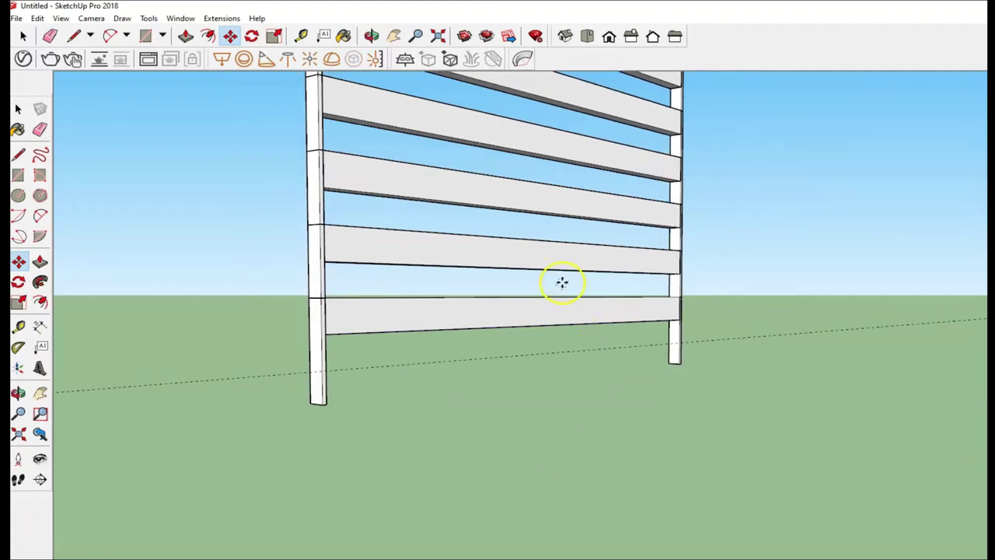
{"action": "left_click", "coordinate": [39, 18]}
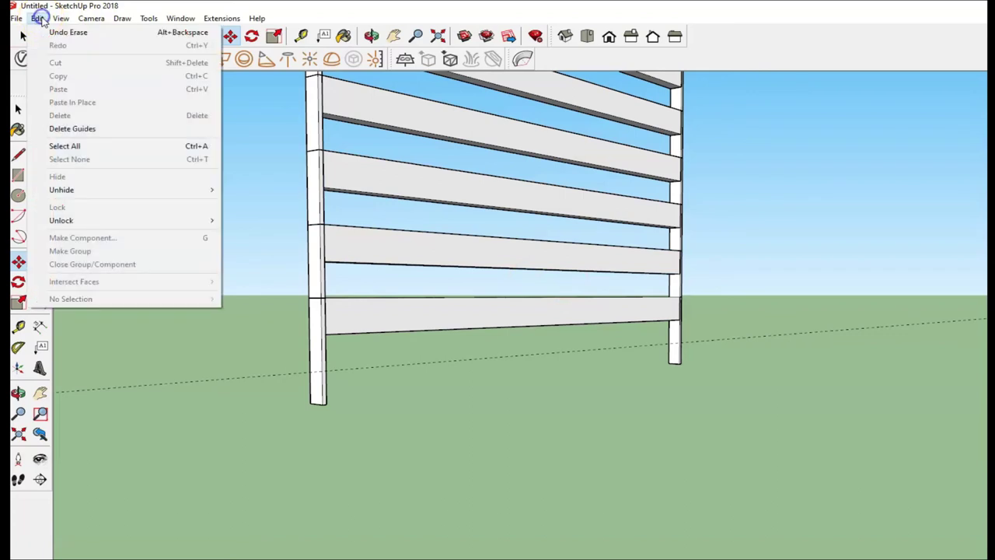
{"action": "left_click", "coordinate": [262, 214]}
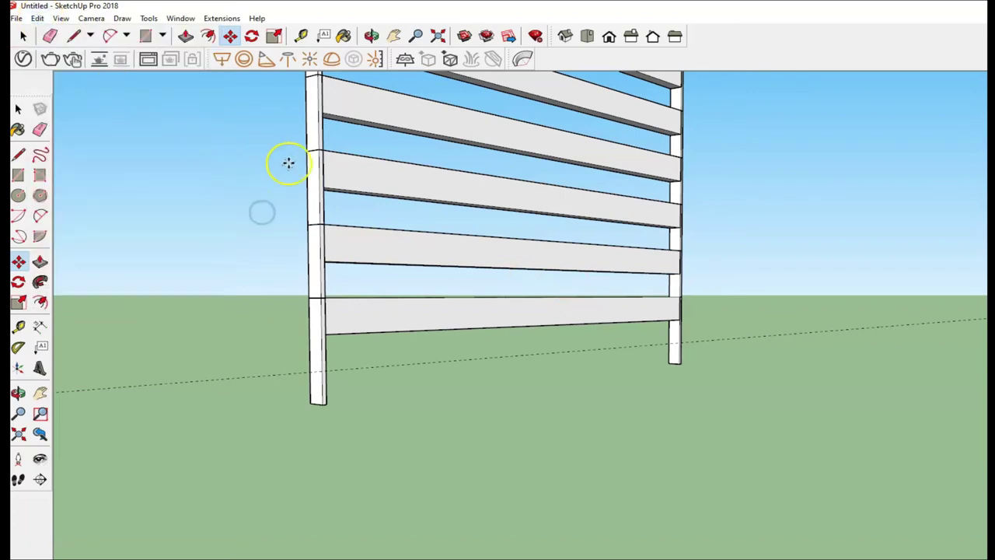
{"action": "scroll", "coordinate": [289, 158], "scroll_direction": "up", "scroll_amount": 2}
{"action": "scroll", "coordinate": [338, 167], "scroll_direction": "up", "scroll_amount": 2}
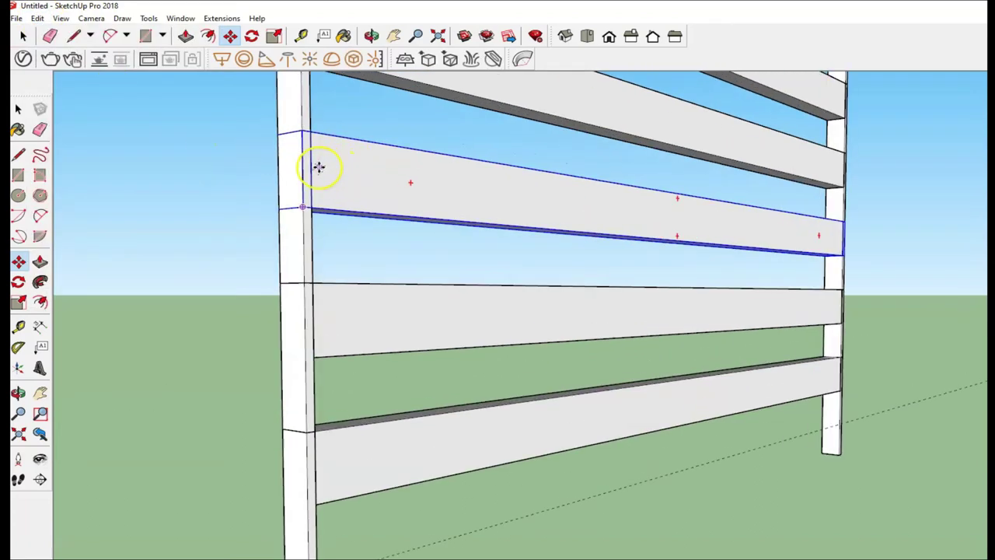
{"action": "scroll", "coordinate": [317, 167], "scroll_direction": "up", "scroll_amount": 2}
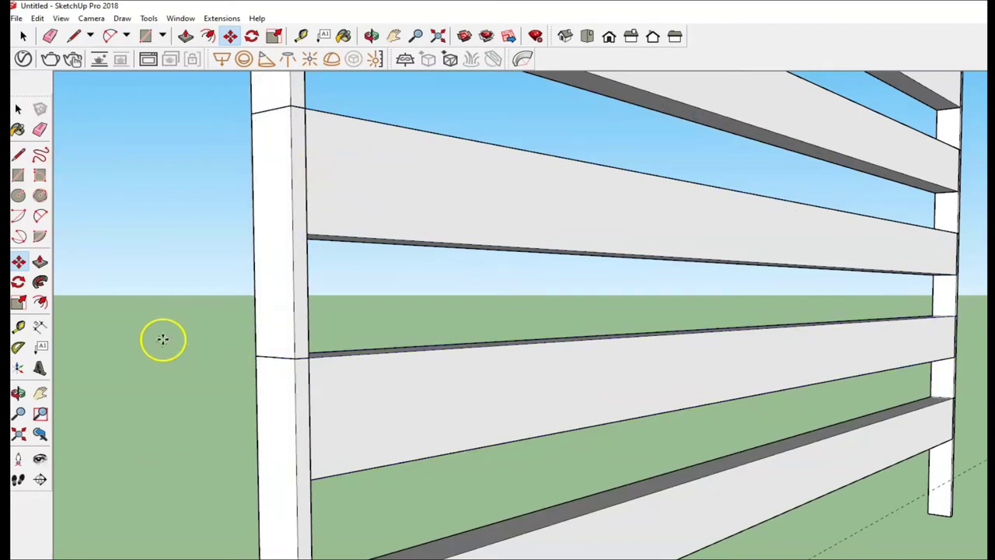
{"action": "scroll", "coordinate": [513, 249], "scroll_direction": "down", "scroll_amount": 2}
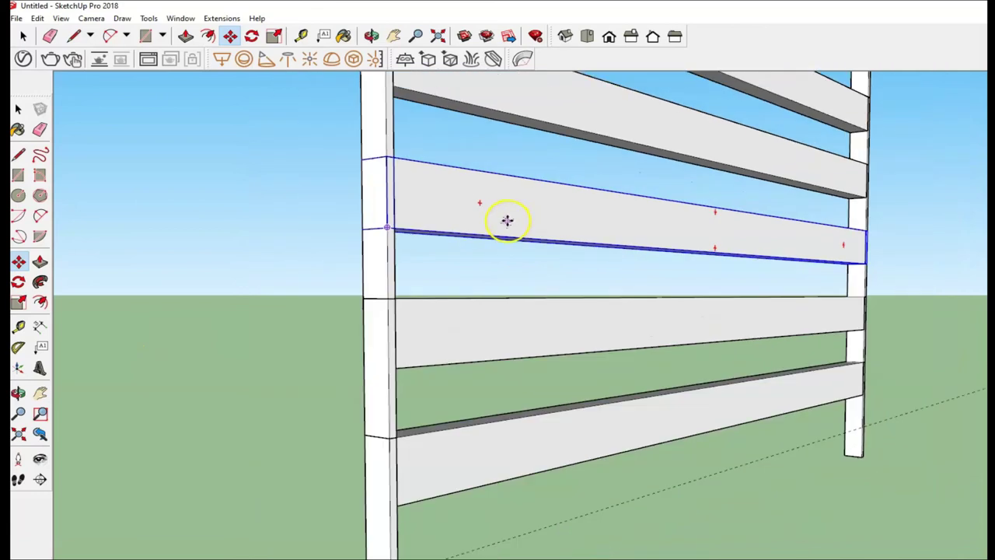
{"action": "scroll", "coordinate": [503, 221], "scroll_direction": "down", "scroll_amount": 2}
{"action": "scroll", "coordinate": [499, 223], "scroll_direction": "down", "scroll_amount": 2}
{"action": "scroll", "coordinate": [502, 222], "scroll_direction": "down", "scroll_amount": 2}
{"action": "scroll", "coordinate": [509, 215], "scroll_direction": "down", "scroll_amount": 2}
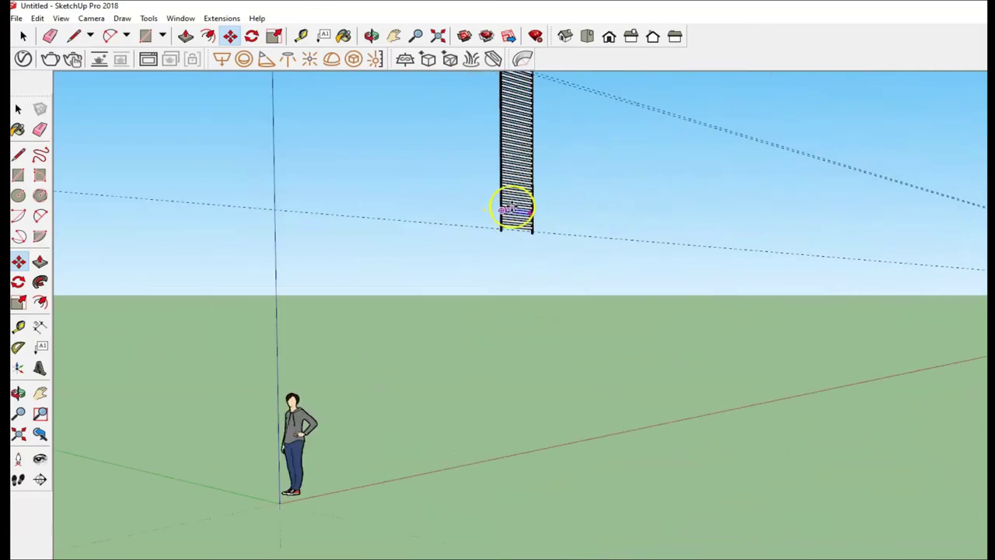
{"action": "scroll", "coordinate": [512, 191], "scroll_direction": "down", "scroll_amount": 1}
{"action": "mouse_move", "coordinate": [513, 147]}
{"action": "middle_mouse_down"}
{"action": "mouse_move", "coordinate": [167, 475]}
{"action": "mouse_move", "coordinate": [266, 471]}
{"action": "middle_mouse_up"}
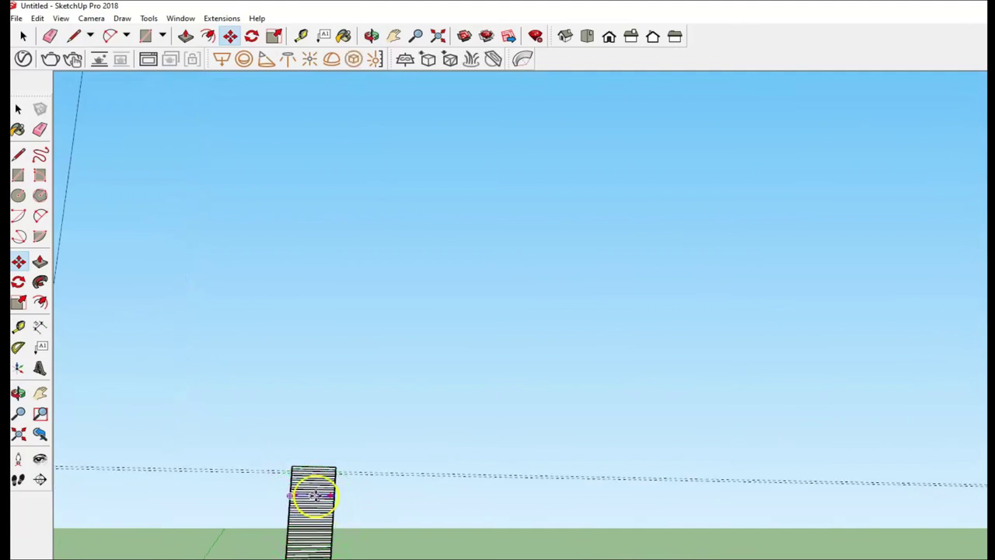
{"action": "key", "text": "space"}
{"action": "scroll", "coordinate": [312, 501], "scroll_direction": "up", "scroll_amount": 2}
{"action": "scroll", "coordinate": [334, 490], "scroll_direction": "up", "scroll_amount": 3}
{"action": "mouse_move", "coordinate": [366, 471]}
{"action": "middle_mouse_down"}
{"action": "mouse_move", "coordinate": [260, 493]}
{"action": "mouse_move", "coordinate": [348, 537]}
{"action": "mouse_move", "coordinate": [295, 485]}
{"action": "middle_mouse_up"}
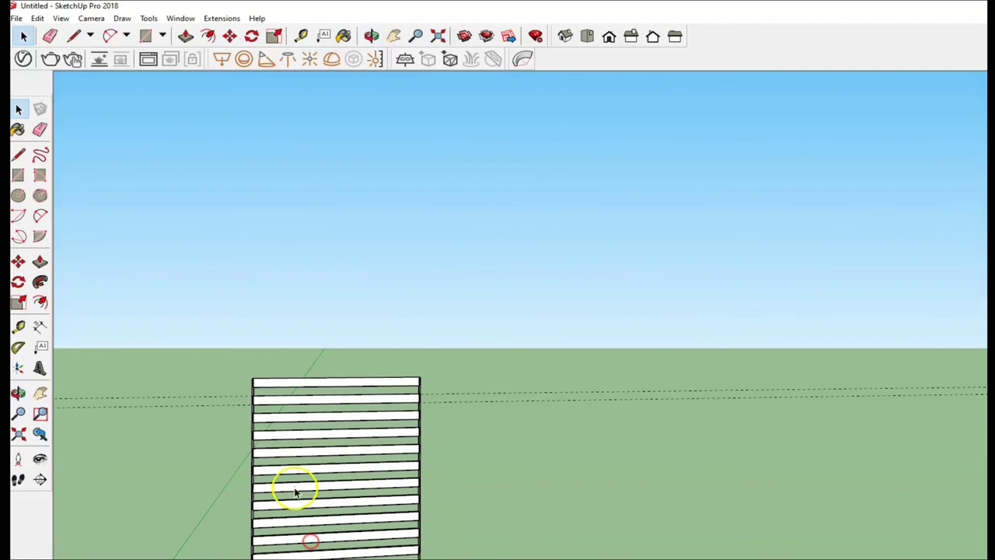
{"action": "scroll", "coordinate": [296, 405], "scroll_direction": "up", "scroll_amount": 2}
{"action": "scroll", "coordinate": [237, 422], "scroll_direction": "up", "scroll_amount": 3}
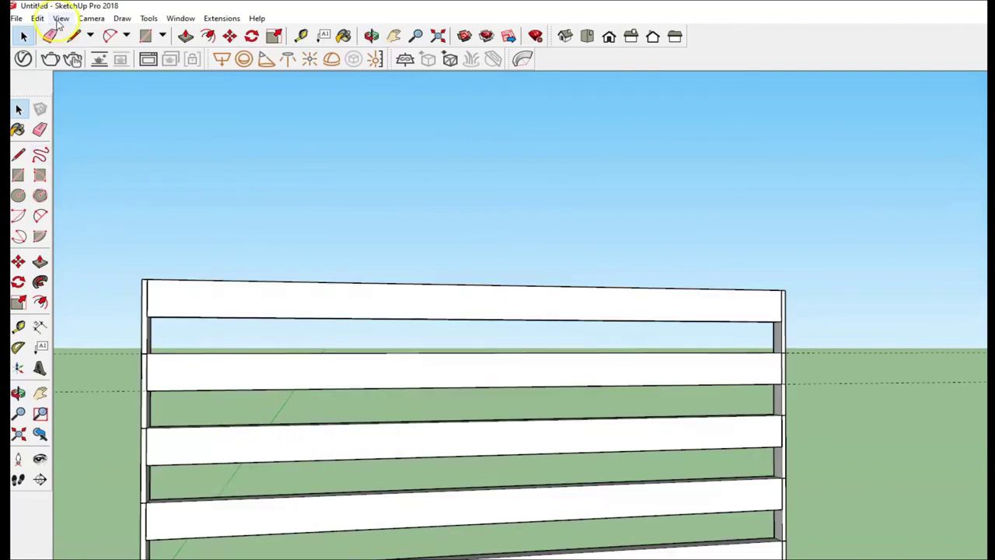
{"action": "left_click", "coordinate": [37, 18]}
{"action": "left_click", "coordinate": [37, 18]}
{"action": "left_click", "coordinate": [61, 18]}
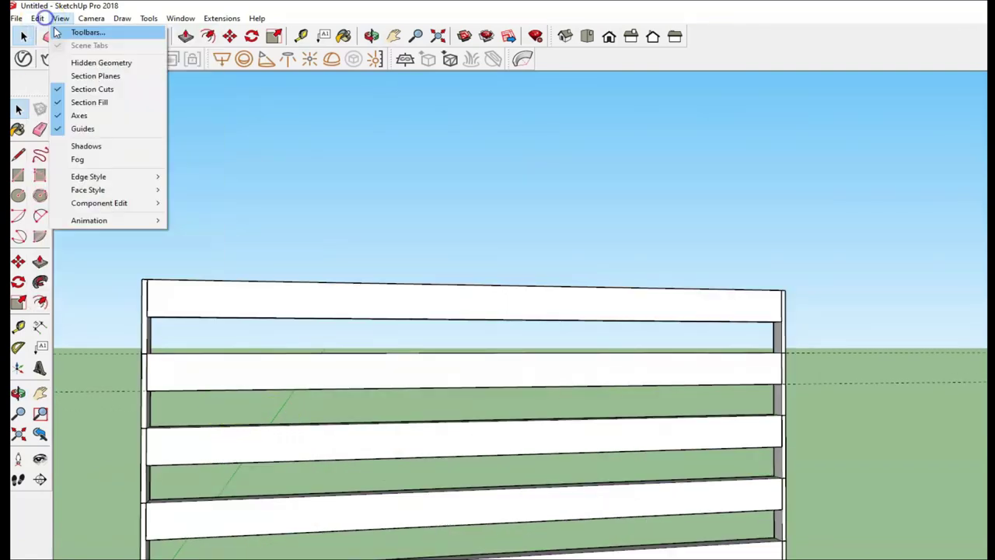
{"action": "left_click", "coordinate": [63, 31]}
- Close the toolbar settings and undo the latest action from the Edit menu
{"action": "left_click", "coordinate": [751, 220]}
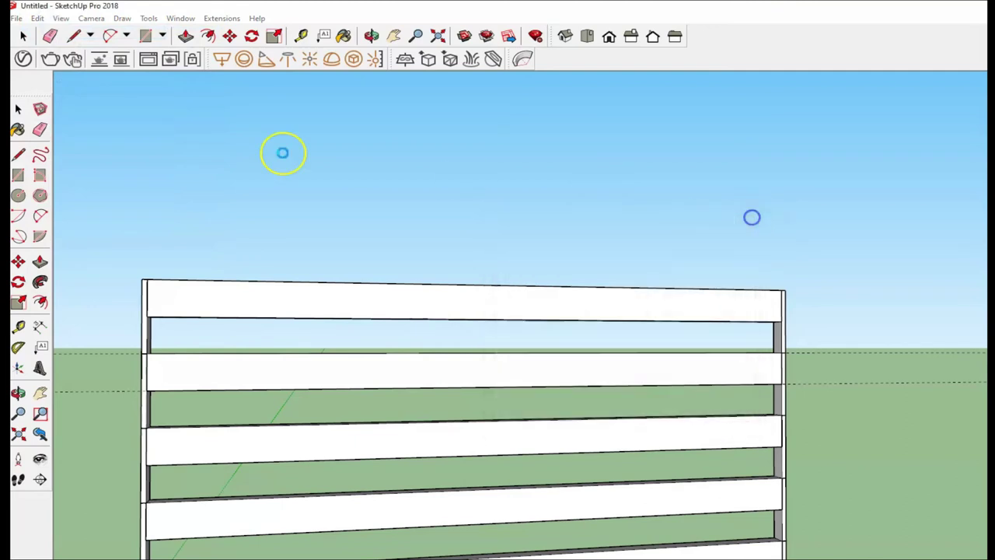
{"action": "left_click", "coordinate": [39, 18]}
{"action": "left_click", "coordinate": [39, 19]}
{"action": "left_click", "coordinate": [38, 18]}
{"action": "left_click", "coordinate": [37, 18]}
{"action": "left_click", "coordinate": [37, 18]}
{"action": "left_click", "coordinate": [36, 19]}
{"action": "left_click", "coordinate": [37, 19]}
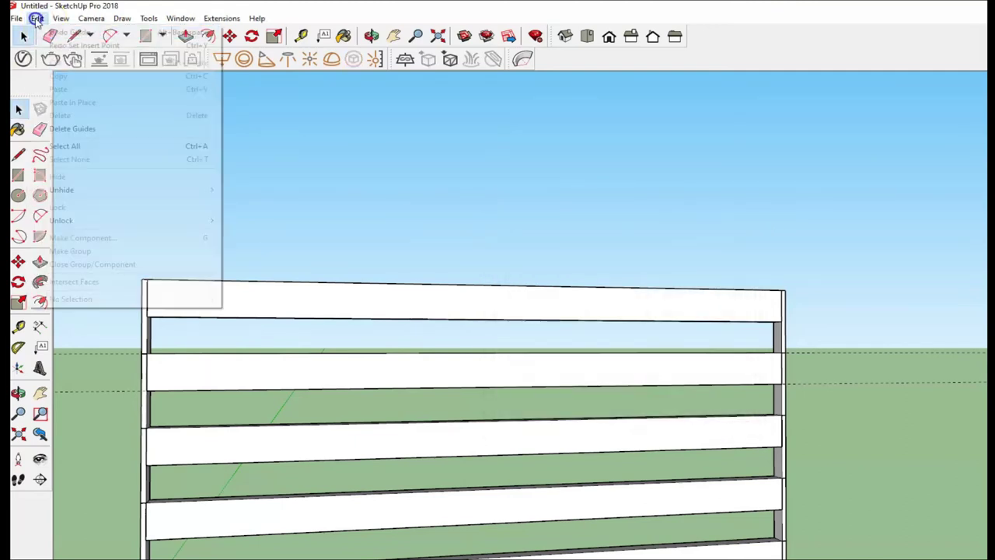
{"action": "left_click", "coordinate": [39, 20]}
{"action": "left_click", "coordinate": [39, 20]}
{"action": "left_click", "coordinate": [39, 20]}
{"action": "left_click", "coordinate": [39, 20]}
{"action": "left_click", "coordinate": [41, 21]}
{"action": "left_click", "coordinate": [39, 20]}
{"action": "left_click", "coordinate": [39, 20]}
{"action": "left_click", "coordinate": [38, 20]}
{"action": "left_click", "coordinate": [46, 31]}
- Undo Push/Pull, two Draw Lines, two Set Insert Points and the slat Array in turn
{"action": "left_click", "coordinate": [37, 19]}
{"action": "left_click", "coordinate": [38, 19]}
{"action": "left_click", "coordinate": [38, 18]}
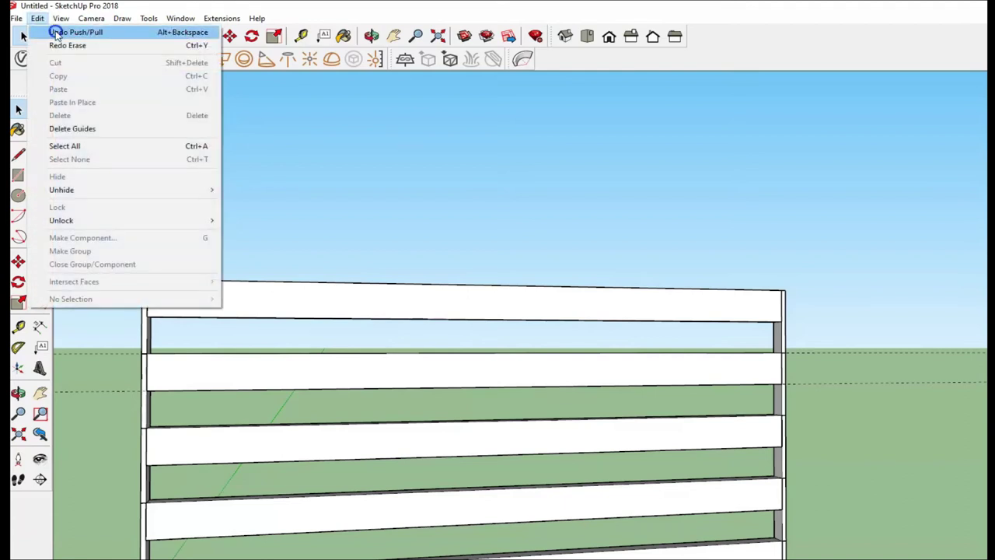
{"action": "left_click", "coordinate": [56, 32]}
{"action": "left_click", "coordinate": [37, 19]}
{"action": "left_click", "coordinate": [52, 34]}
{"action": "left_click", "coordinate": [37, 19]}
{"action": "left_click", "coordinate": [56, 33]}
{"action": "left_click", "coordinate": [37, 19]}
{"action": "left_click", "coordinate": [56, 33]}
{"action": "left_click", "coordinate": [38, 19]}
{"action": "left_click", "coordinate": [56, 32]}
{"action": "left_click", "coordinate": [37, 19]}
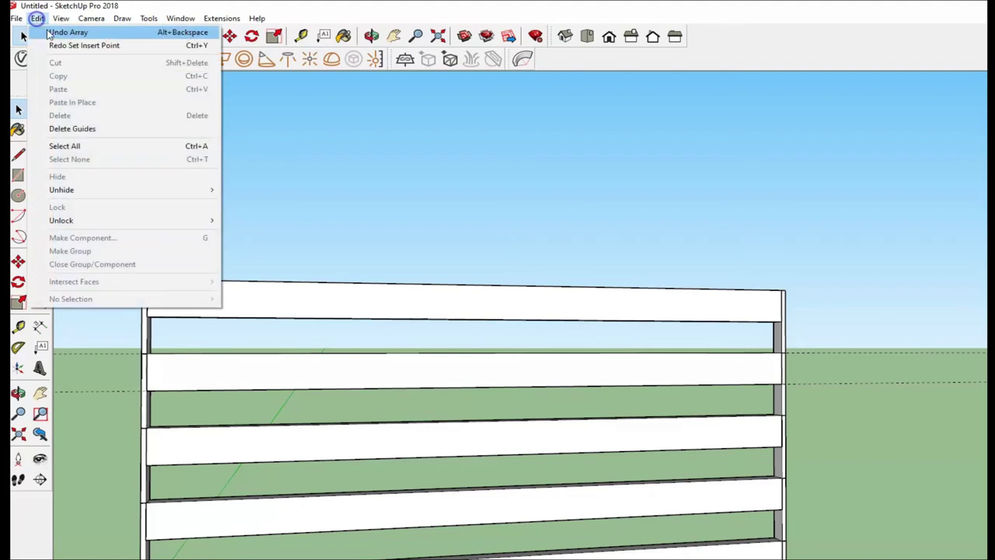
{"action": "left_click", "coordinate": [56, 33]}
{"action": "left_click", "coordinate": [194, 158]}
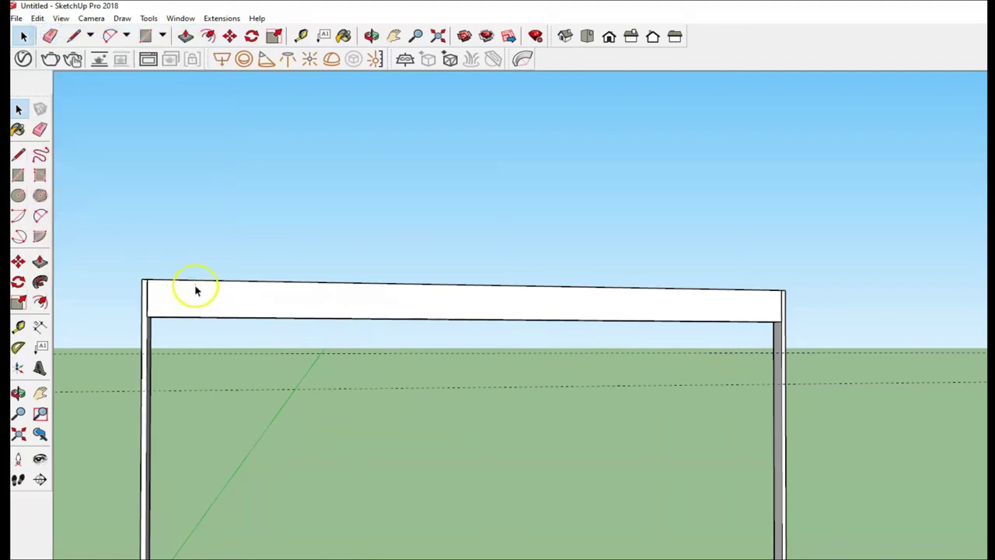
- Move the top board lower in front of the posts, past the right post, and orbit to check it
{"action": "left_click", "coordinate": [230, 36]}
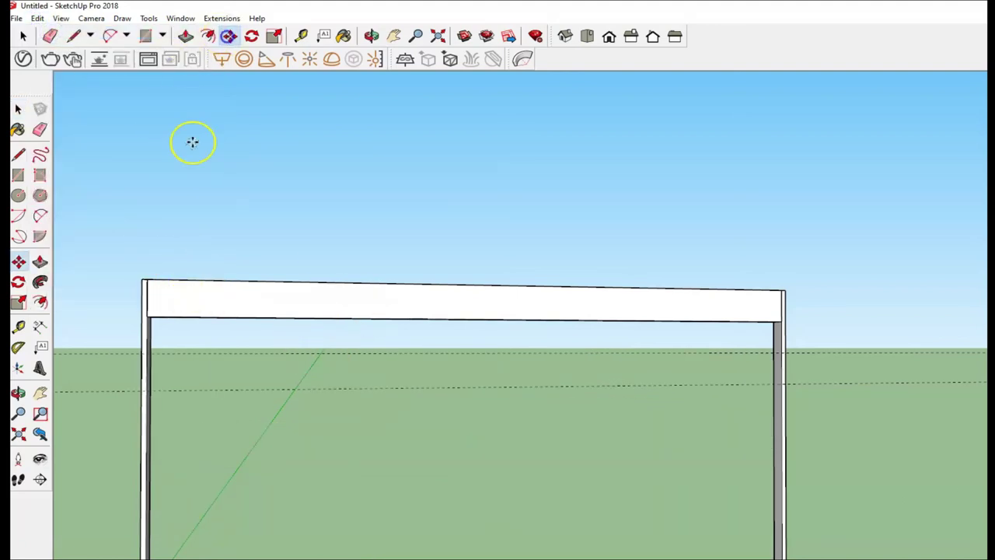
{"action": "left_click", "coordinate": [151, 281]}
{"action": "left_click", "coordinate": [247, 375]}
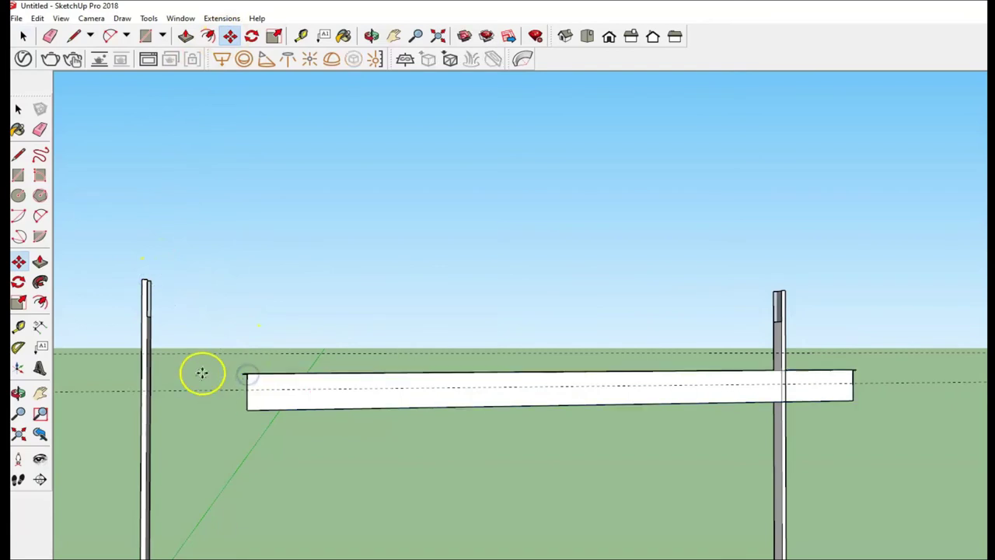
{"action": "middle_click_drag", "start_coordinate": [178, 333], "coordinate": [151, 326]}
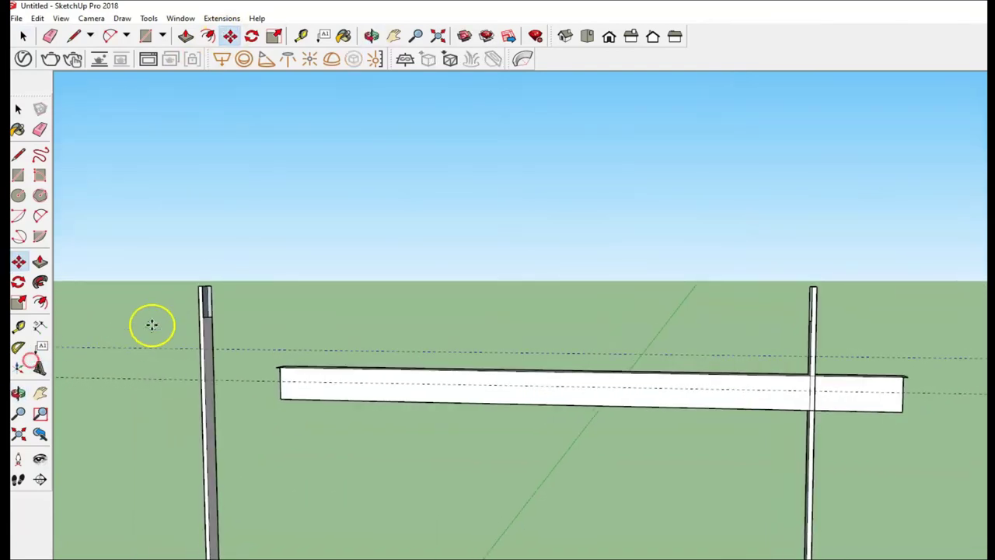
{"action": "scroll", "coordinate": [225, 311], "scroll_direction": "up", "scroll_amount": 2}
{"action": "scroll", "coordinate": [231, 337], "scroll_direction": "up", "scroll_amount": 4}
{"action": "scroll", "coordinate": [230, 337], "scroll_direction": "down", "scroll_amount": 4}
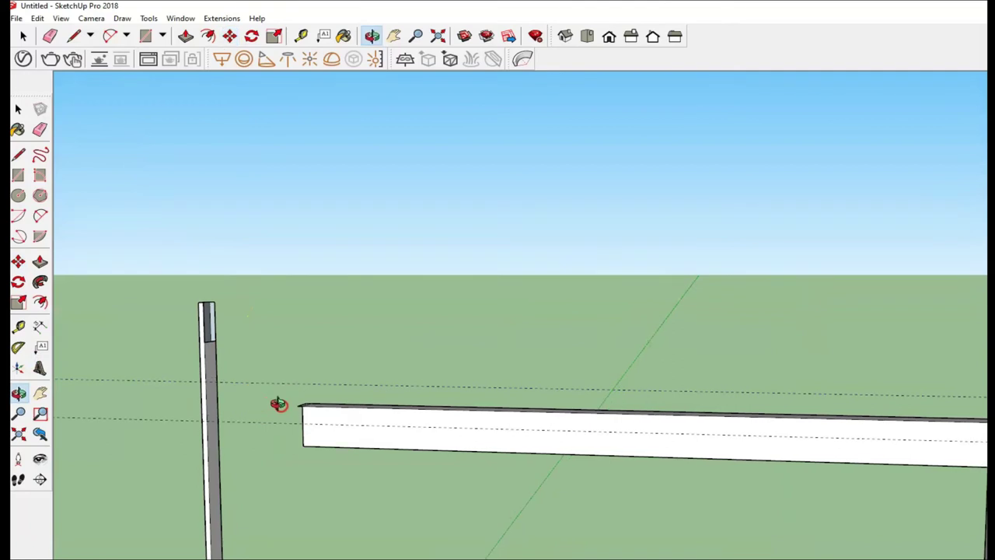
{"action": "middle_click_drag", "start_coordinate": [278, 407], "coordinate": [553, 394]}
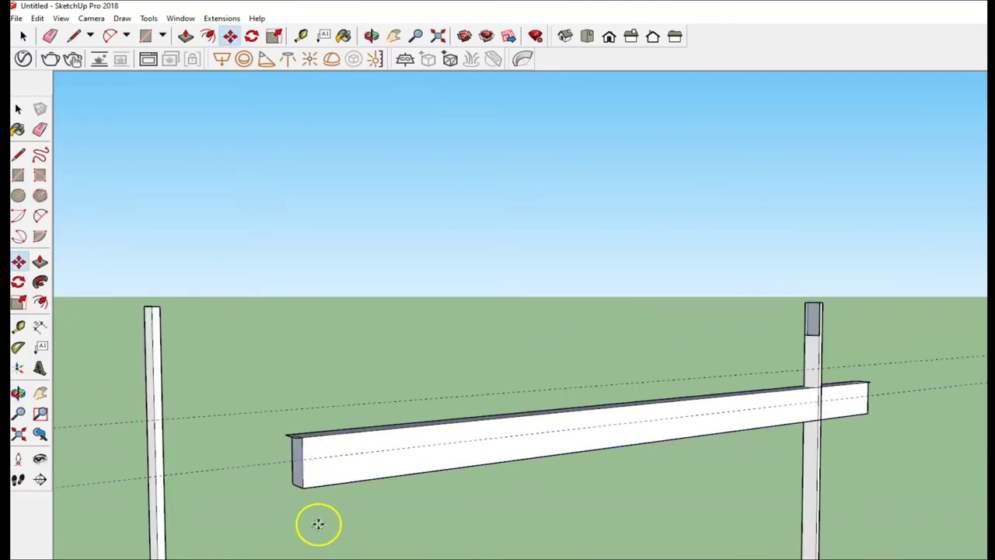
{"action": "middle_click_drag", "start_coordinate": [358, 495], "coordinate": [338, 529]}
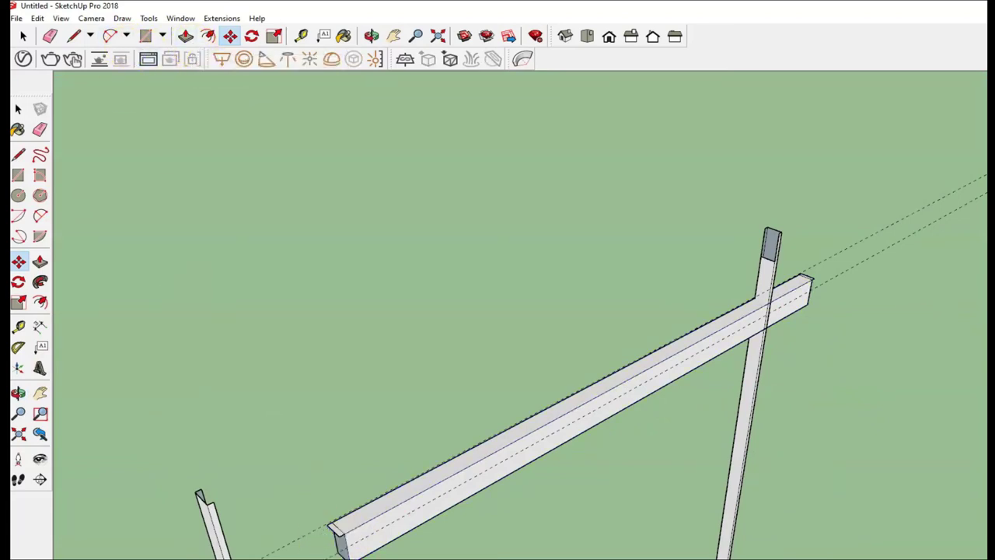
{"action": "left_click", "coordinate": [19, 109]}
- Explode the board group, then undo the explode
{"action": "scroll", "coordinate": [333, 539], "scroll_direction": "up", "scroll_amount": 5}
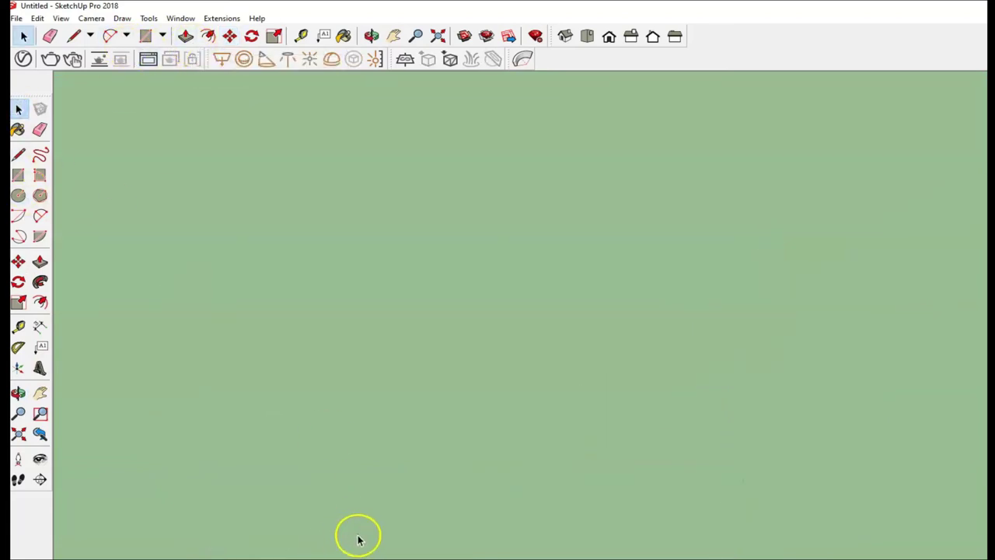
{"action": "scroll", "coordinate": [357, 536], "scroll_direction": "down", "scroll_amount": 2}
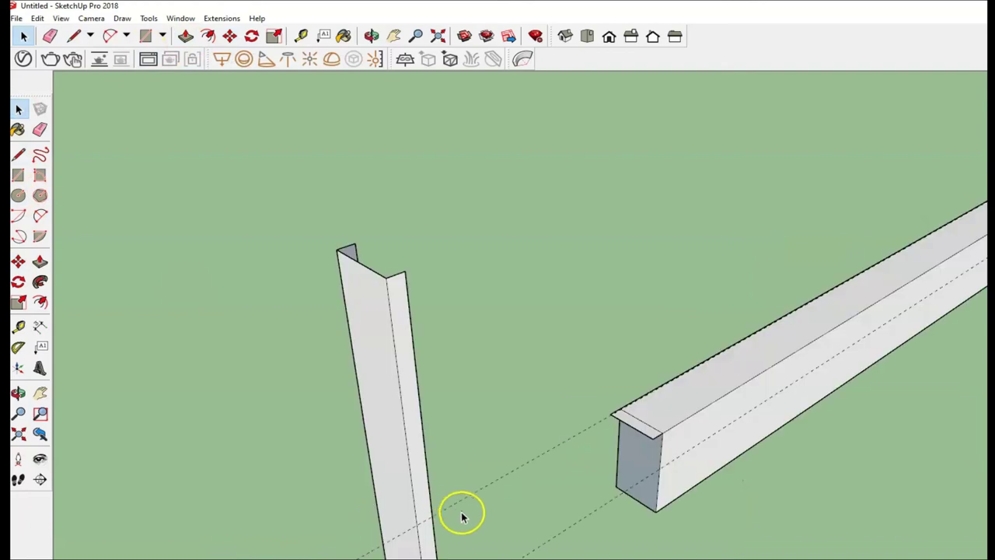
{"action": "left_click", "coordinate": [642, 437]}
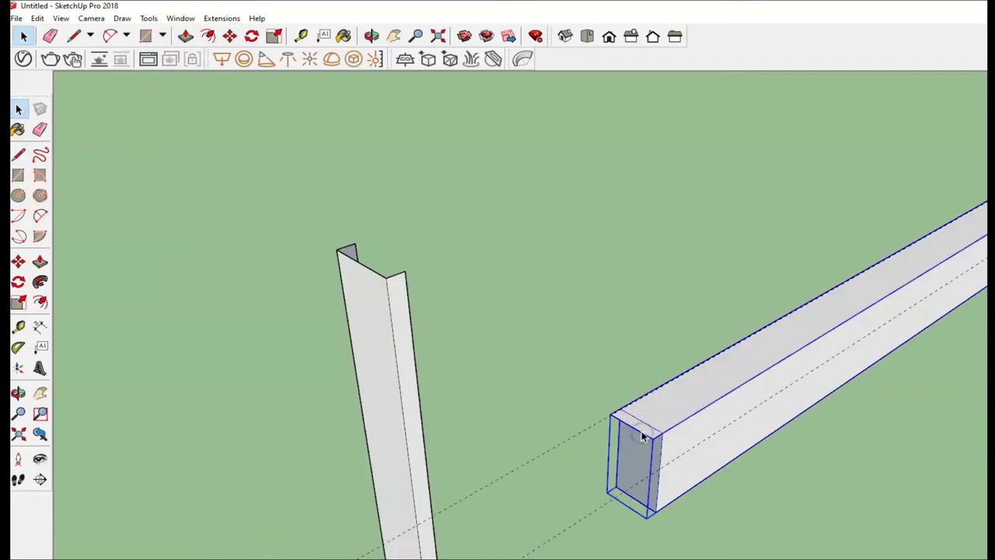
{"action": "right_click", "coordinate": [643, 437]}
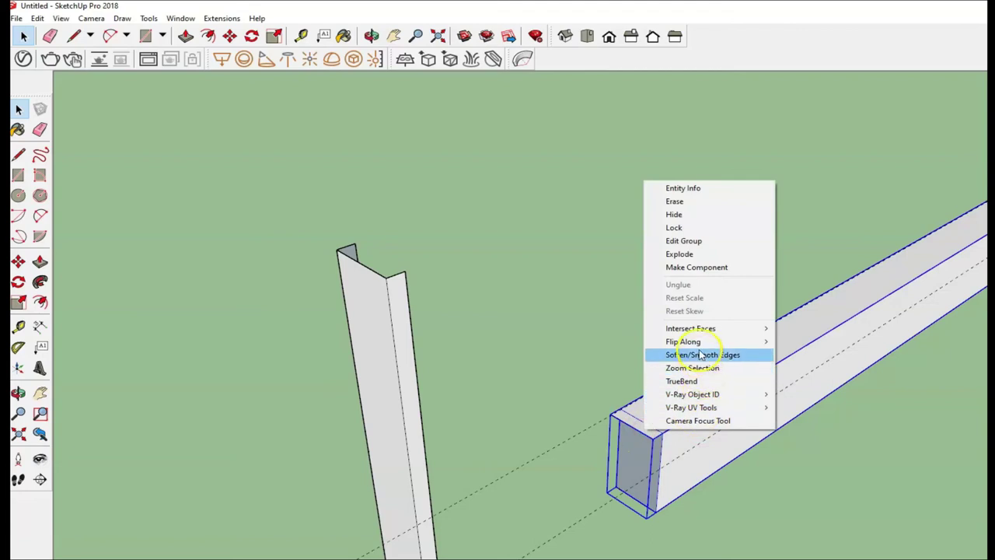
{"action": "left_click", "coordinate": [690, 254]}
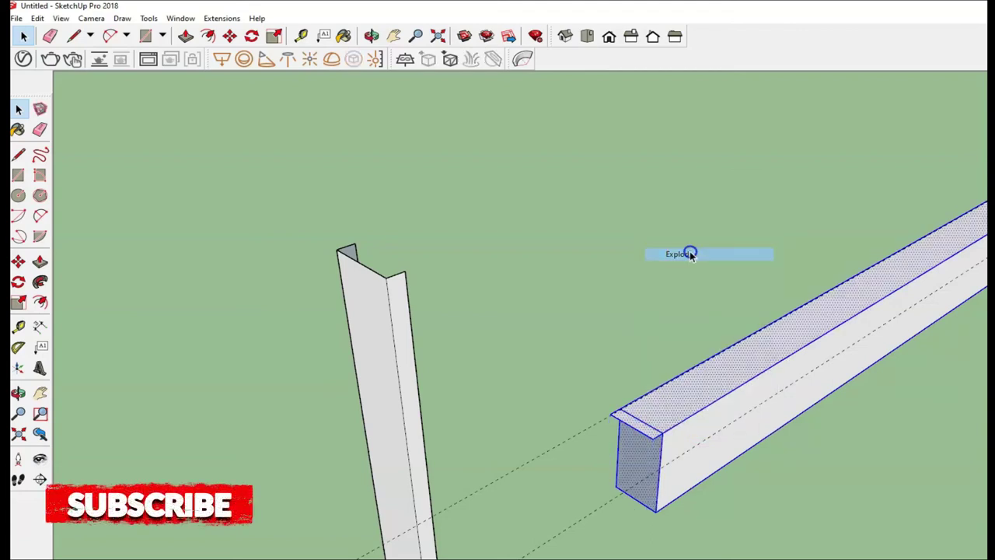
{"action": "left_click", "coordinate": [558, 333]}
{"action": "middle_click_drag", "start_coordinate": [635, 435], "coordinate": [704, 471]}
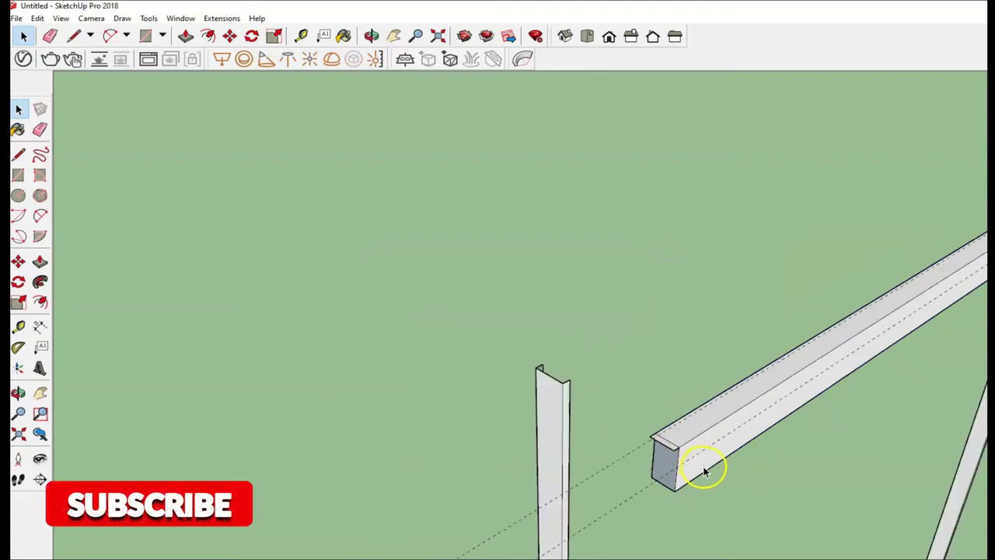
{"action": "scroll", "coordinate": [780, 467], "scroll_direction": "down", "scroll_amount": 3}
{"action": "left_click", "coordinate": [38, 18]}
{"action": "left_click", "coordinate": [51, 33]}
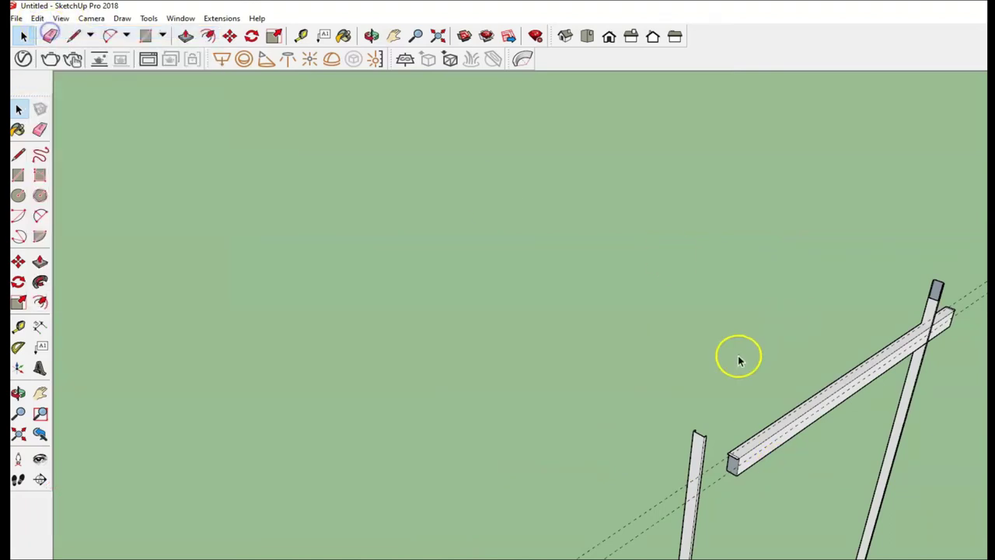
- Move the board up and left, away from the posts, and explode its group
{"action": "left_click", "coordinate": [226, 36]}
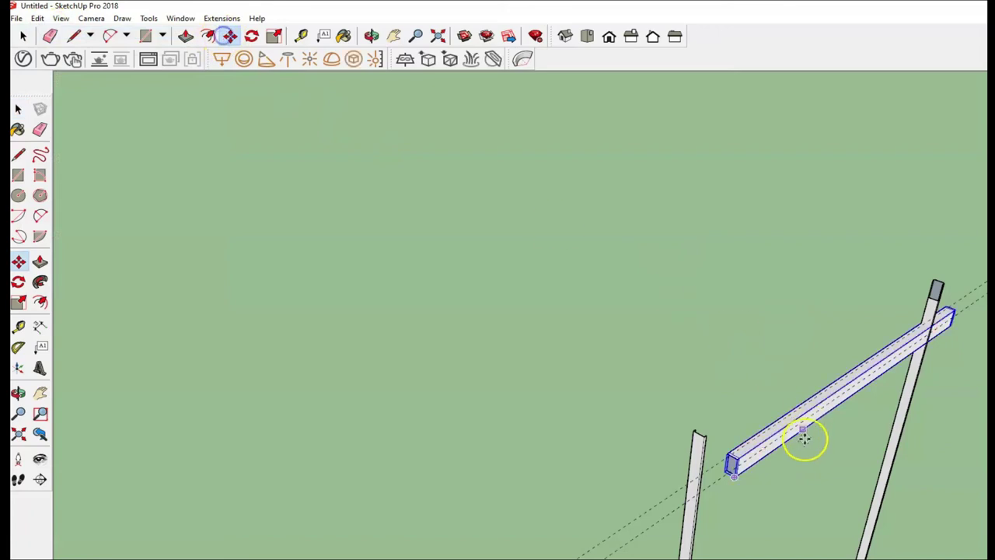
{"action": "left_click", "coordinate": [735, 464]}
{"action": "left_click", "coordinate": [360, 282]}
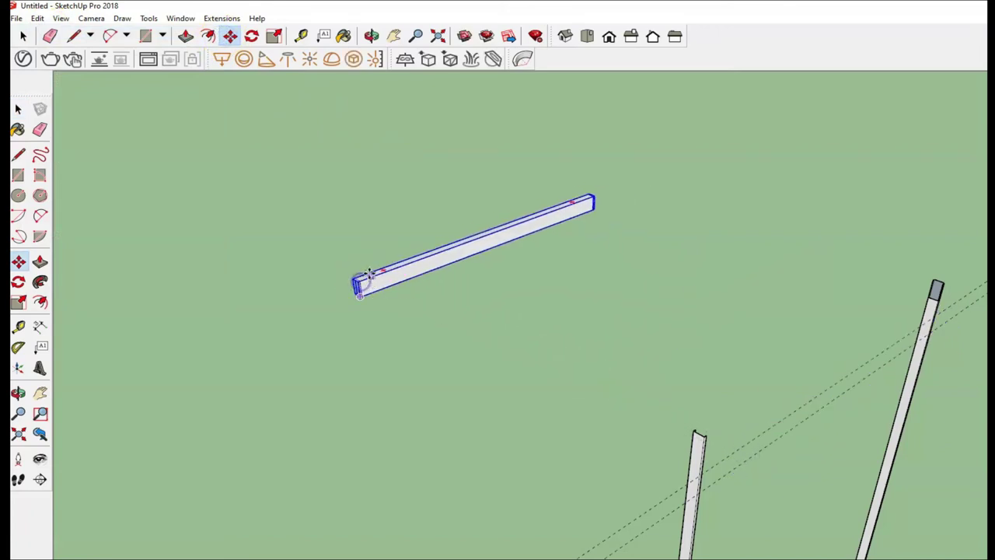
{"action": "scroll", "coordinate": [381, 285], "scroll_direction": "up", "scroll_amount": 3}
{"action": "scroll", "coordinate": [362, 291], "scroll_direction": "up", "scroll_amount": 3}
{"action": "mouse_move", "coordinate": [350, 295]}
{"action": "middle_mouse_down"}
{"action": "mouse_move", "coordinate": [381, 320]}
{"action": "mouse_move", "coordinate": [273, 399]}
{"action": "middle_mouse_up"}
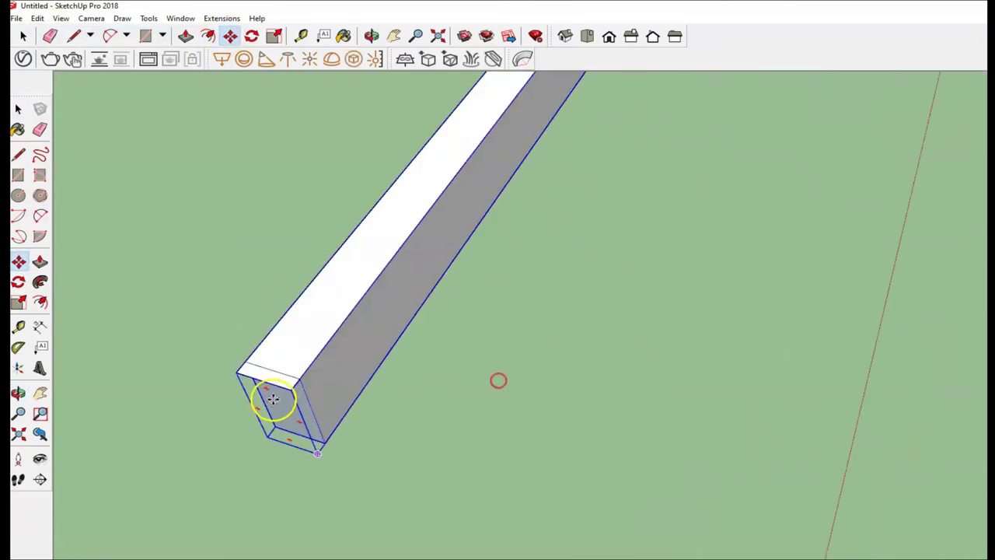
{"action": "right_click", "coordinate": [318, 327]}
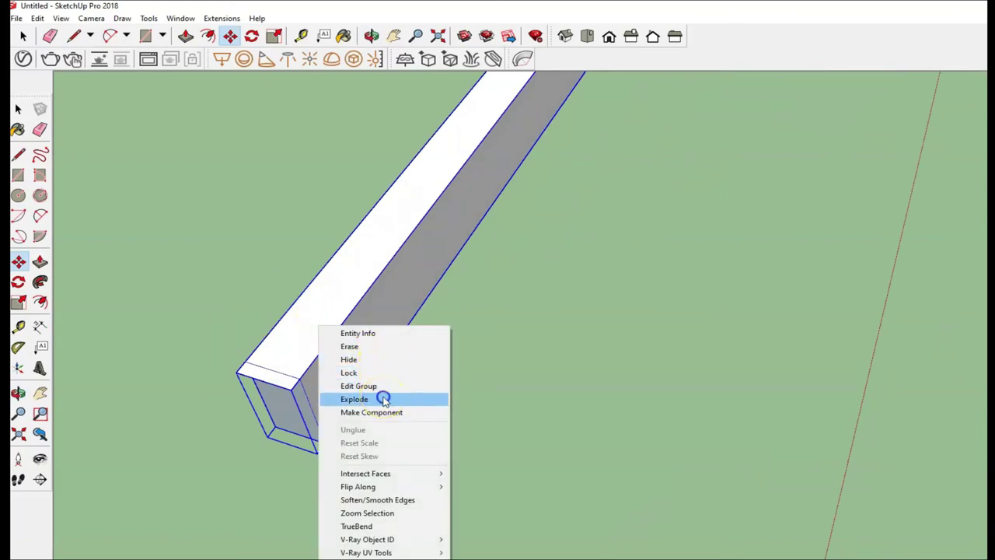
{"action": "left_click", "coordinate": [383, 399]}
{"action": "mouse_move", "coordinate": [228, 311]}
{"action": "left_mouse_down"}
{"action": "mouse_move", "coordinate": [88, 102]}
{"action": "mouse_move", "coordinate": [202, 318]}
{"action": "mouse_move", "coordinate": [232, 315]}
{"action": "left_mouse_up"}
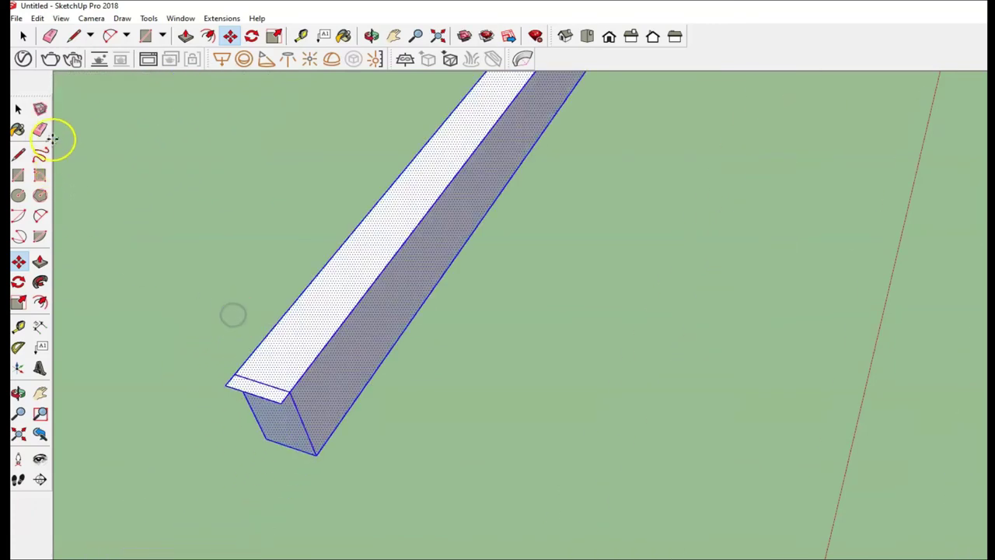
- Select the thin sliver face at the beam's end and erase it
{"action": "left_click", "coordinate": [19, 110]}
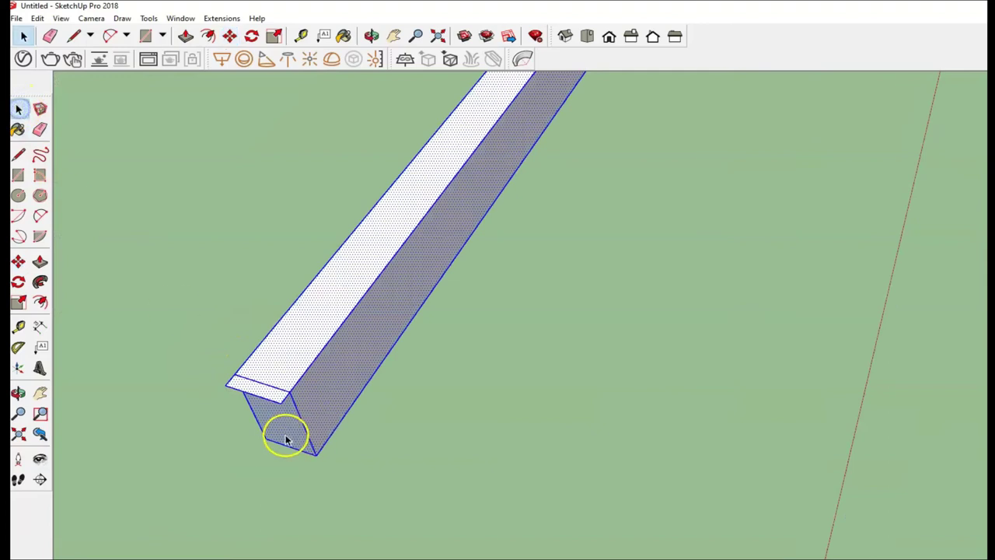
{"action": "left_click", "coordinate": [225, 425]}
{"action": "left_click", "coordinate": [251, 394]}
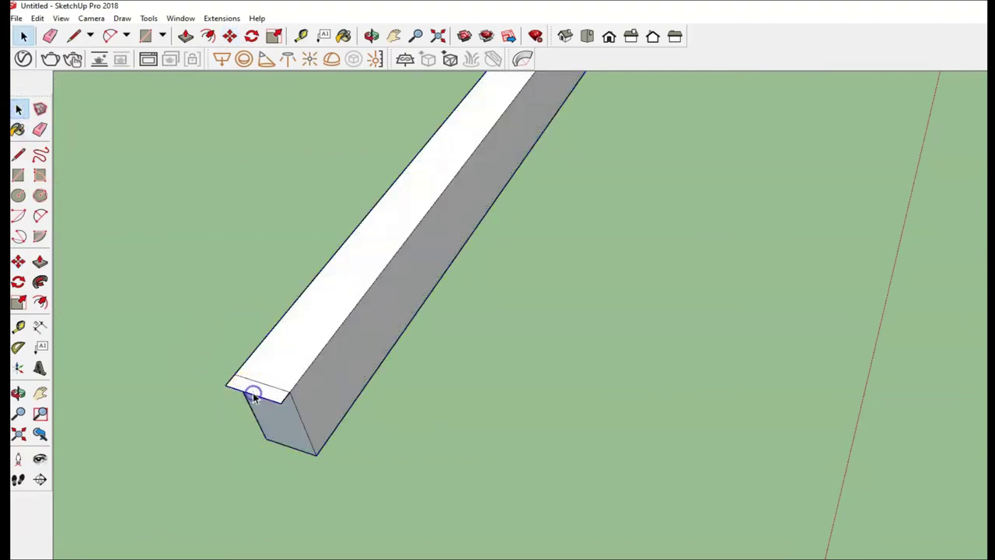
{"action": "left_click", "coordinate": [266, 400]}
- Clear the beam's selection and orbit the view around the slat beam
{"action": "scroll", "coordinate": [351, 351], "scroll_direction": "down", "scroll_amount": 2}
{"action": "scroll", "coordinate": [349, 350], "scroll_direction": "down", "scroll_amount": 3}
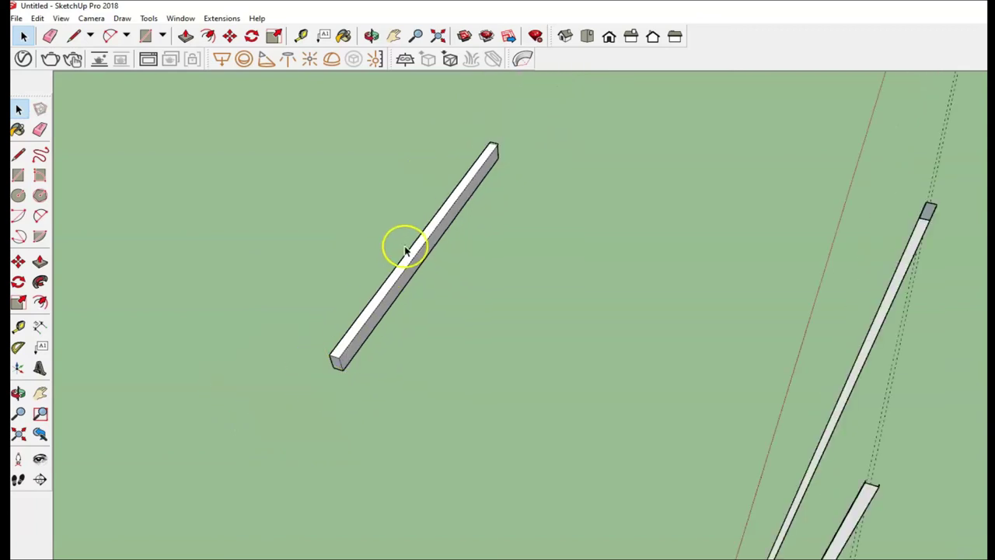
{"action": "mouse_move", "coordinate": [472, 195]}
{"action": "middle_mouse_down", "text": "shift"}
{"action": "mouse_move", "coordinate": [288, 436]}
{"action": "mouse_move", "coordinate": [262, 515]}
{"action": "mouse_move", "coordinate": [287, 506]}
{"action": "middle_mouse_up", "text": "shift"}
{"action": "scroll", "coordinate": [294, 422], "scroll_direction": "up", "scroll_amount": 2}
{"action": "scroll", "coordinate": [294, 422], "scroll_direction": "up", "scroll_amount": 1}
{"action": "scroll", "coordinate": [300, 418], "scroll_direction": "down", "scroll_amount": 1}
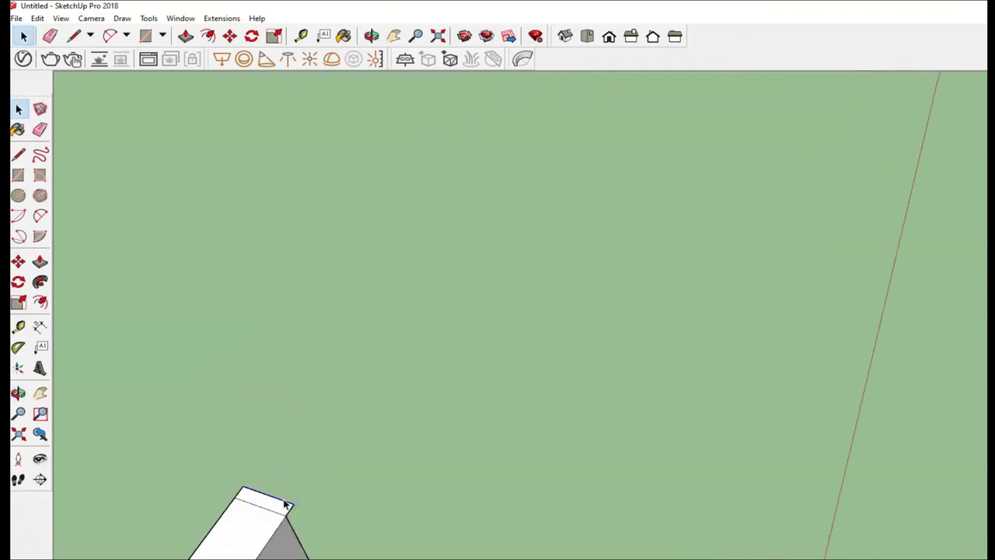
{"action": "left_click", "coordinate": [287, 509]}
{"action": "left_click", "coordinate": [236, 497]}
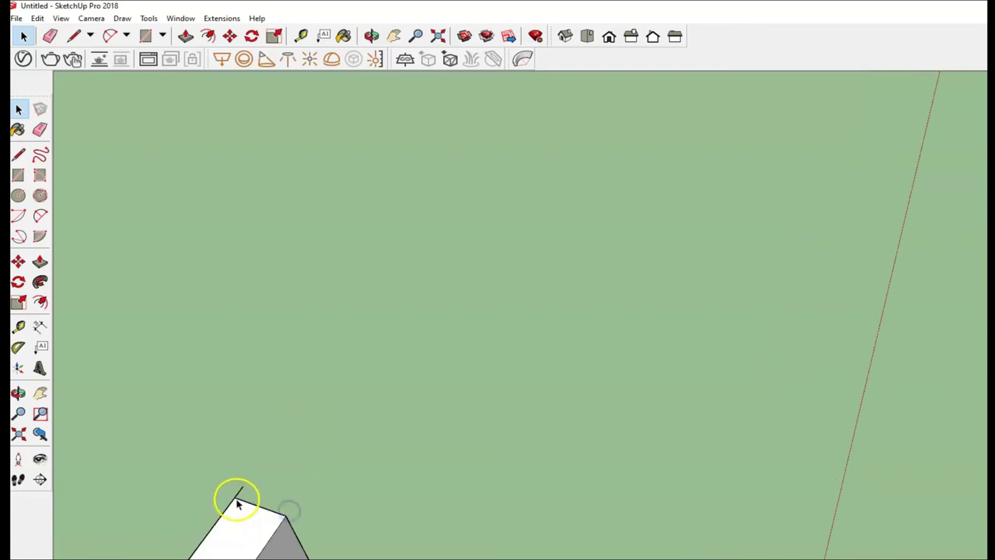
{"action": "left_click", "coordinate": [319, 506]}
{"action": "mouse_move", "coordinate": [311, 544]}
{"action": "middle_mouse_down"}
{"action": "mouse_move", "coordinate": [301, 552]}
{"action": "mouse_move", "coordinate": [204, 410]}
{"action": "mouse_move", "coordinate": [238, 384]}
{"action": "mouse_move", "coordinate": [200, 382]}
{"action": "middle_mouse_up"}
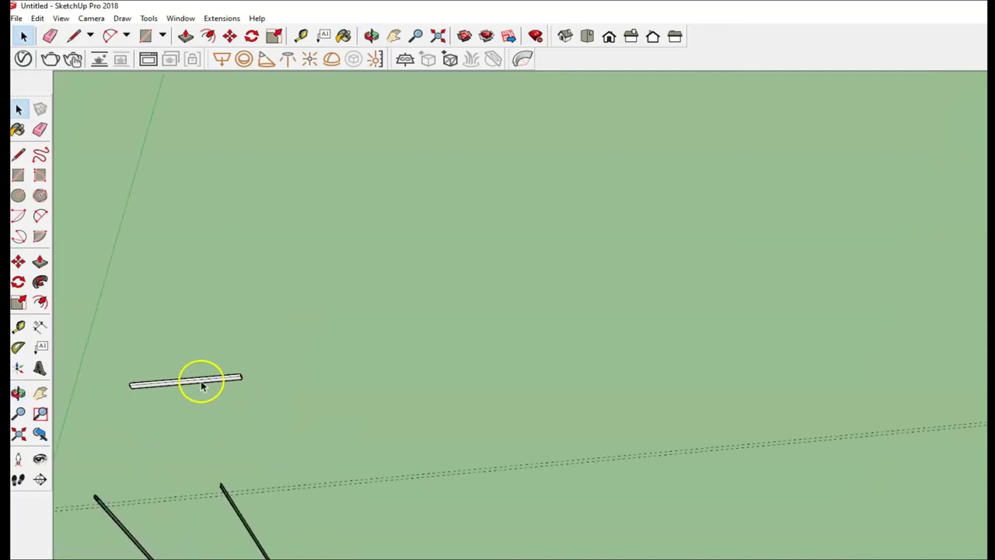
- Window-select the slat beam and pick it up by its endpoint with Move
{"action": "left_click_drag", "start_coordinate": [91, 353], "coordinate": [317, 423]}
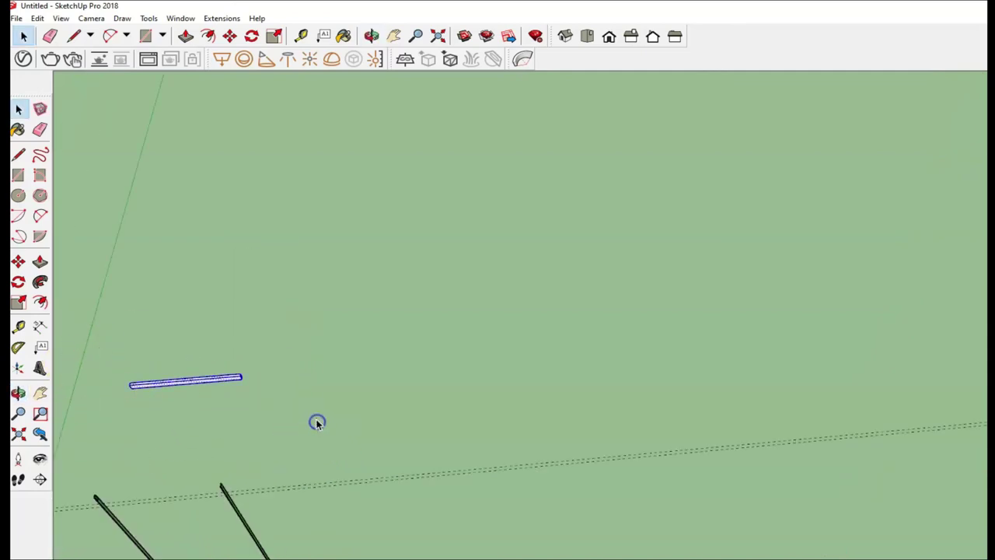
{"action": "scroll", "coordinate": [201, 387], "scroll_direction": "up", "scroll_amount": 2}
{"action": "scroll", "coordinate": [200, 386], "scroll_direction": "up", "scroll_amount": 2}
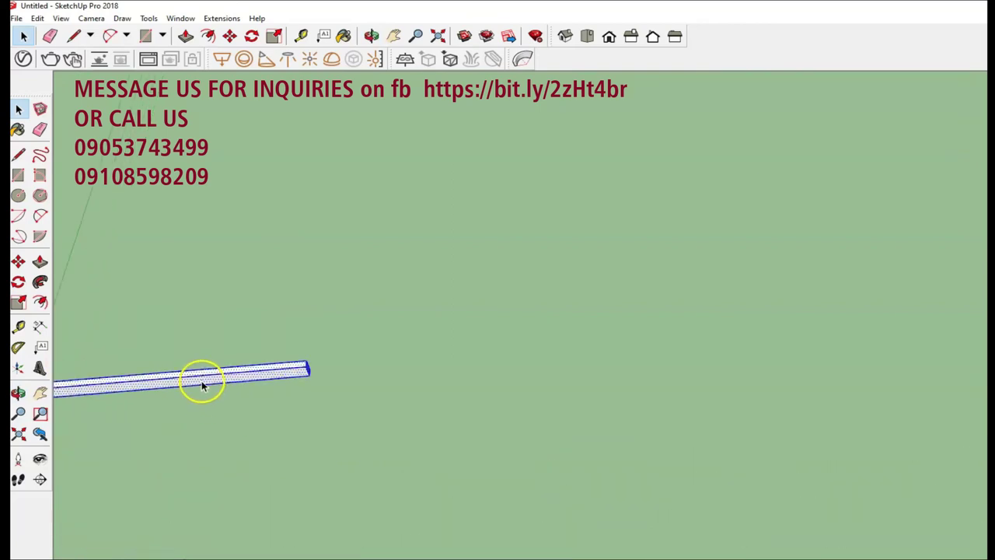
{"action": "scroll", "coordinate": [201, 386], "scroll_direction": "up", "scroll_amount": 1}
{"action": "right_click", "coordinate": [201, 384]}
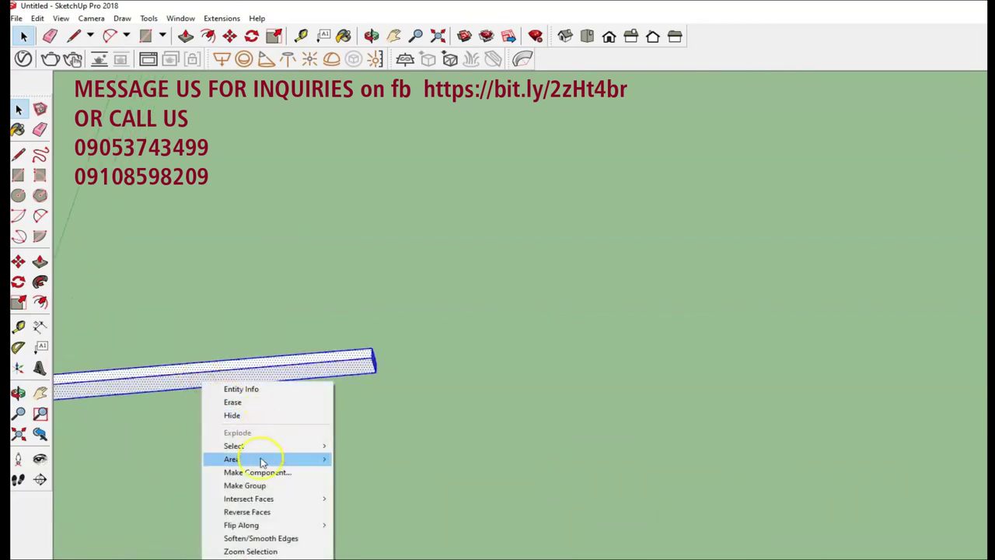
{"action": "left_click", "coordinate": [261, 485]}
{"action": "scroll", "coordinate": [253, 404], "scroll_direction": "down", "scroll_amount": 3}
{"action": "scroll", "coordinate": [191, 417], "scroll_direction": "down", "scroll_amount": 2}
{"action": "middle_click_drag", "start_coordinate": [191, 417], "coordinate": [315, 340]}
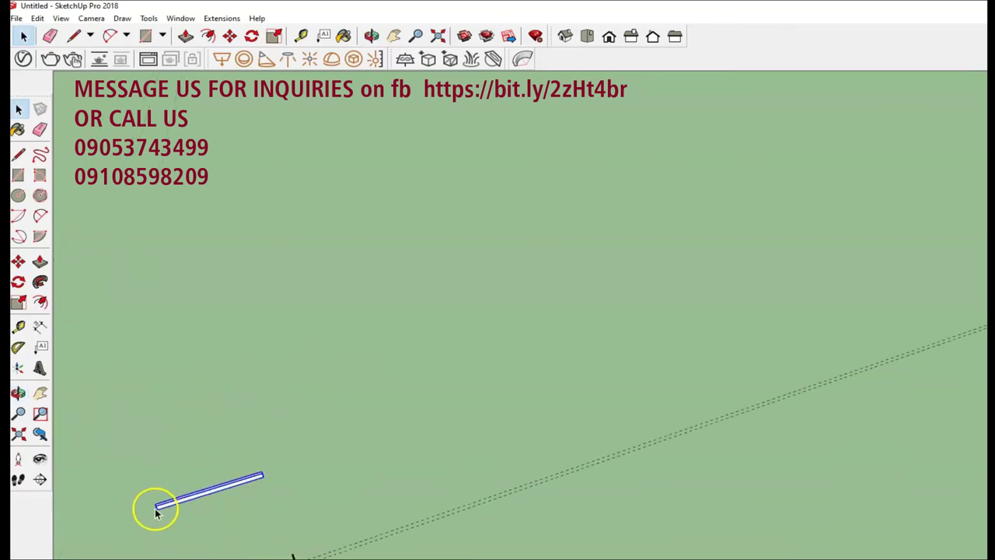
{"action": "left_click", "coordinate": [231, 36]}
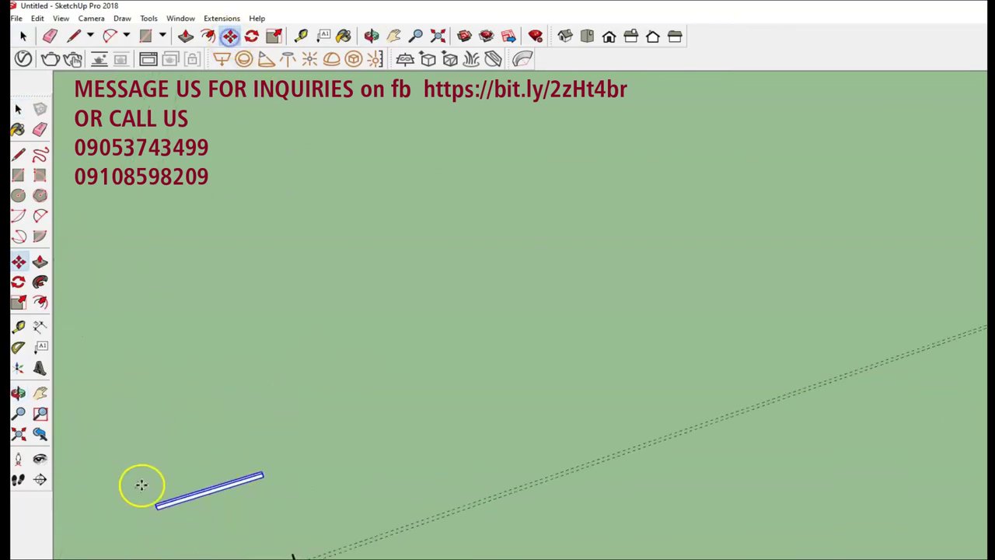
{"action": "left_click", "coordinate": [261, 475]}
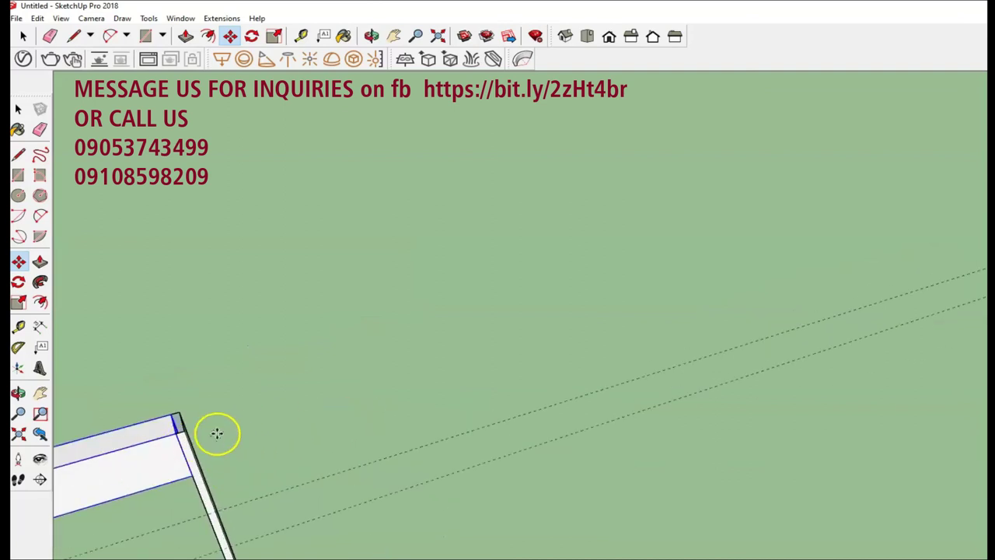
- Drop the slat beam against the top of the post and clear the selection
{"action": "left_click", "coordinate": [442, 451]}
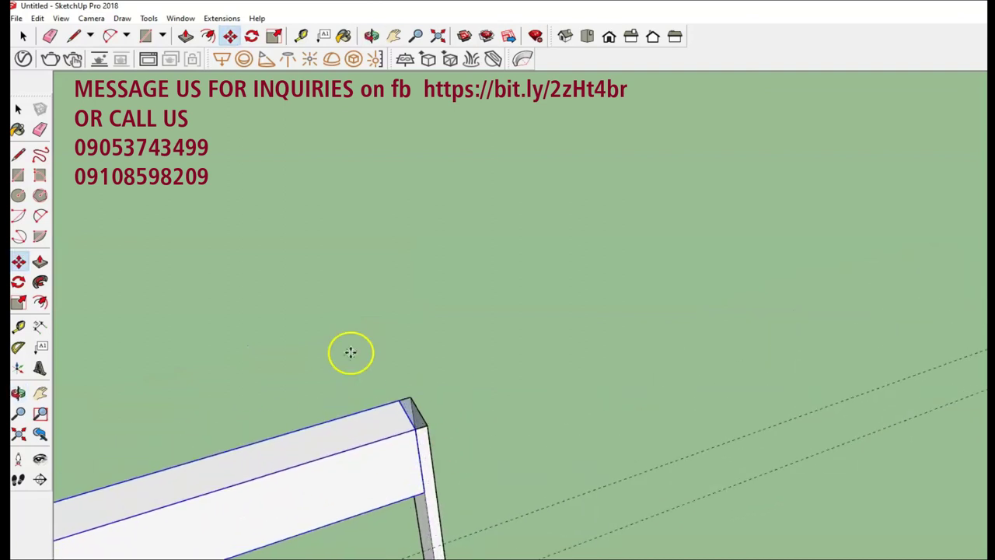
{"action": "left_click", "coordinate": [18, 154]}
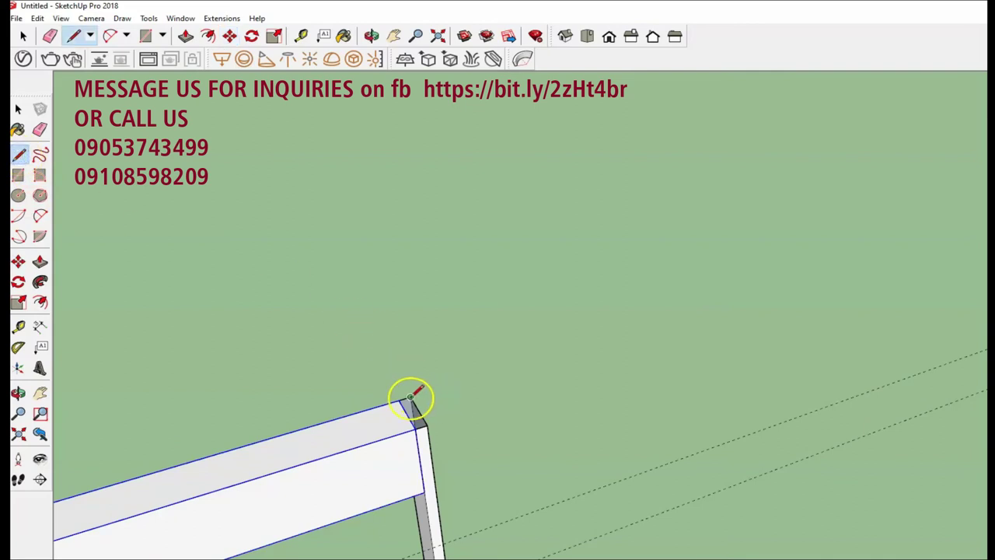
{"action": "key", "text": "space"}
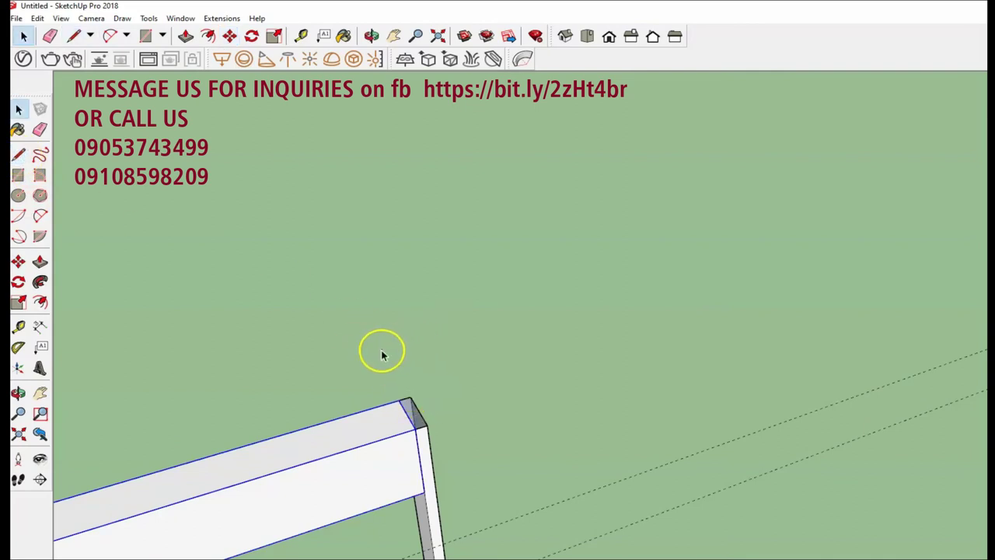
{"action": "left_click", "coordinate": [381, 354]}
- Draw a line from the beam's corner to its top endpoint and a diagonal across the near end face
{"action": "left_click", "coordinate": [18, 154]}
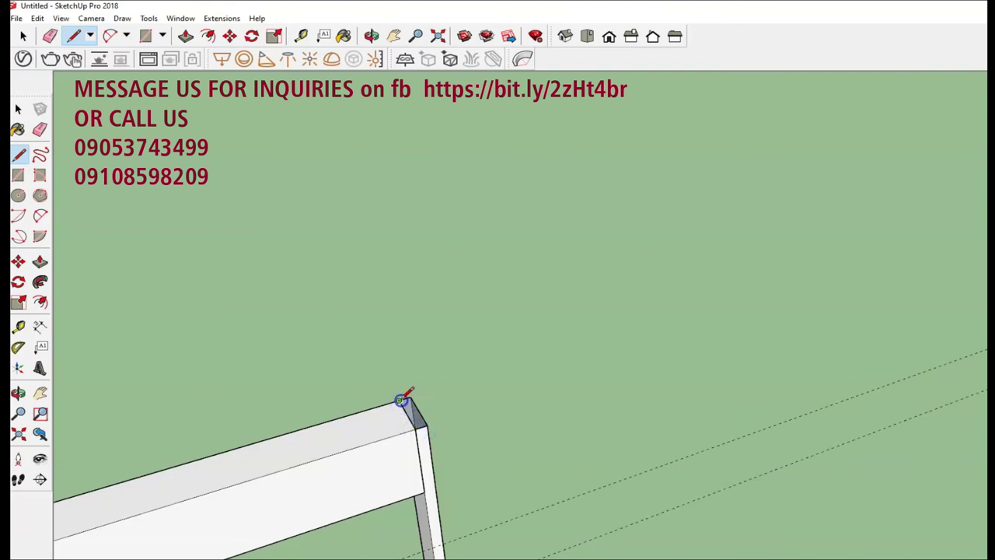
{"action": "scroll", "coordinate": [398, 401], "scroll_direction": "up", "scroll_amount": 1}
{"action": "scroll", "coordinate": [407, 392], "scroll_direction": "up", "scroll_amount": 1}
{"action": "scroll", "coordinate": [392, 388], "scroll_direction": "up", "scroll_amount": 1}
{"action": "left_click", "coordinate": [389, 387]}
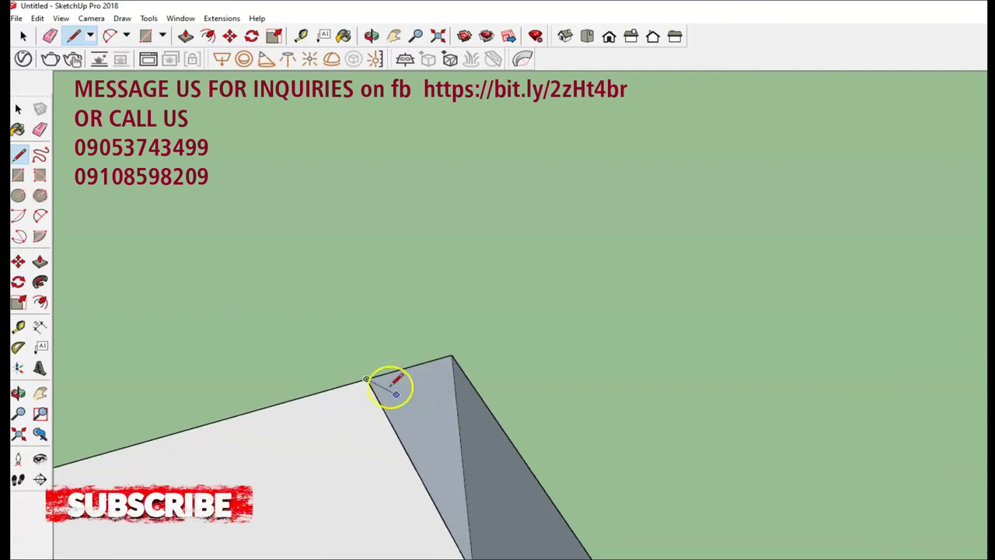
{"action": "left_click_drag", "start_coordinate": [367, 378], "coordinate": [454, 359]}
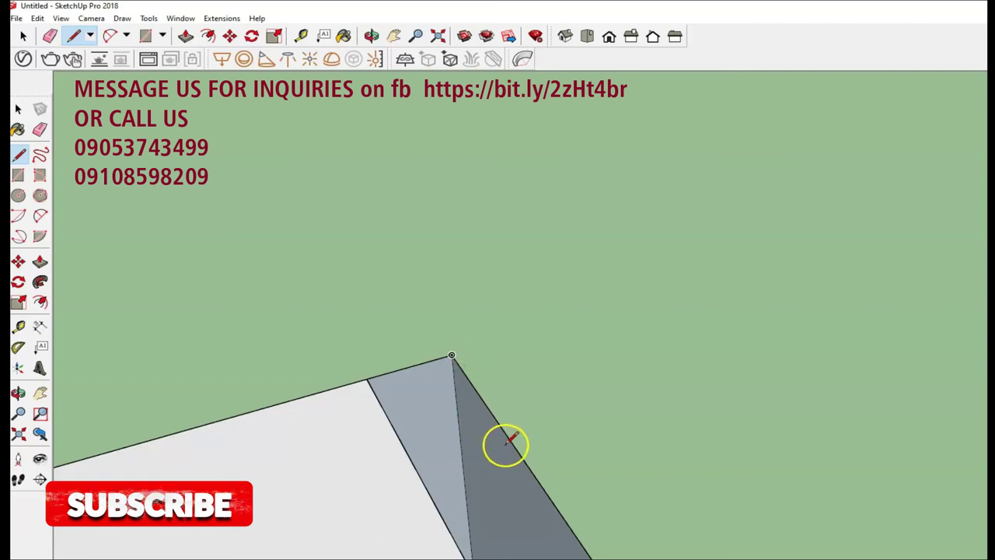
{"action": "scroll", "coordinate": [506, 444], "scroll_direction": "down", "scroll_amount": 2}
{"action": "scroll", "coordinate": [511, 456], "scroll_direction": "down", "scroll_amount": 1}
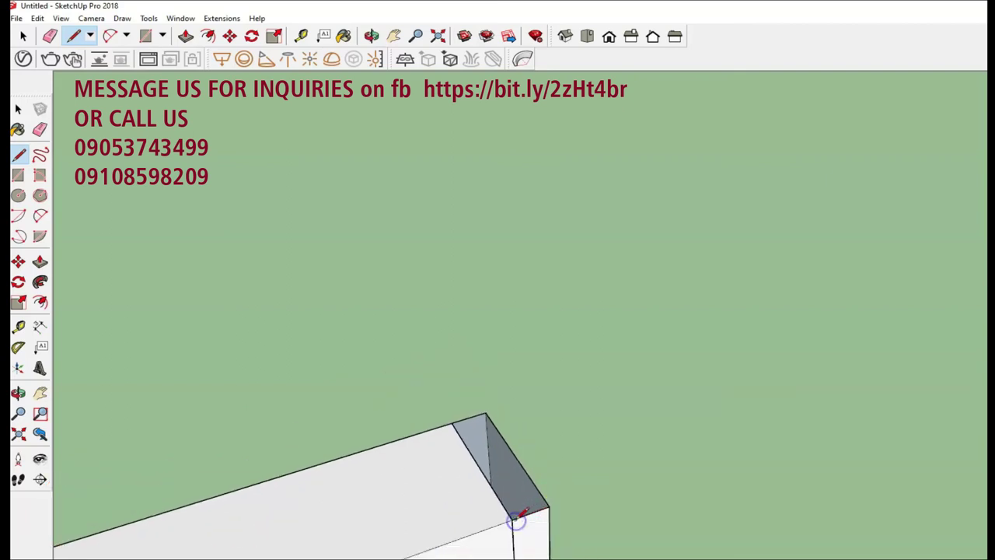
{"action": "left_click_drag", "start_coordinate": [455, 423], "coordinate": [511, 516]}
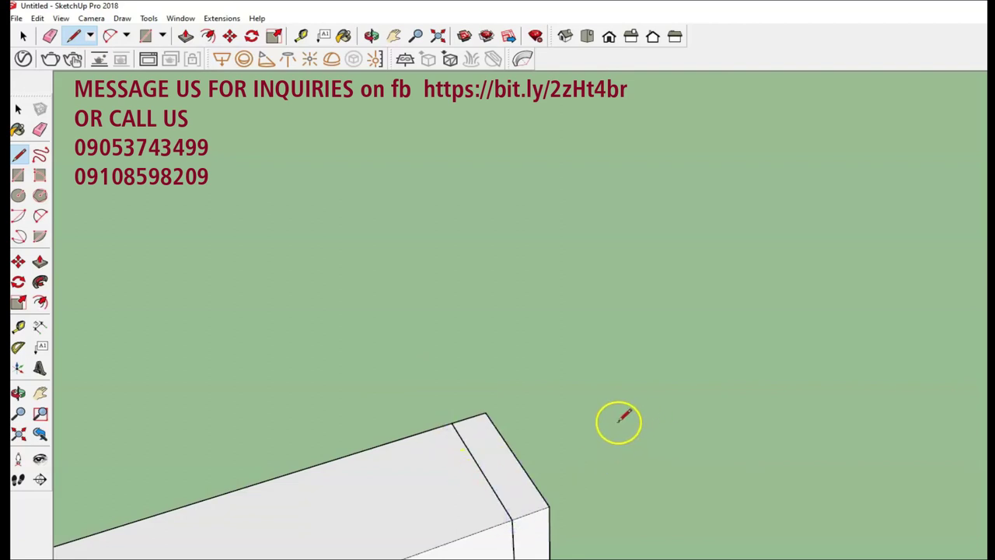
- Draw a diagonal across the beam's far end face, then lower the view toward ground level
{"action": "scroll", "coordinate": [433, 466], "scroll_direction": "down", "scroll_amount": 2}
{"action": "scroll", "coordinate": [419, 478], "scroll_direction": "down", "scroll_amount": 2}
{"action": "mouse_move", "coordinate": [334, 506]}
{"action": "middle_mouse_down"}
{"action": "mouse_move", "coordinate": [348, 455]}
{"action": "mouse_move", "coordinate": [901, 337]}
{"action": "middle_mouse_up"}
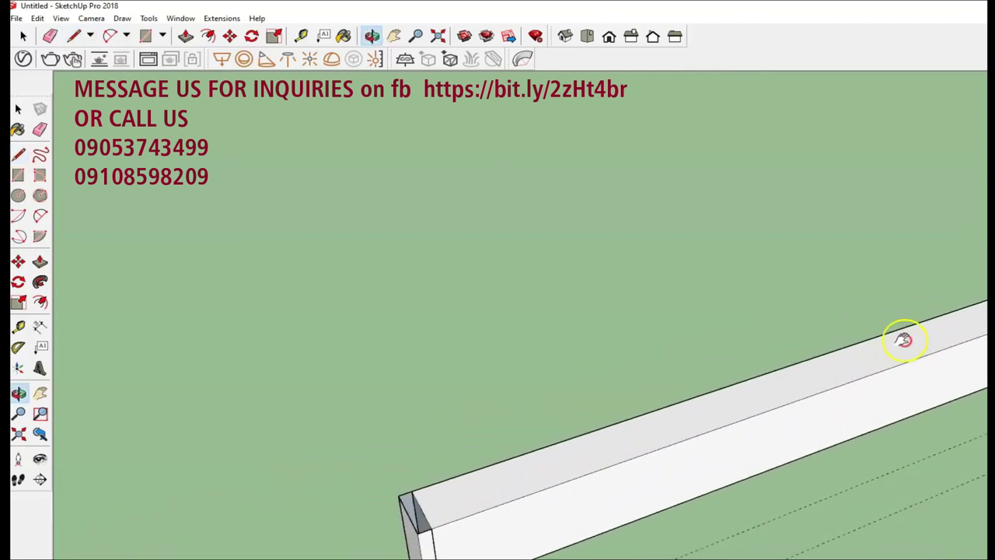
{"action": "scroll", "coordinate": [489, 480], "scroll_direction": "up", "scroll_amount": 1}
{"action": "scroll", "coordinate": [472, 482], "scroll_direction": "up", "scroll_amount": 1}
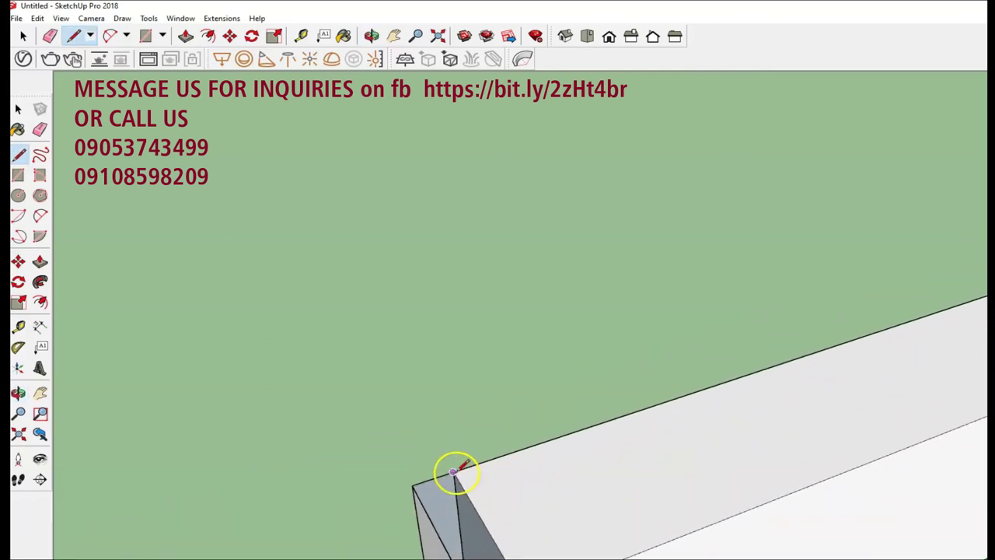
{"action": "left_click", "coordinate": [481, 517]}
{"action": "left_click", "coordinate": [454, 472]}
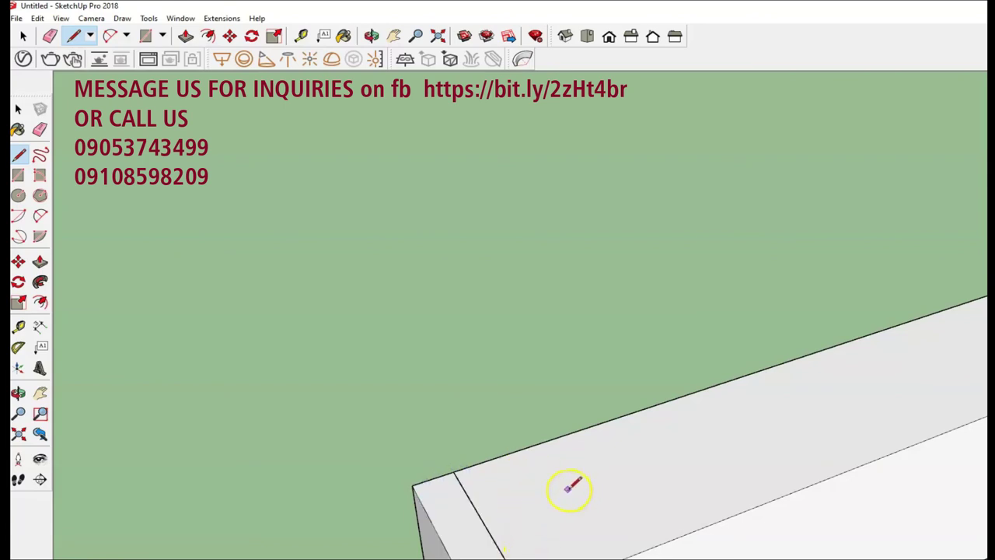
{"action": "key", "text": "space"}
{"action": "scroll", "coordinate": [566, 489], "scroll_direction": "down", "scroll_amount": 2}
{"action": "scroll", "coordinate": [566, 489], "scroll_direction": "down", "scroll_amount": 1}
{"action": "scroll", "coordinate": [657, 515], "scroll_direction": "down", "scroll_amount": 1}
{"action": "mouse_move", "coordinate": [671, 513]}
{"action": "middle_mouse_down"}
{"action": "mouse_move", "coordinate": [396, 346]}
{"action": "mouse_move", "coordinate": [393, 320]}
{"action": "middle_mouse_up"}
{"action": "mouse_move", "coordinate": [634, 549]}
{"action": "middle_mouse_down"}
{"action": "mouse_move", "coordinate": [724, 527]}
{"action": "mouse_move", "coordinate": [568, 515]}
{"action": "middle_mouse_up"}
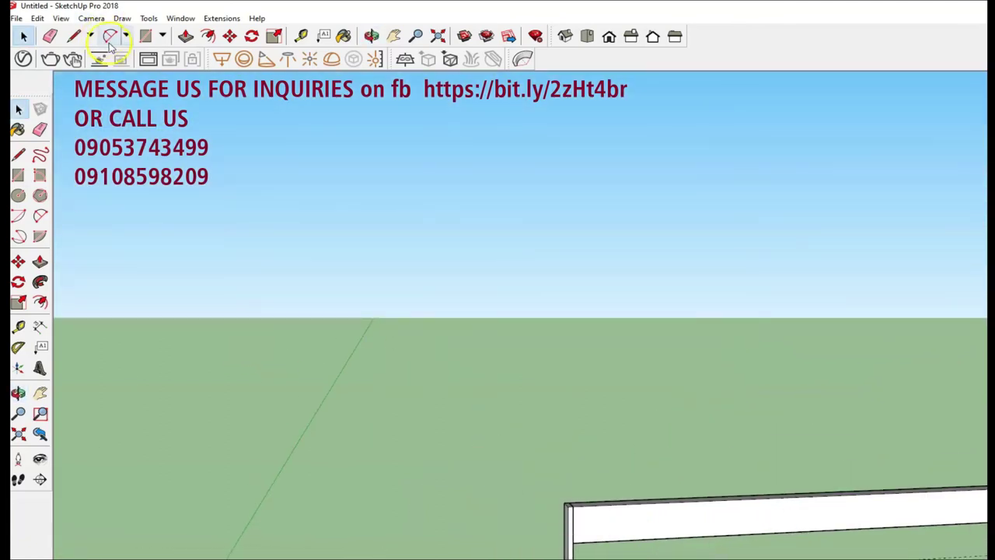
- Move a copy of the slat down to the inferred intersection below it
{"action": "left_click", "coordinate": [230, 36]}
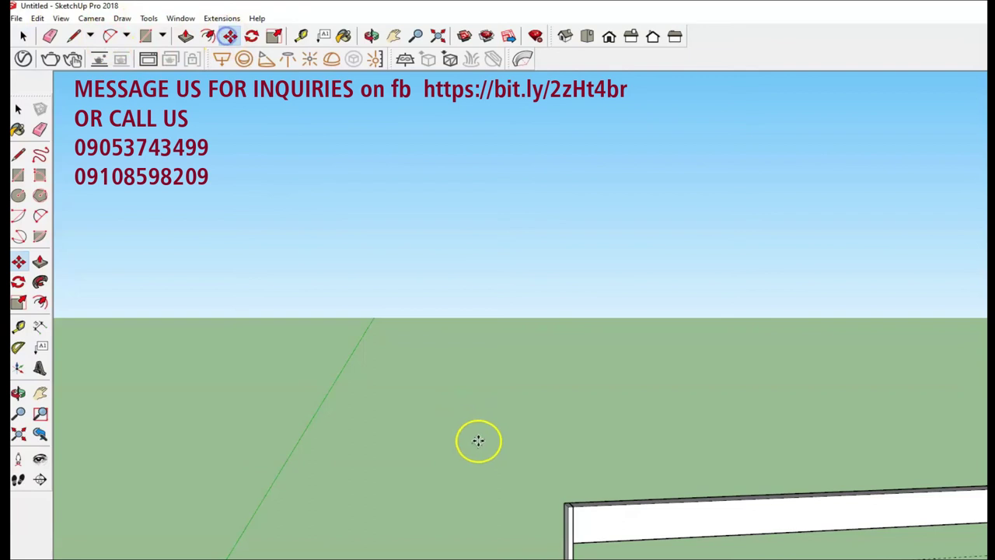
{"action": "left_click", "coordinate": [573, 508]}
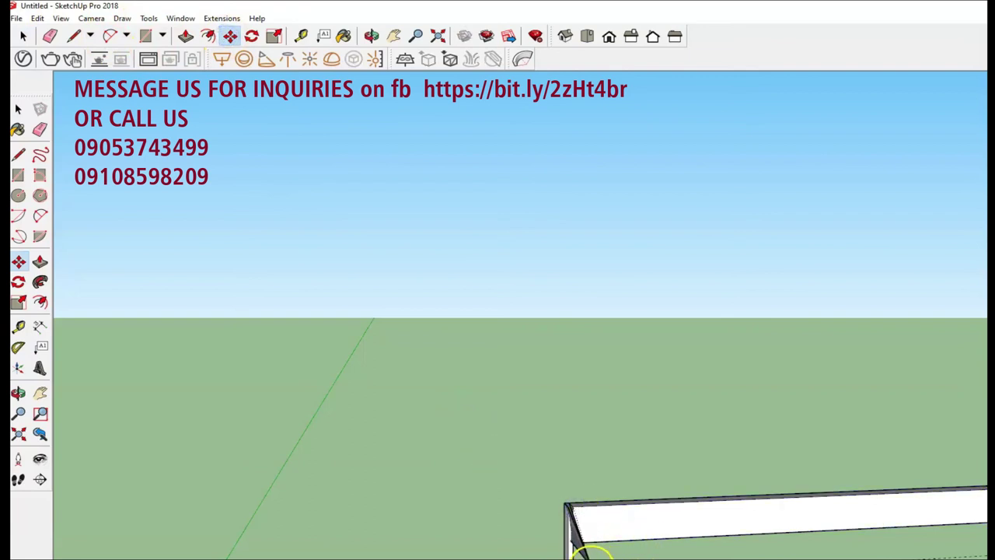
{"action": "key", "text": "Escape"}
{"action": "left_click", "coordinate": [576, 506]}
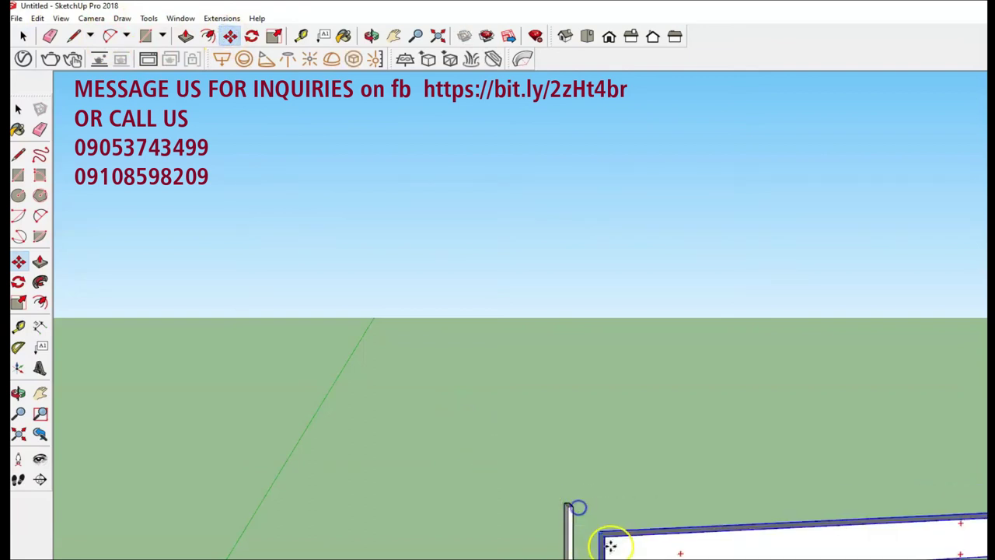
{"action": "key", "text": "Escape"}
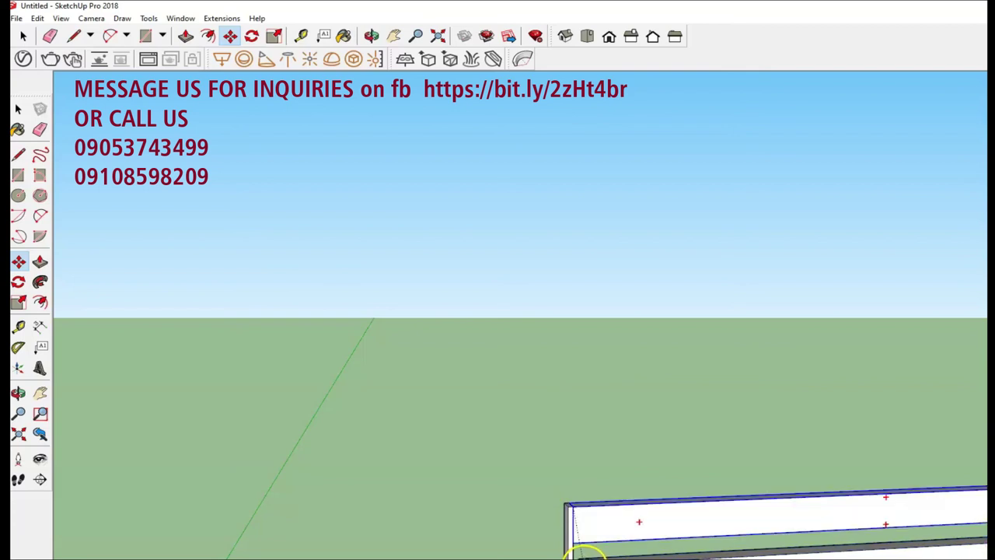
{"action": "left_click", "coordinate": [576, 551]}
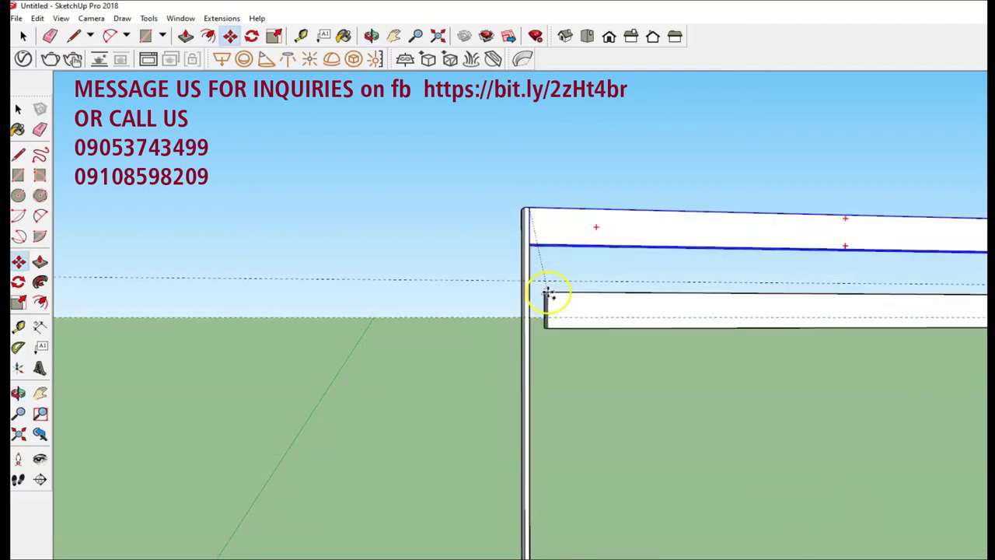
{"action": "left_click", "coordinate": [532, 281]}
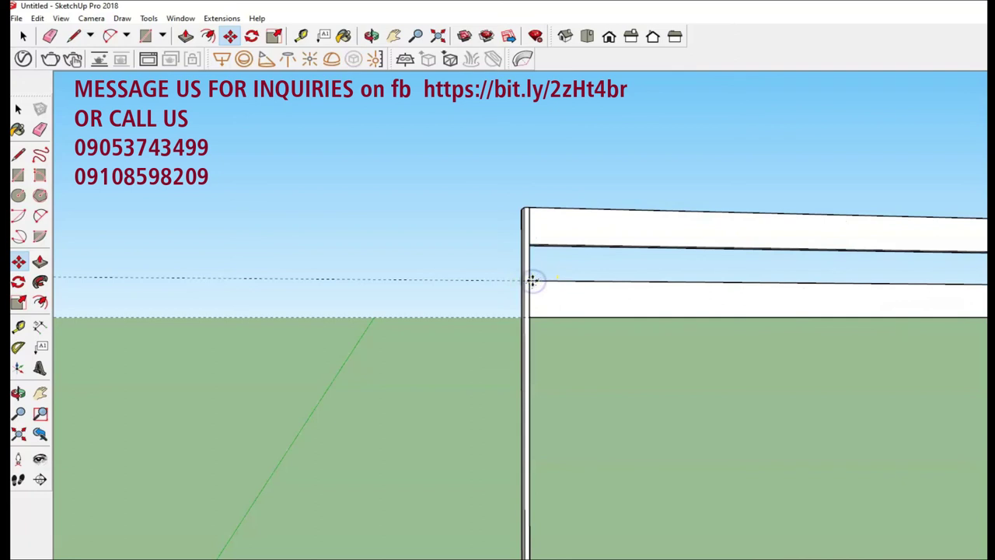
- Enter x20 to array 20 evenly spaced slats and view the bottom of the stack
{"action": "type", "text": "x20"}
{"action": "key", "text": "Return"}
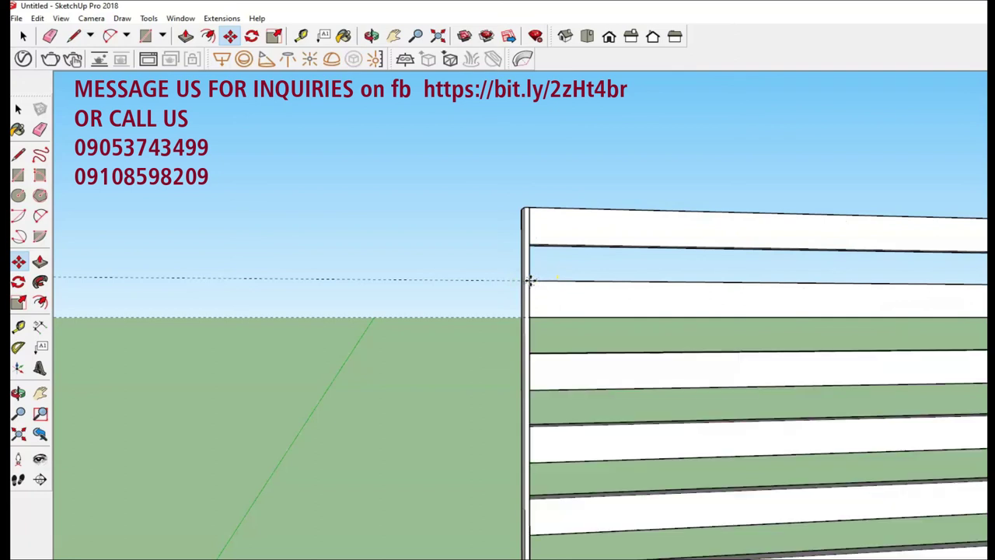
{"action": "scroll", "coordinate": [540, 326], "scroll_direction": "down", "scroll_amount": 3}
{"action": "scroll", "coordinate": [551, 358], "scroll_direction": "down", "scroll_amount": 2}
{"action": "scroll", "coordinate": [555, 404], "scroll_direction": "down", "scroll_amount": 2}
{"action": "scroll", "coordinate": [583, 550], "scroll_direction": "up", "scroll_amount": 1}
{"action": "scroll", "coordinate": [567, 552], "scroll_direction": "up", "scroll_amount": 3}
{"action": "middle_click_drag", "start_coordinate": [560, 554], "coordinate": [586, 204], "text": "shift"}
{"action": "scroll", "coordinate": [560, 224], "scroll_direction": "up", "scroll_amount": 3}
{"action": "scroll", "coordinate": [538, 238], "scroll_direction": "up", "scroll_amount": 2}
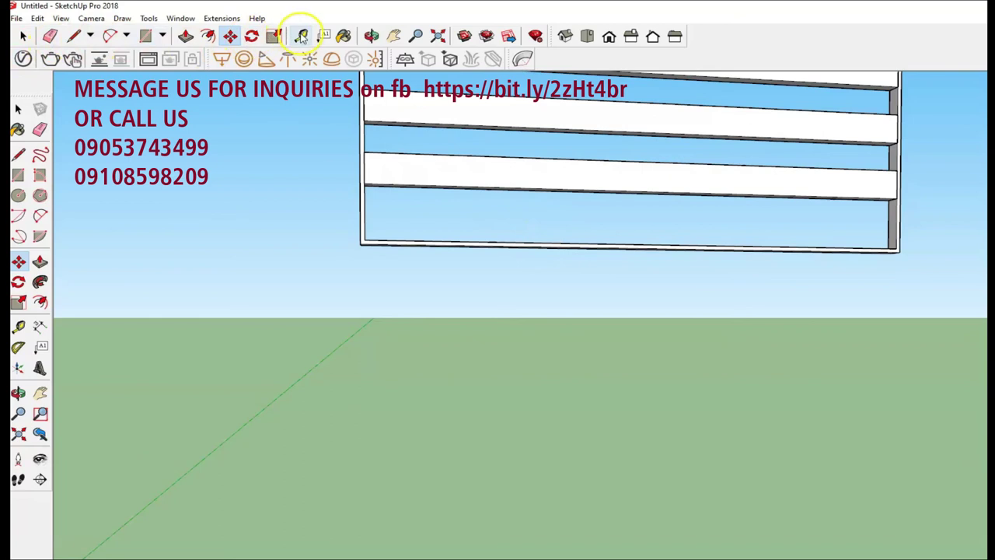
- Push/Pull the bottom rail's face to make the rail slab thinner
{"action": "left_click", "coordinate": [74, 37]}
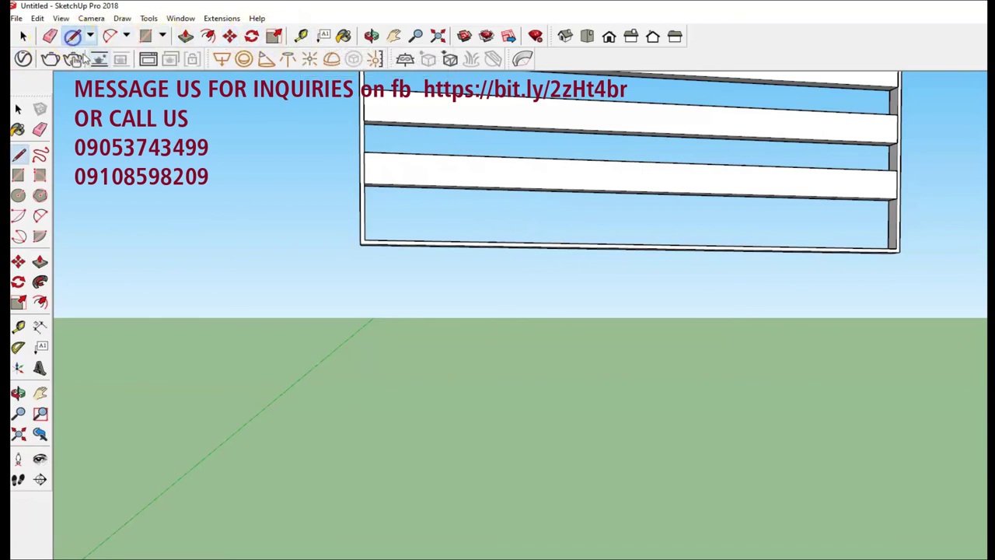
{"action": "scroll", "coordinate": [365, 240], "scroll_direction": "up", "scroll_amount": 2}
{"action": "scroll", "coordinate": [367, 238], "scroll_direction": "up", "scroll_amount": 2}
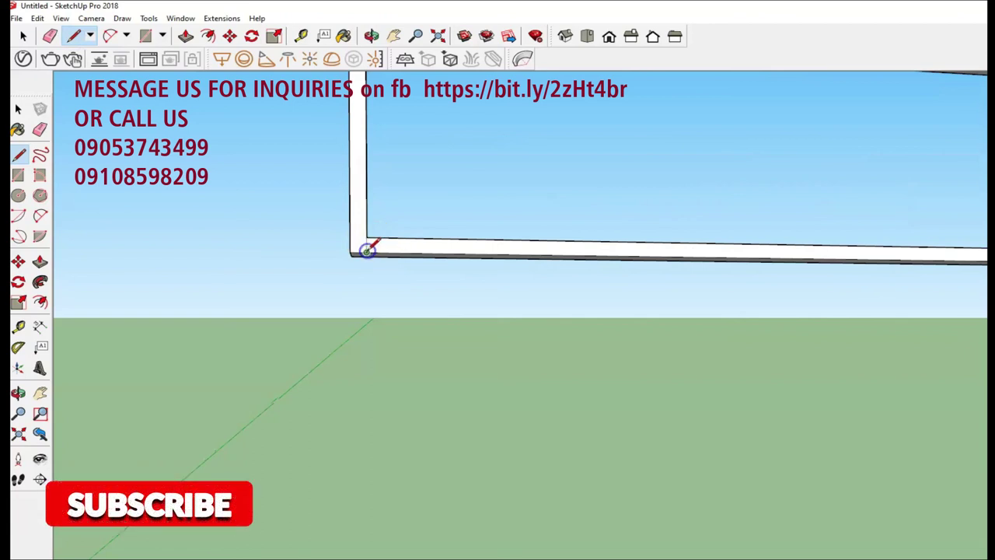
{"action": "scroll", "coordinate": [657, 303], "scroll_direction": "down", "scroll_amount": 1}
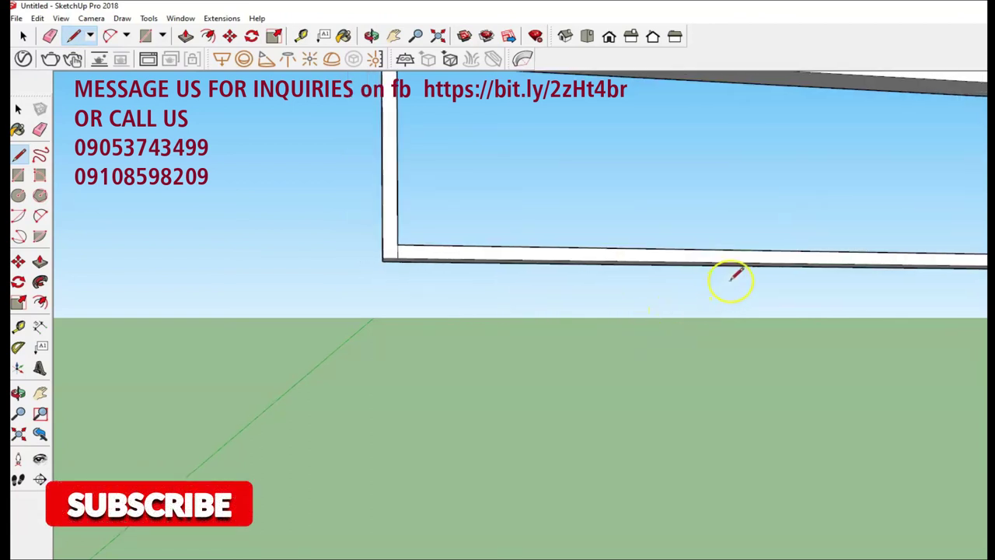
{"action": "scroll", "coordinate": [734, 272], "scroll_direction": "down", "scroll_amount": 1}
{"action": "scroll", "coordinate": [741, 262], "scroll_direction": "down", "scroll_amount": 1}
{"action": "middle_click_drag", "start_coordinate": [741, 261], "coordinate": [317, 259]}
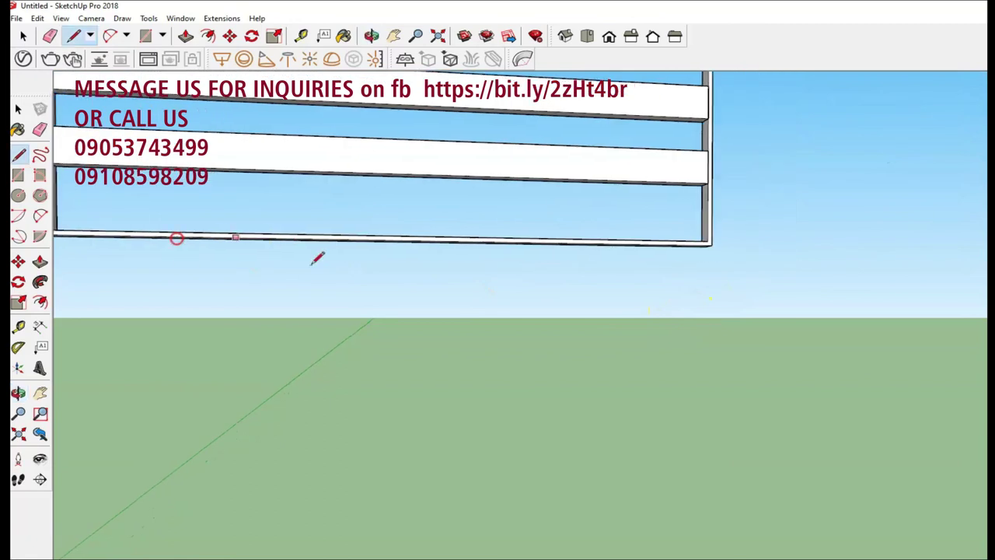
{"action": "scroll", "coordinate": [709, 243], "scroll_direction": "up", "scroll_amount": 2}
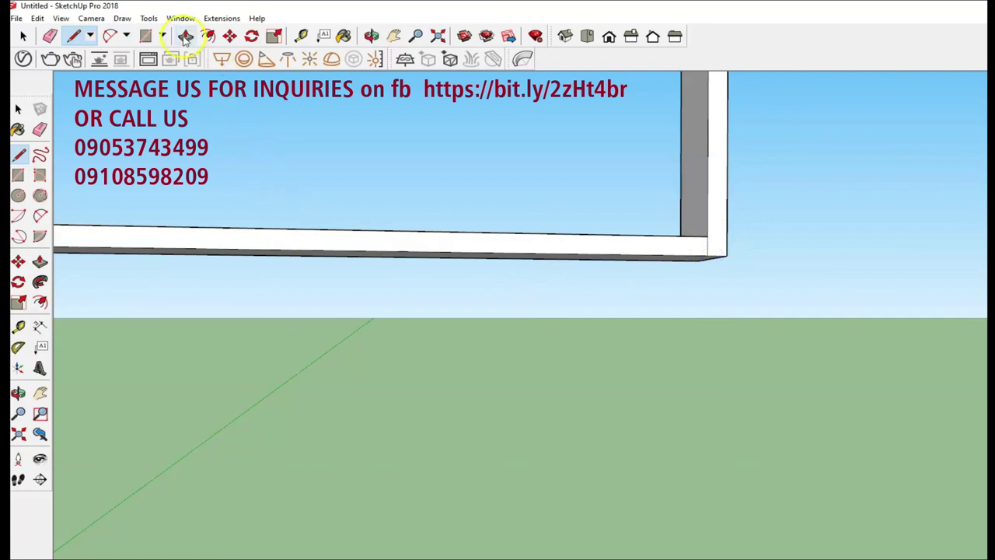
{"action": "left_click", "coordinate": [185, 36]}
{"action": "left_click", "coordinate": [239, 239]}
{"action": "left_click_drag", "start_coordinate": [233, 241], "coordinate": [268, 240]}
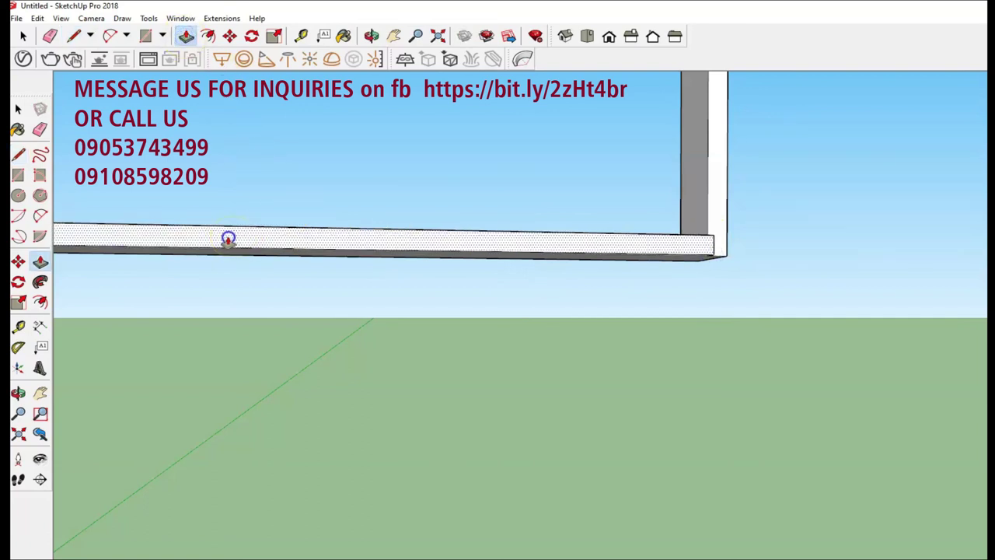
{"action": "left_click", "coordinate": [282, 235]}
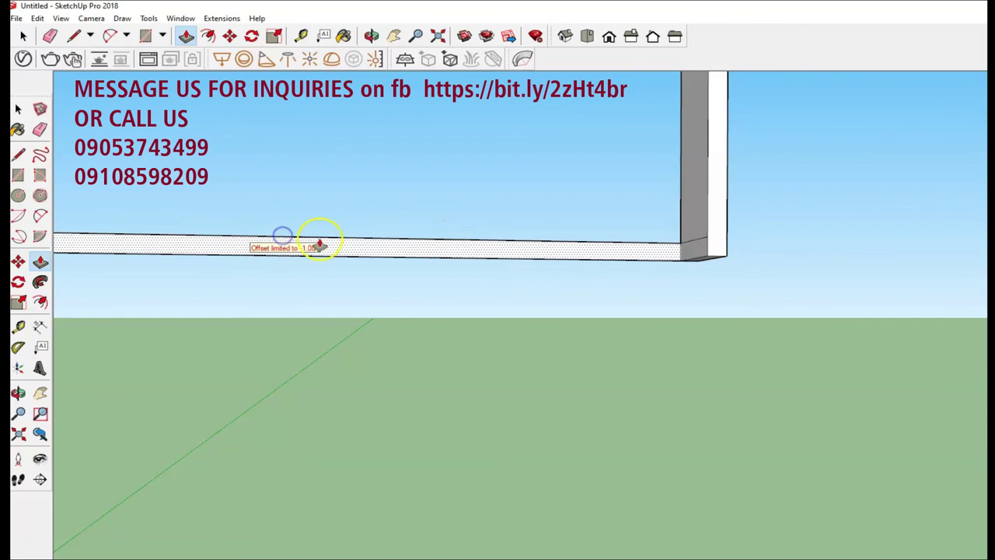
- Delete the bottom rail face and its leftover edge, then undo three times
{"action": "key", "text": "space"}
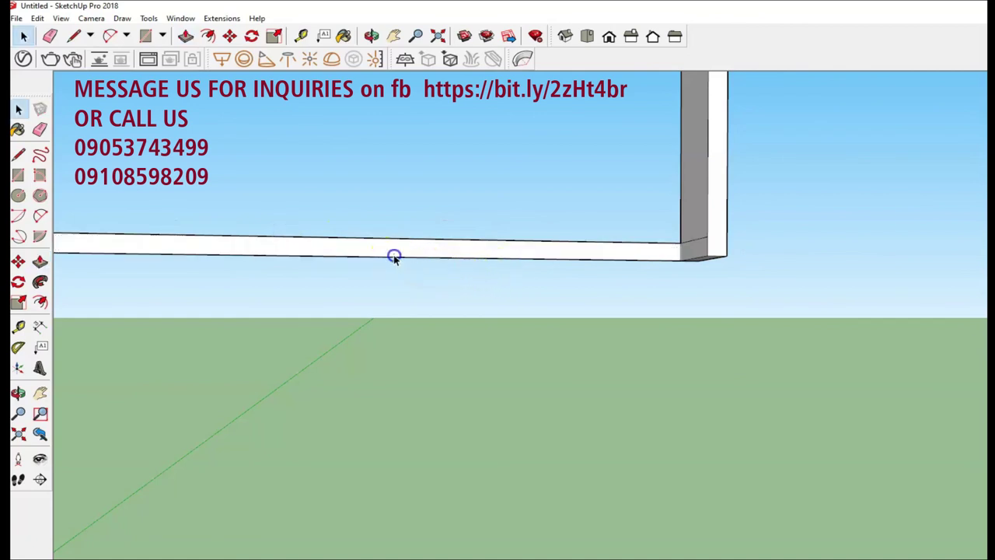
{"action": "left_click", "coordinate": [394, 259]}
{"action": "key", "text": "Delete"}
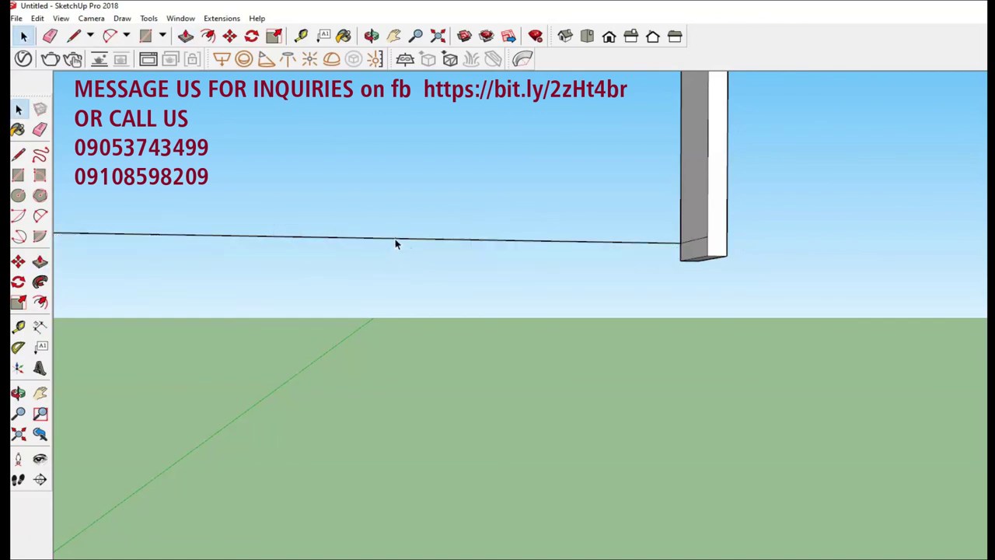
{"action": "key", "text": "Delete"}
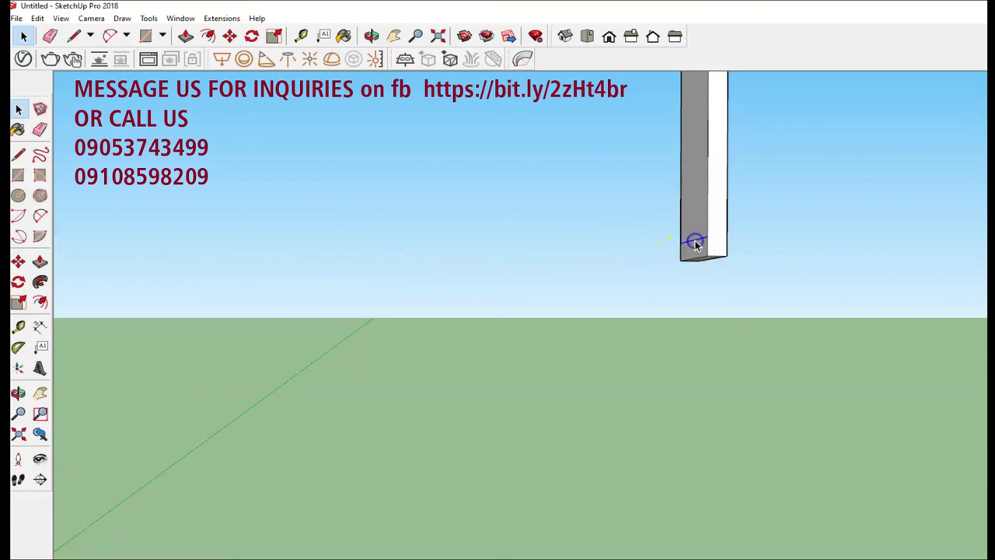
{"action": "key", "text": "ctrl+z"}
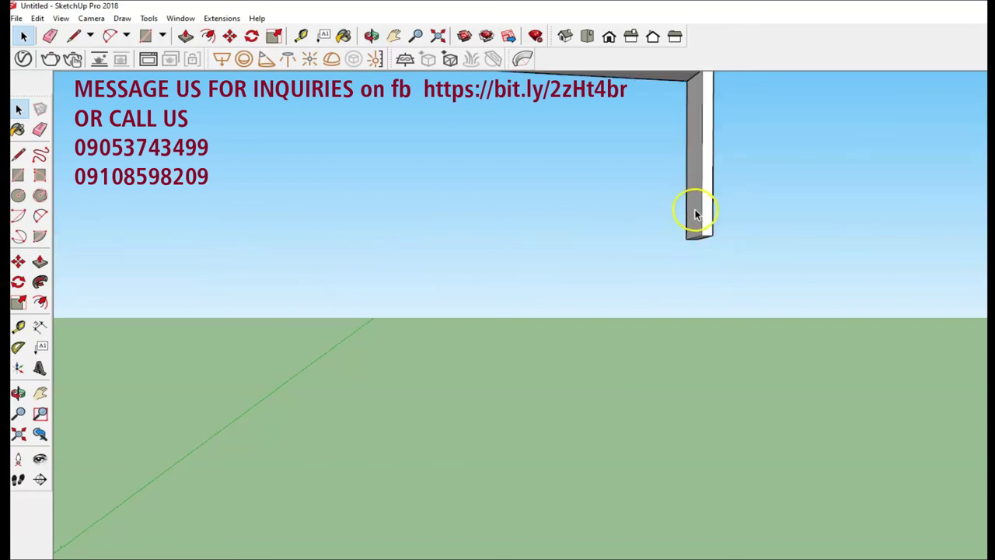
{"action": "key", "text": "ctrl+z"}
{"action": "key", "text": "ctrl+z"}
{"action": "key", "text": "ctrl+z"}
{"action": "key", "text": "ctrl+z"}
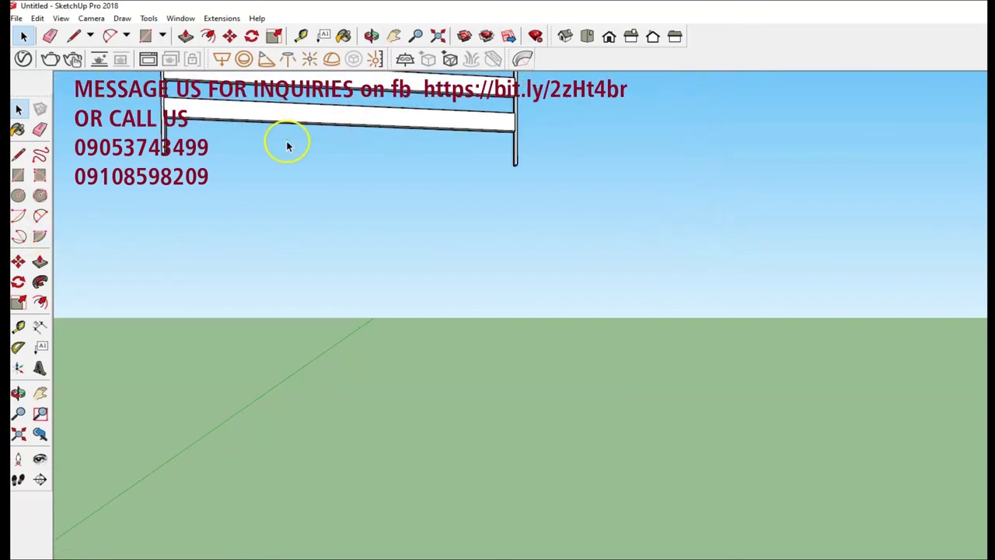
{"action": "key", "text": "ctrl+z"}
{"action": "middle_click_drag", "start_coordinate": [167, 160], "coordinate": [178, 183]}
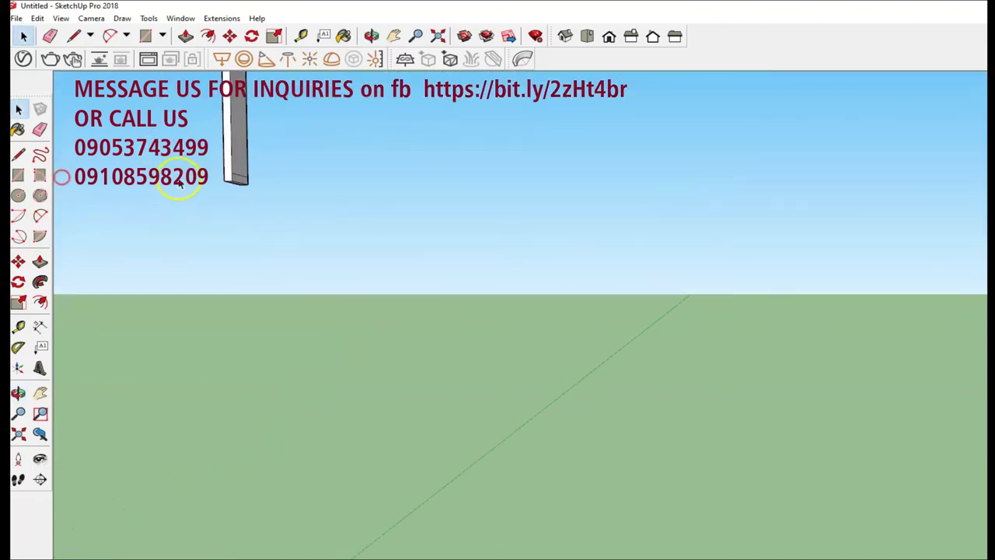
{"action": "middle_click_drag", "start_coordinate": [242, 178], "coordinate": [241, 176]}
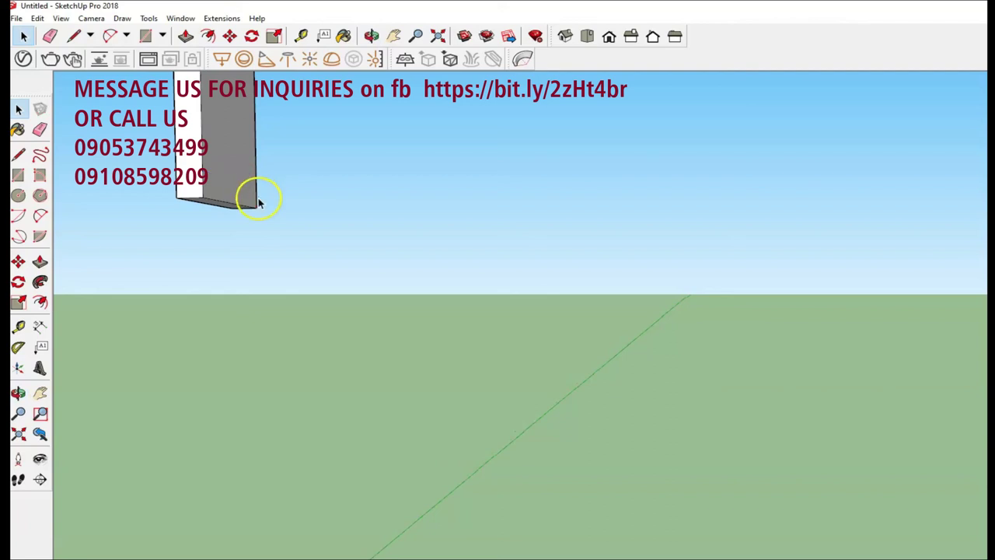
{"action": "mouse_move", "coordinate": [259, 202]}
{"action": "middle_mouse_down"}
{"action": "mouse_move", "coordinate": [292, 176]}
{"action": "mouse_move", "coordinate": [741, 247]}
{"action": "mouse_move", "coordinate": [880, 329]}
{"action": "mouse_move", "coordinate": [908, 334]}
{"action": "mouse_move", "coordinate": [970, 305]}
{"action": "middle_mouse_up"}
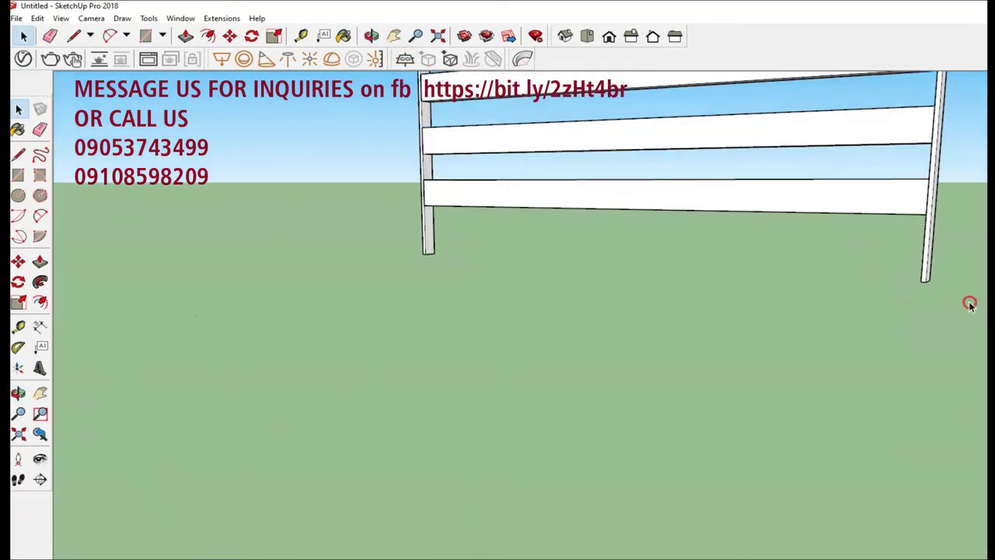
{"action": "mouse_move", "coordinate": [899, 247]}
{"action": "middle_mouse_down"}
{"action": "mouse_move", "coordinate": [547, 284]}
{"action": "mouse_move", "coordinate": [521, 298]}
{"action": "mouse_move", "coordinate": [422, 263]}
{"action": "middle_mouse_up"}
{"action": "scroll", "coordinate": [422, 263], "scroll_direction": "down", "scroll_amount": 3}
{"action": "scroll", "coordinate": [446, 249], "scroll_direction": "down", "scroll_amount": 2}
{"action": "scroll", "coordinate": [447, 249], "scroll_direction": "down", "scroll_amount": 2}
{"action": "mouse_move", "coordinate": [479, 185]}
{"action": "middle_mouse_down"}
{"action": "mouse_move", "coordinate": [360, 469]}
{"action": "mouse_move", "coordinate": [334, 406]}
{"action": "middle_mouse_up"}
{"action": "scroll", "coordinate": [355, 346], "scroll_direction": "up", "scroll_amount": 2}
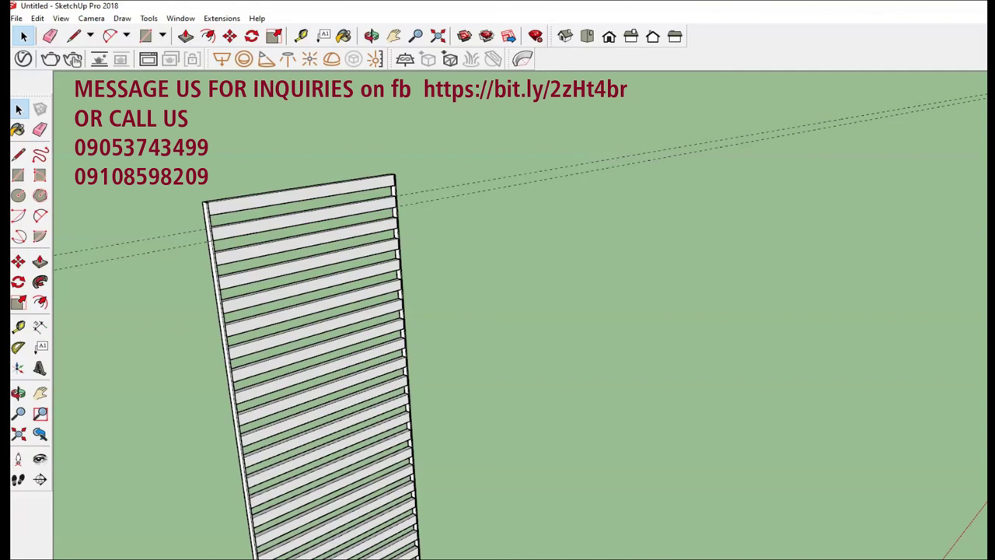
- Window-select the entire slatted panel and paint it red with Paint Bucket
{"action": "key", "text": "b"}
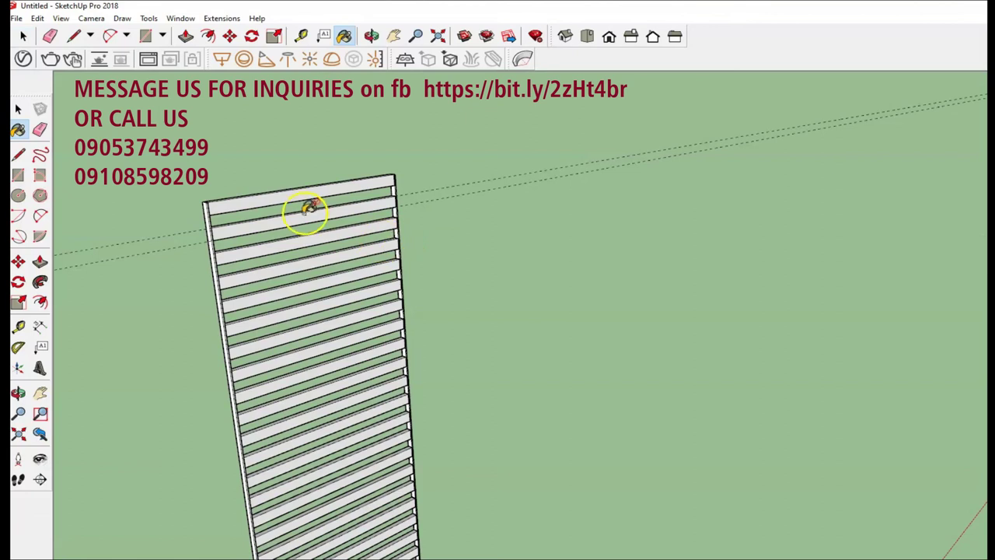
{"action": "key", "text": "space"}
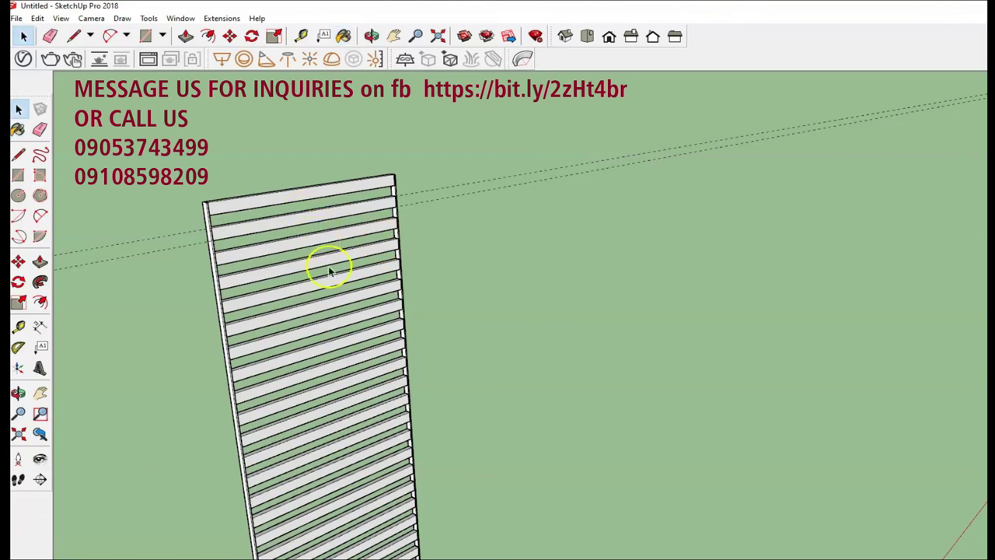
{"action": "scroll", "coordinate": [363, 314], "scroll_direction": "down", "scroll_amount": 2}
{"action": "scroll", "coordinate": [362, 314], "scroll_direction": "down", "scroll_amount": 2}
{"action": "left_click_drag", "start_coordinate": [233, 251], "coordinate": [520, 550]}
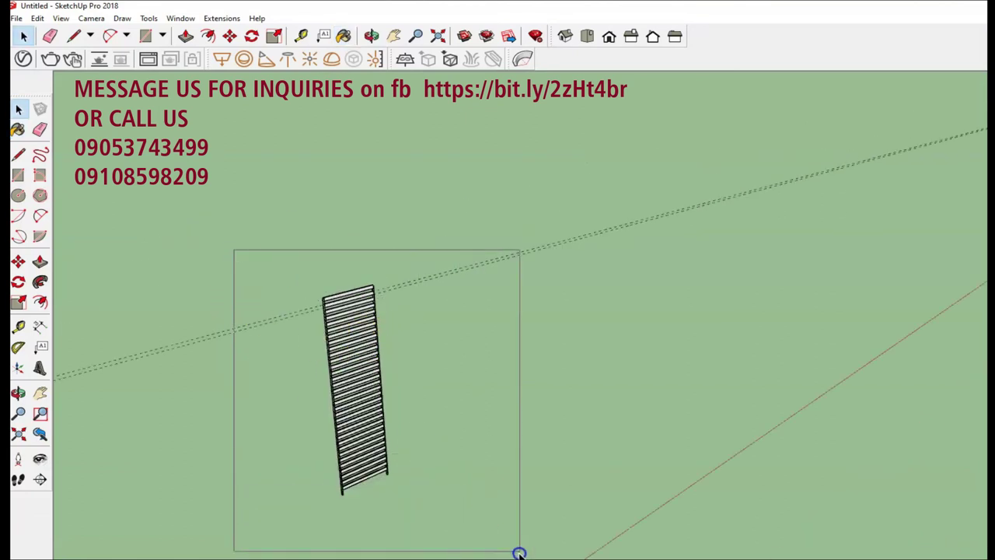
{"action": "key", "text": "b"}
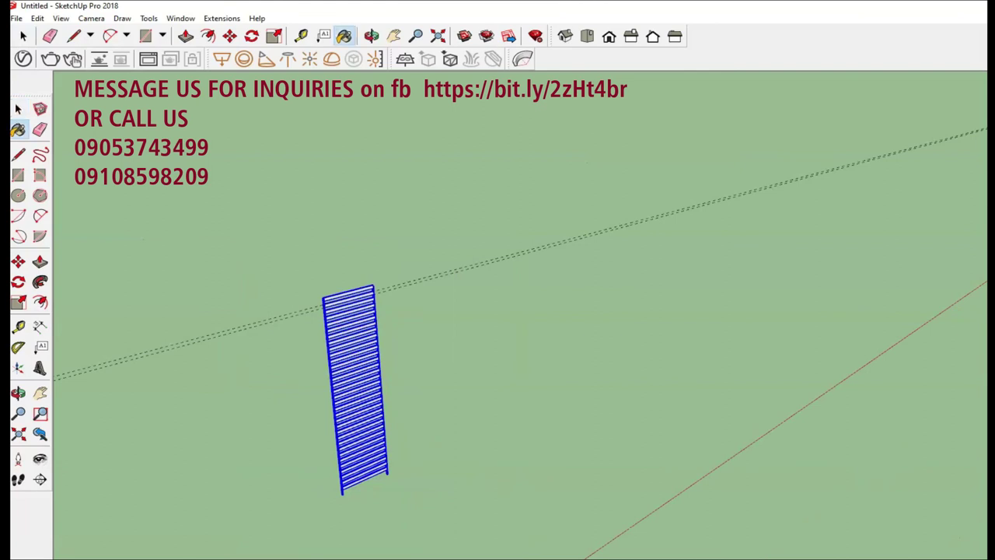
{"action": "scroll", "coordinate": [355, 296], "scroll_direction": "up", "scroll_amount": 1}
{"action": "scroll", "coordinate": [356, 291], "scroll_direction": "up", "scroll_amount": 2}
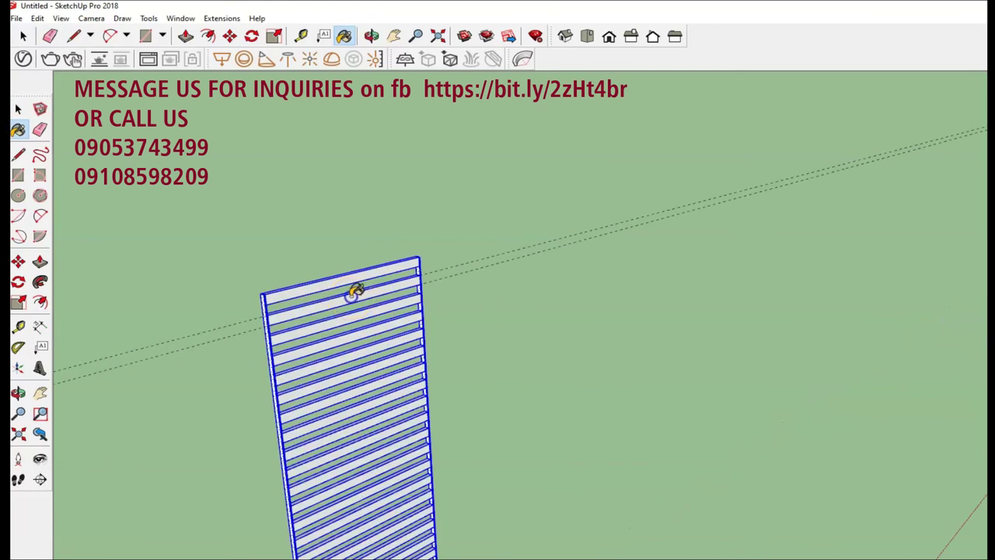
{"action": "left_click", "coordinate": [355, 293]}
- Deselect the panel and orbit around to view the red panel from the front and below
{"action": "key", "text": "space"}
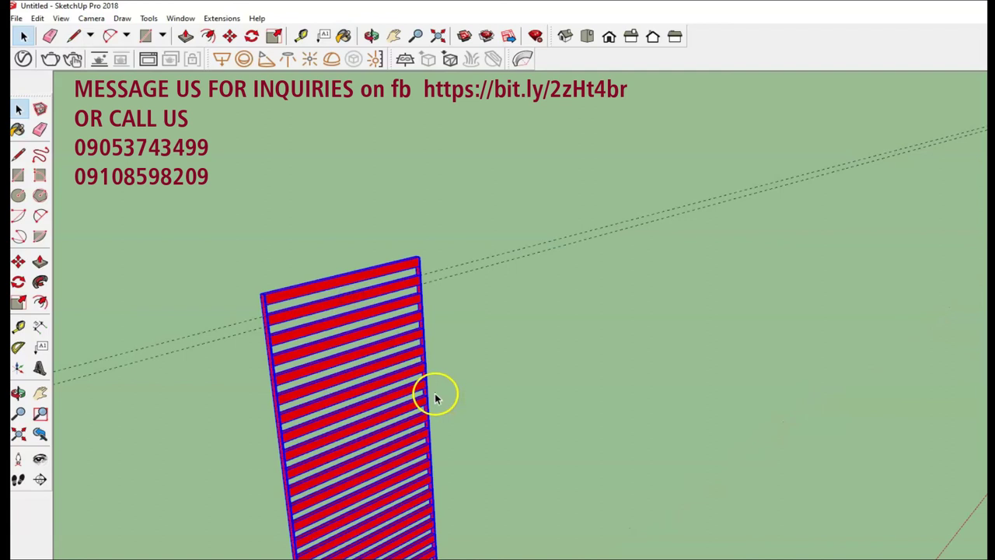
{"action": "scroll", "coordinate": [478, 436], "scroll_direction": "down", "scroll_amount": 2}
{"action": "scroll", "coordinate": [490, 474], "scroll_direction": "down", "scroll_amount": 2}
{"action": "middle_click_drag", "start_coordinate": [493, 483], "coordinate": [495, 462]}
{"action": "left_click", "coordinate": [507, 463]}
{"action": "scroll", "coordinate": [438, 493], "scroll_direction": "up", "scroll_amount": 5}
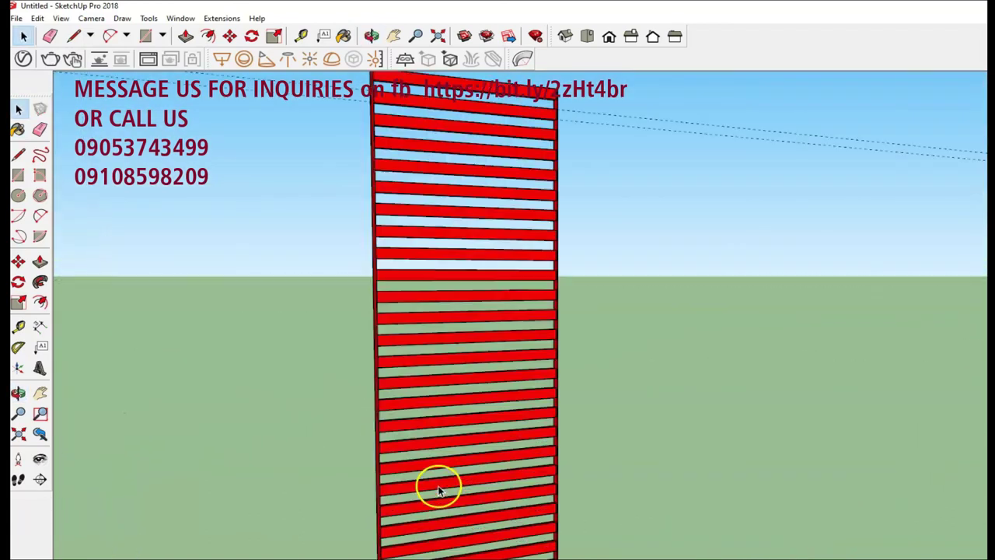
{"action": "middle_click_drag", "start_coordinate": [462, 473], "coordinate": [675, 485]}
{"action": "middle_click_drag", "start_coordinate": [446, 480], "coordinate": [744, 480]}
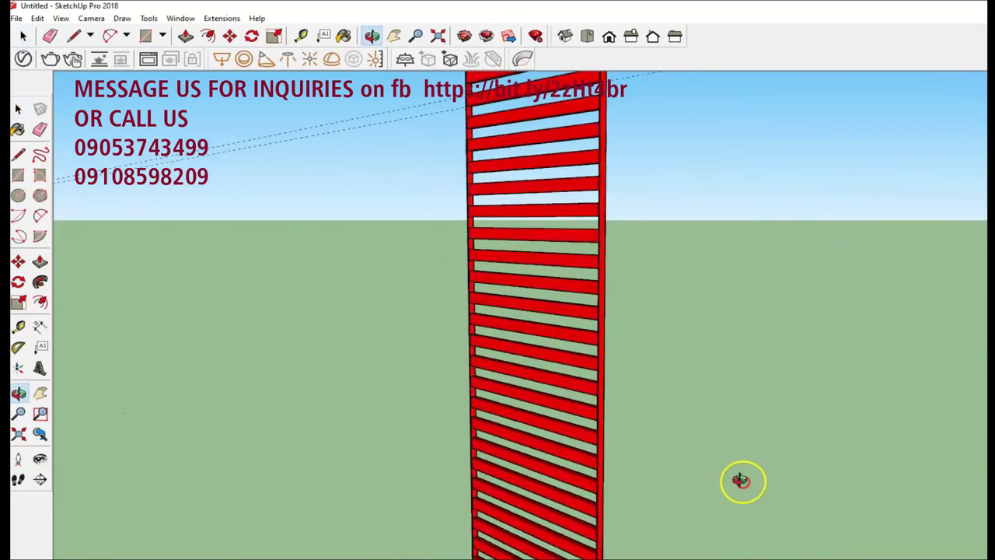
{"action": "middle_click_drag", "start_coordinate": [419, 437], "coordinate": [913, 447]}
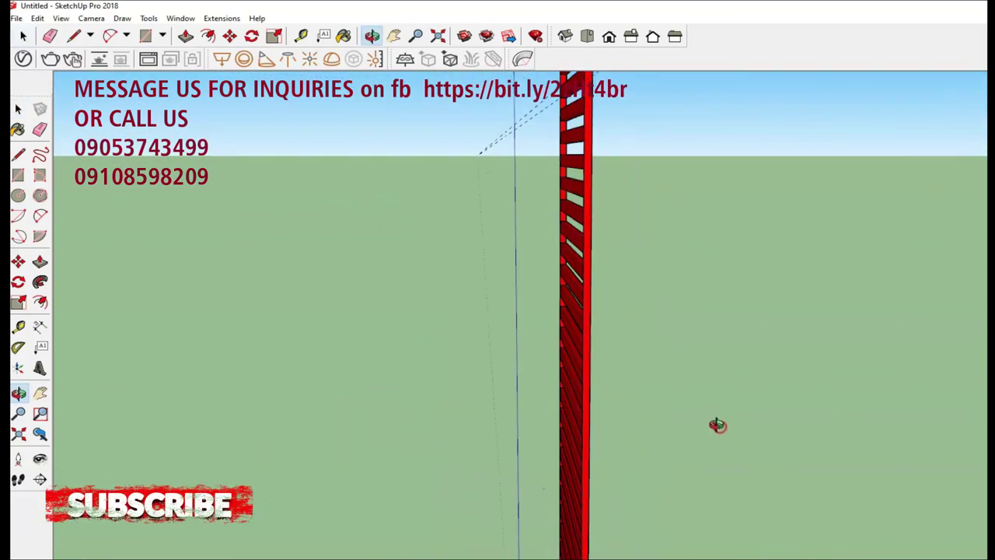